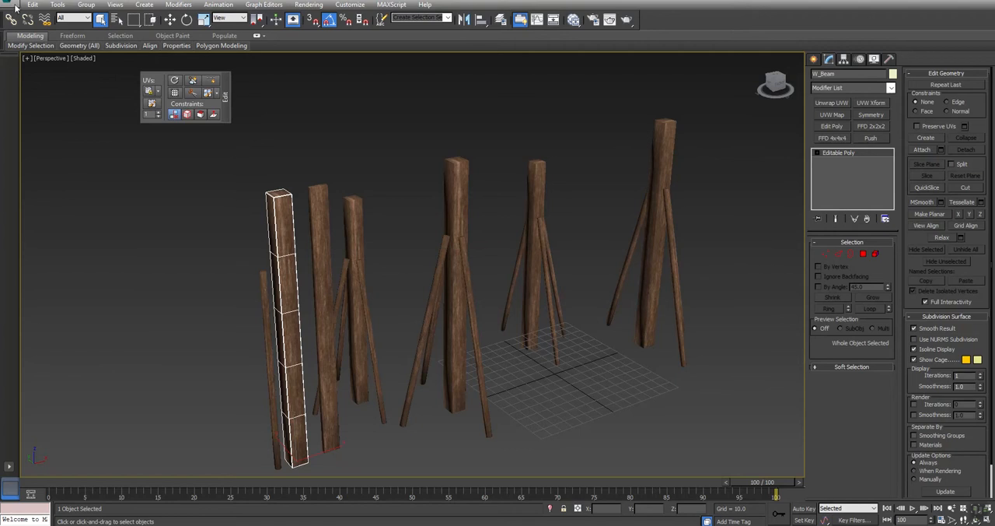
Step: Open the recent file Post_01.max without saving the changes to the current scene
{"action": "left_click", "coordinate": [19, 6]}
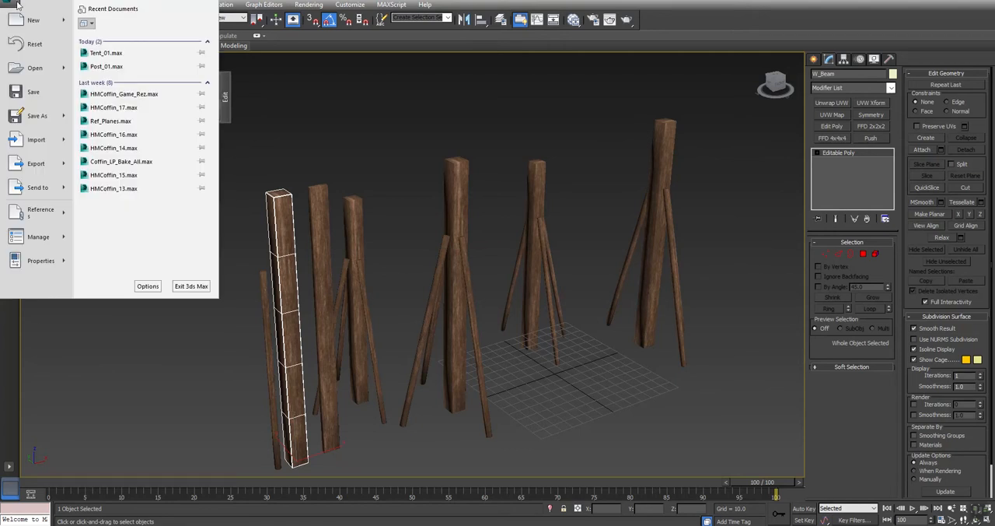
{"action": "left_click", "coordinate": [108, 66]}
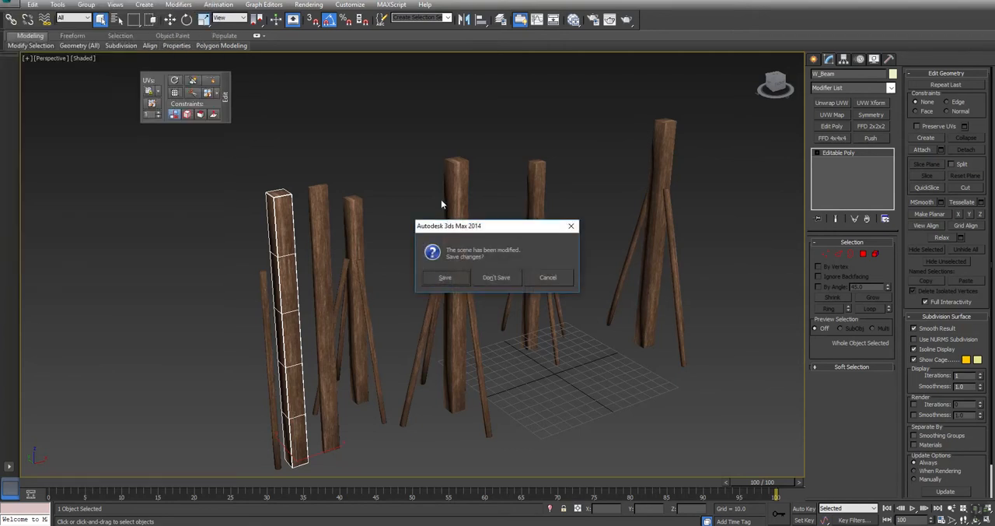
{"action": "left_click", "coordinate": [497, 277]}
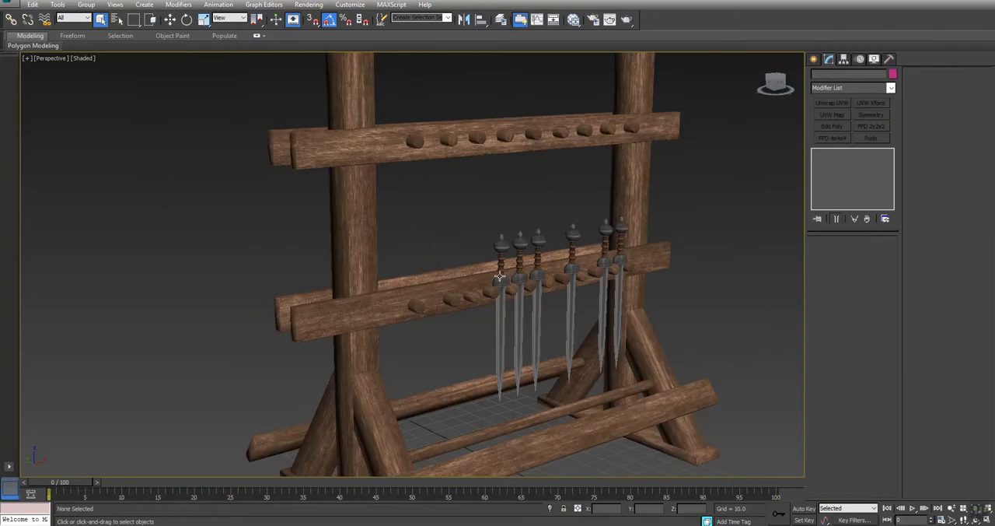
Step: Unhide all hidden objects in the weapon rack scene
{"action": "left_click", "coordinate": [409, 137]}
{"action": "middle_click_drag", "start_coordinate": [467, 183], "coordinate": [462, 195]}
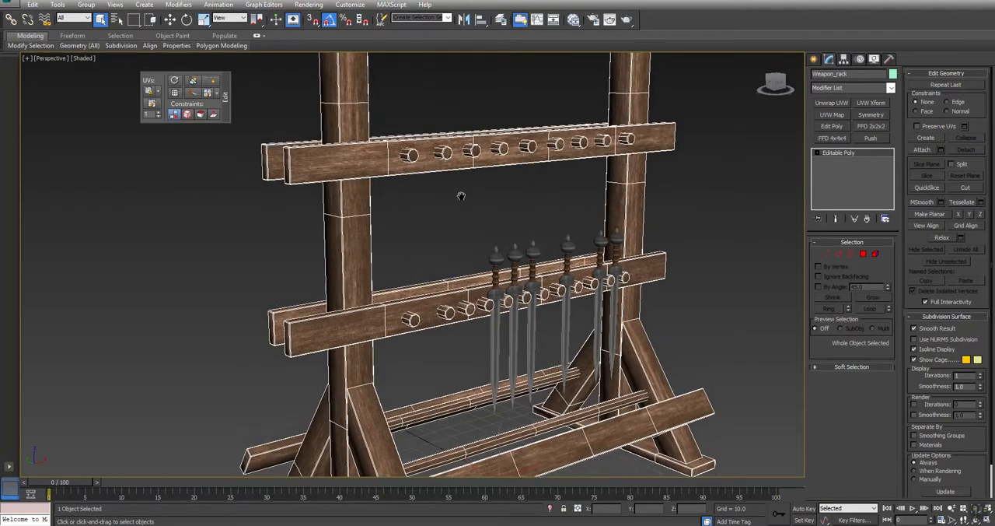
{"action": "scroll", "coordinate": [463, 194], "scroll_direction": "down", "scroll_amount": 3}
{"action": "scroll", "coordinate": [464, 195], "scroll_direction": "down", "scroll_amount": 4}
{"action": "left_click", "coordinate": [303, 245]}
{"action": "middle_click_drag", "start_coordinate": [334, 233], "coordinate": [386, 249]}
{"action": "right_click", "coordinate": [386, 246]}
{"action": "left_click", "coordinate": [406, 207]}
Step: Select the loose wooden plank, beam and thin pole beside the weapon rack together
{"action": "left_click", "coordinate": [339, 179]}
{"action": "middle_click_drag", "start_coordinate": [399, 216], "coordinate": [395, 233], "text": "alt"}
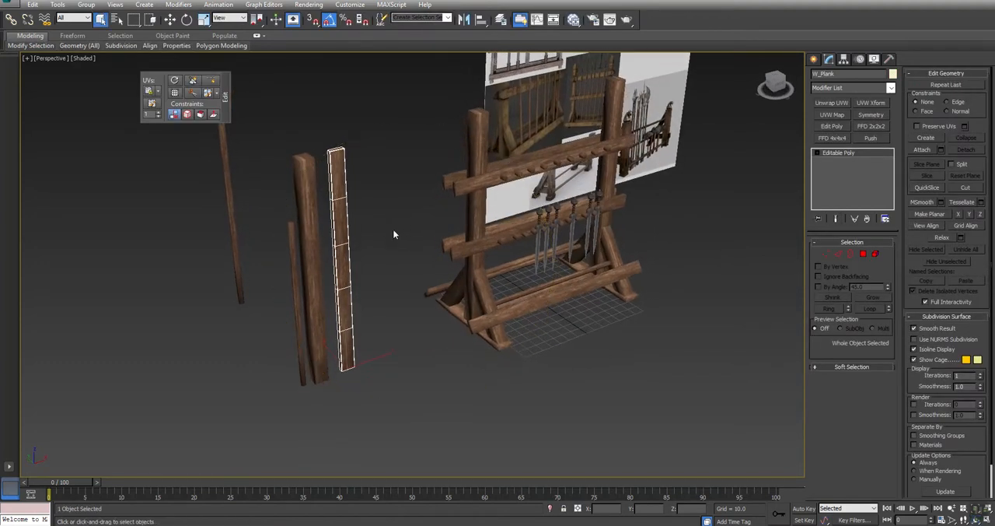
{"action": "left_click", "coordinate": [307, 222]}
{"action": "left_click", "coordinate": [307, 222]}
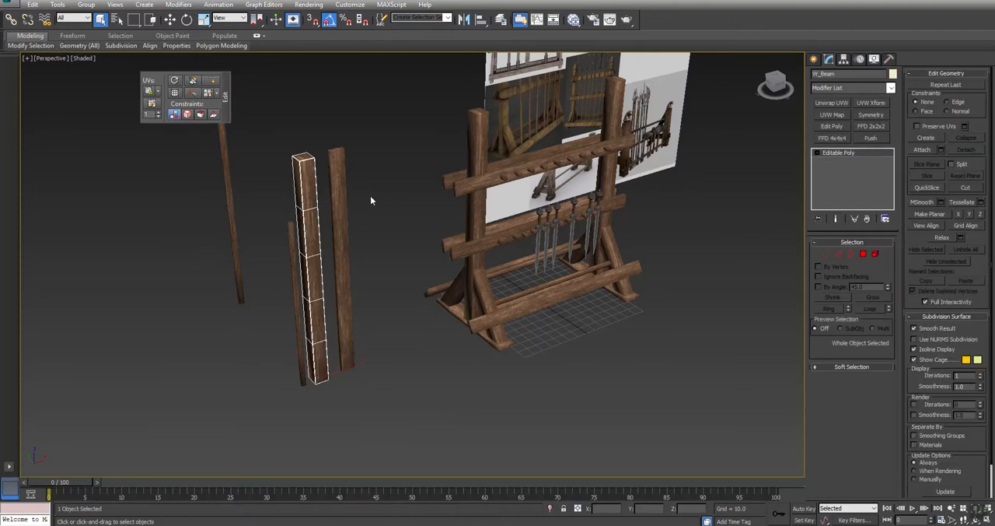
{"action": "left_click_drag", "start_coordinate": [269, 266], "coordinate": [277, 263]}
Step: Examine the bitmap previews of the weapon and wood materials in the material editor
{"action": "key", "text": "m"}
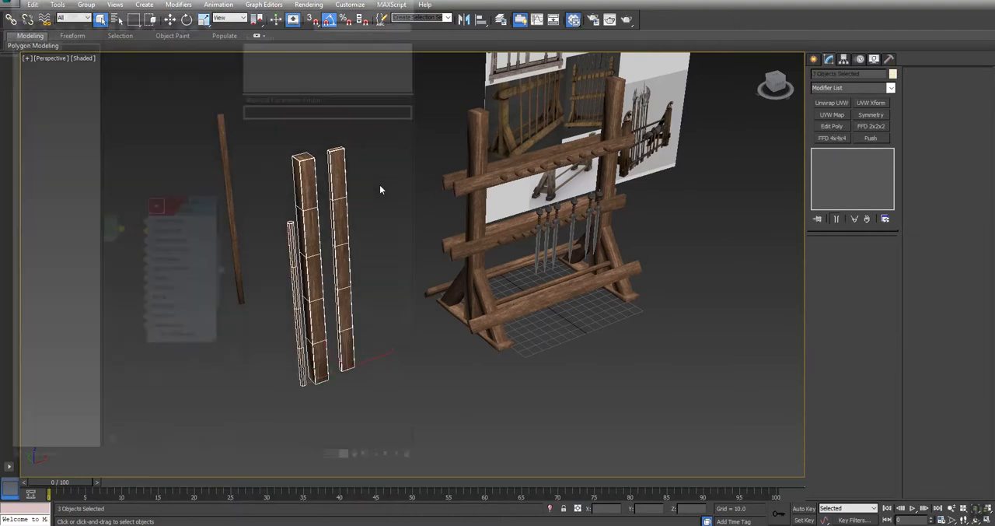
{"action": "middle_click_drag", "start_coordinate": [133, 171], "coordinate": [215, 157]}
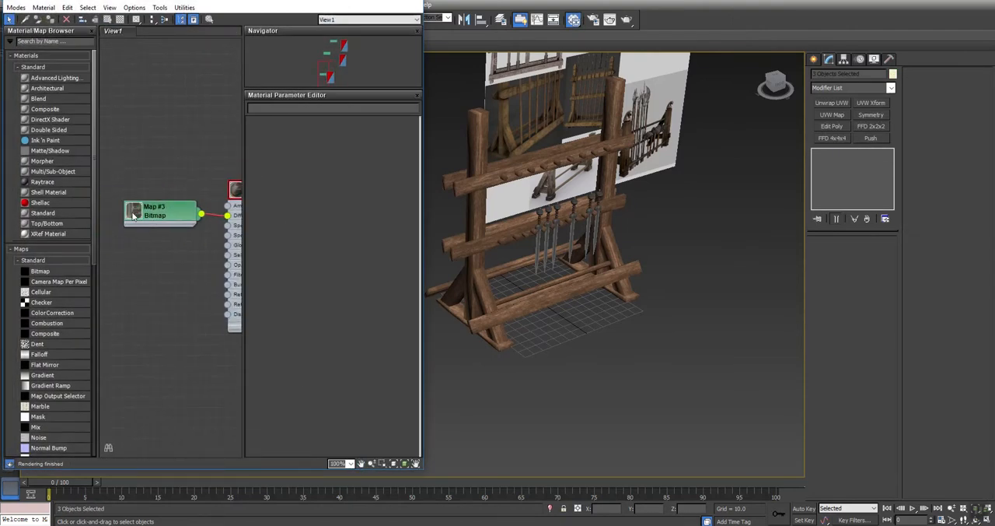
{"action": "double_click", "coordinate": [133, 213]}
{"action": "left_click_drag", "start_coordinate": [160, 222], "coordinate": [143, 230]}
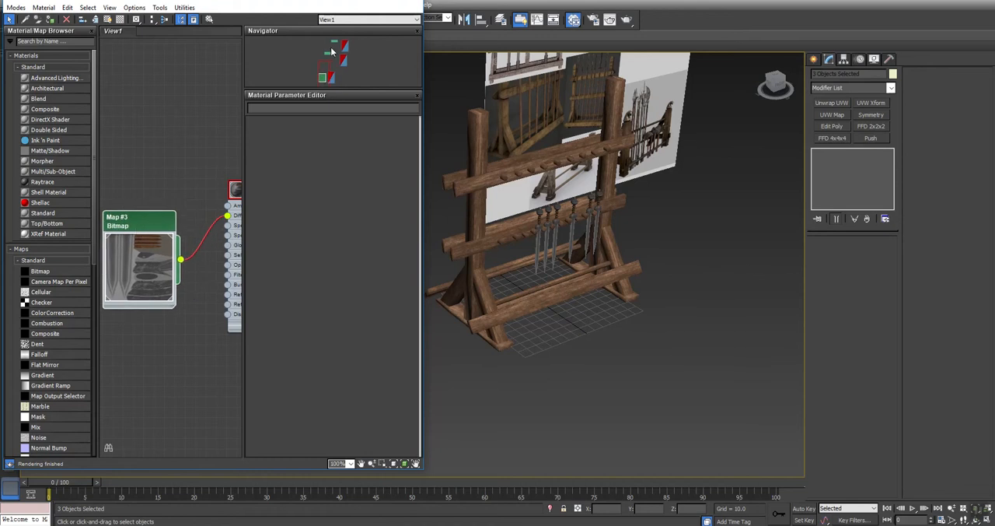
{"action": "left_click", "coordinate": [341, 47]}
{"action": "middle_click_drag", "start_coordinate": [146, 291], "coordinate": [214, 289]}
{"action": "double_click", "coordinate": [134, 200]}
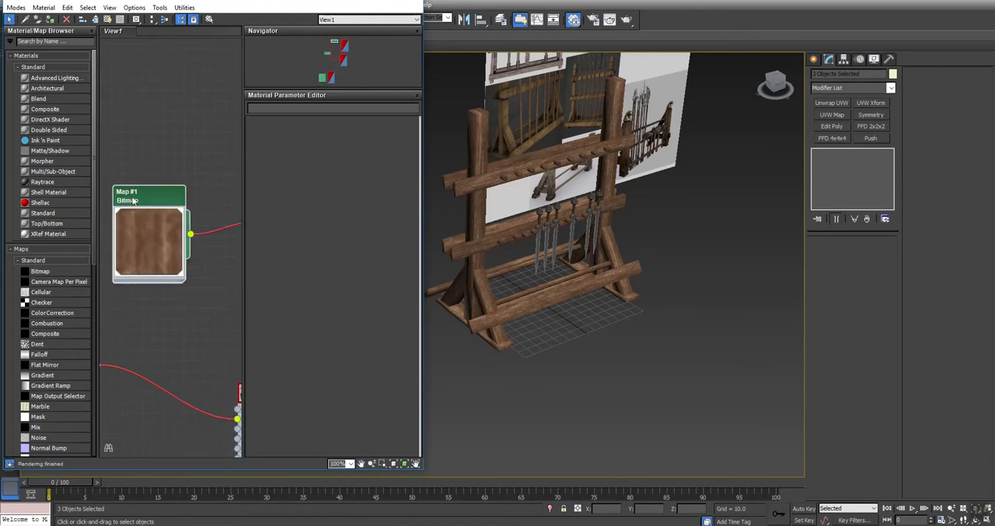
{"action": "middle_click_drag", "start_coordinate": [599, 223], "coordinate": [714, 217]}
{"action": "middle_click_drag", "start_coordinate": [444, 176], "coordinate": [515, 181]}
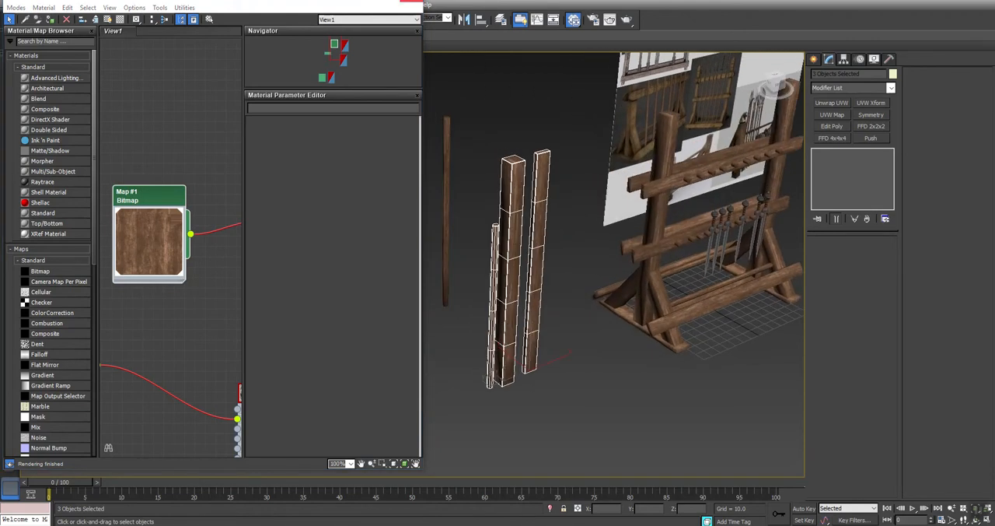
{"action": "left_click", "coordinate": [410, 2]}
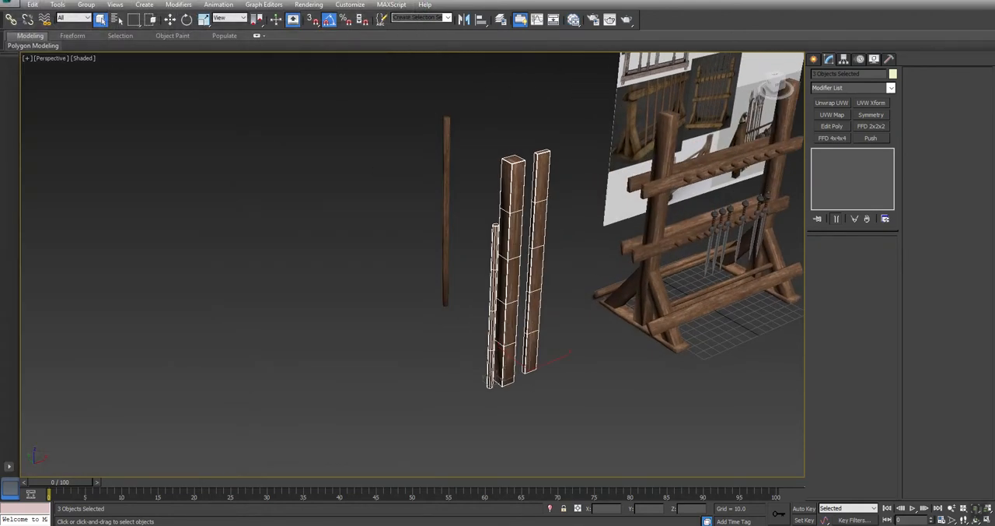
Step: Save only the three selected wood pieces as a new file named Vendor_01 in the Post folder
{"action": "left_click", "coordinate": [10, 6]}
{"action": "mouse_move", "coordinate": [35, 115]}
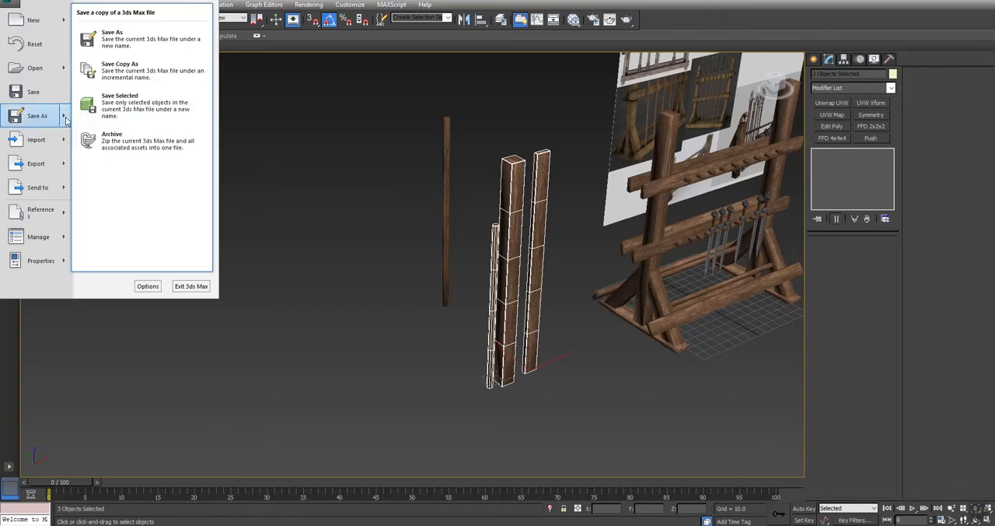
{"action": "left_click", "coordinate": [107, 109]}
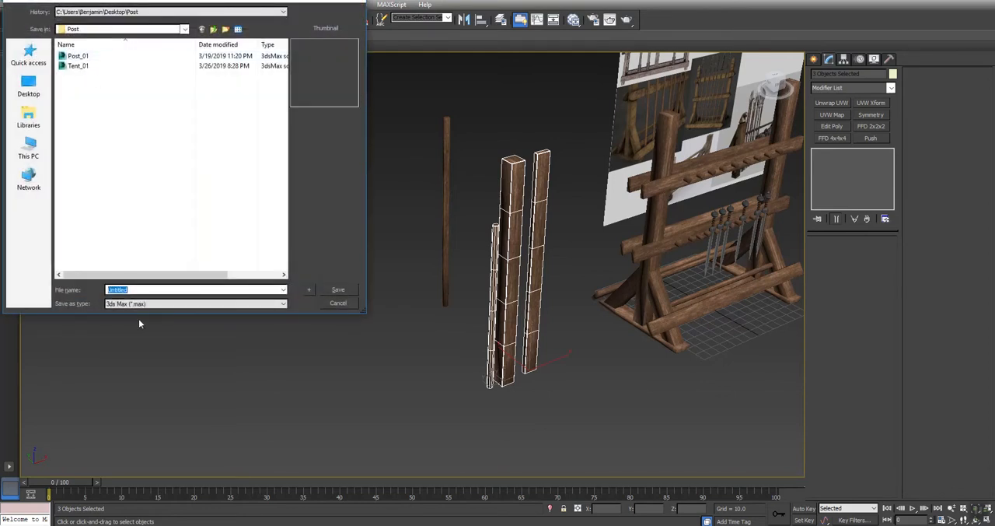
{"action": "type", "text": "Vendor_01"}
{"action": "key", "text": "Return"}
Step: Open Vendor_01 without saving the changes to the weapon rack scene
{"action": "key", "text": "ctrl+o"}
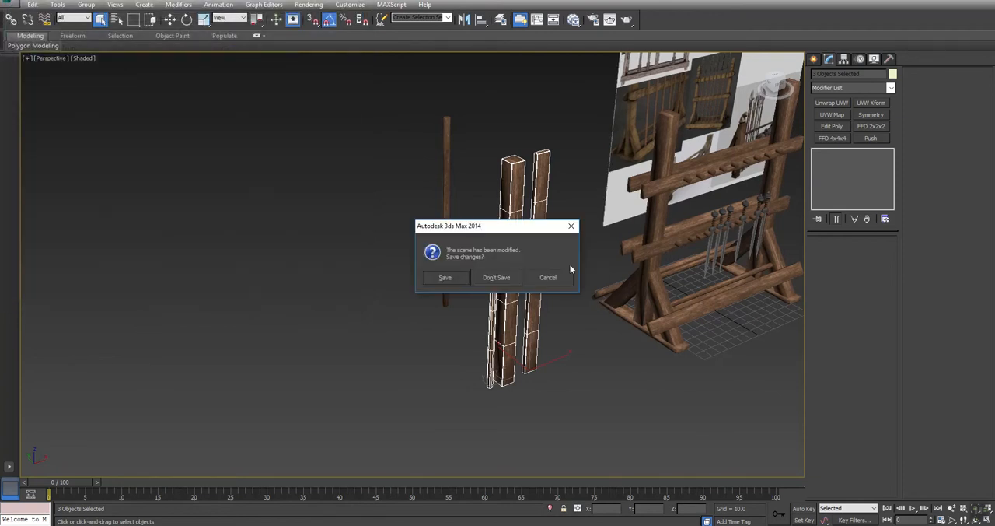
{"action": "left_click", "coordinate": [501, 278]}
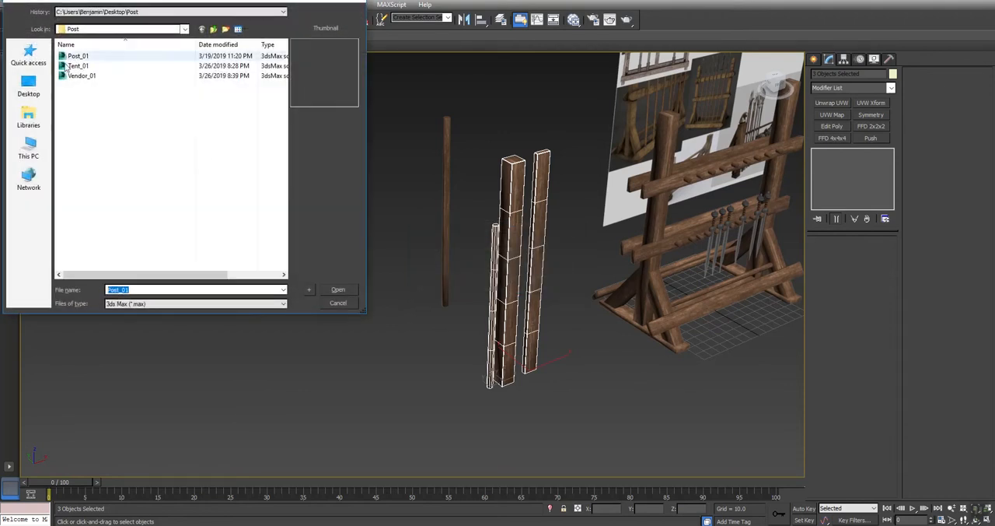
{"action": "left_click", "coordinate": [77, 76]}
{"action": "left_click", "coordinate": [338, 289]}
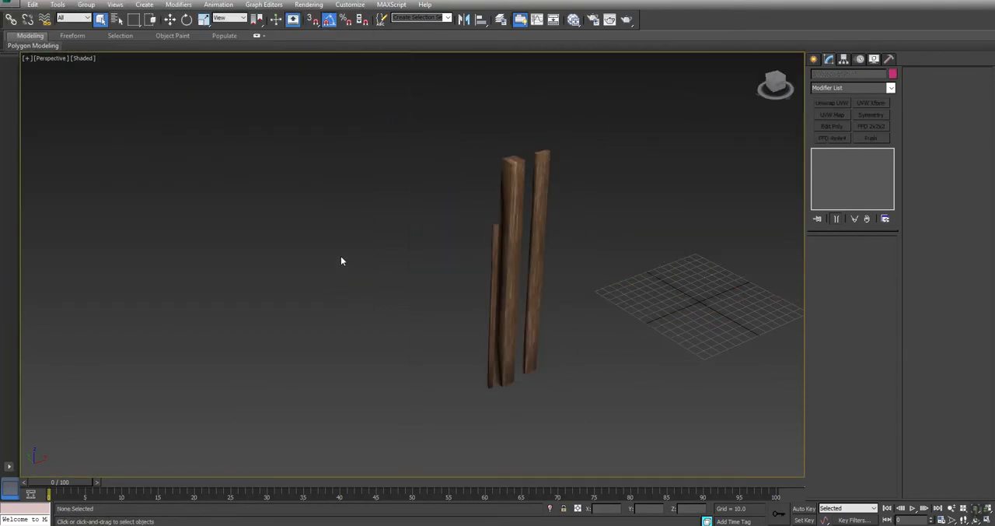
Step: Clone the thick beam once as a copy and place it at X 100
{"action": "left_click", "coordinate": [505, 187]}
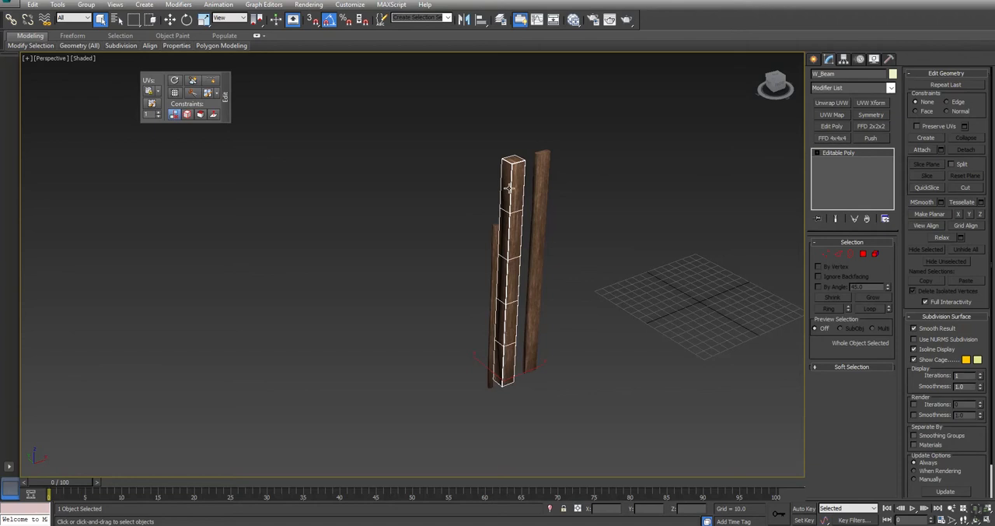
{"action": "middle_click_drag", "start_coordinate": [519, 333], "coordinate": [210, 347]}
{"action": "key", "text": "w"}
{"action": "left_click_drag", "start_coordinate": [245, 383], "coordinate": [537, 309], "text": "shift"}
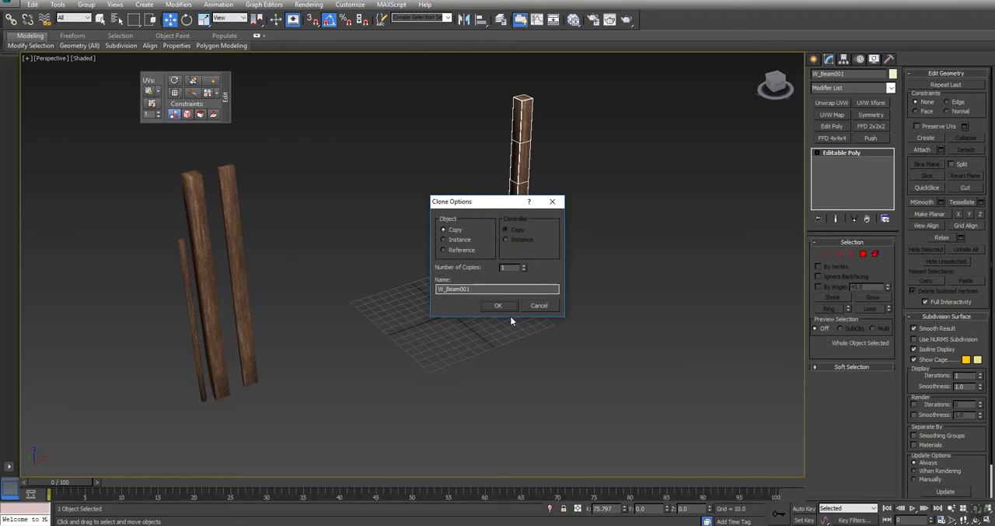
{"action": "left_click", "coordinate": [498, 305]}
{"action": "left_click", "coordinate": [615, 509]}
{"action": "type", "text": "100"}
{"action": "key", "text": "Return"}
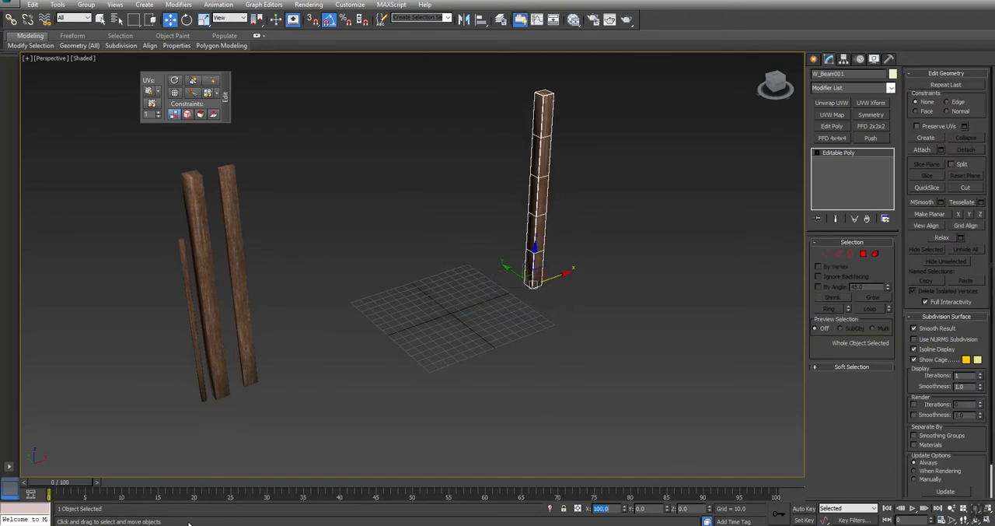
Step: Clone the placed beam as a copy and move the duplicate to X -100
{"action": "middle_click_drag", "start_coordinate": [541, 395], "coordinate": [424, 422]}
{"action": "key", "text": "ctrl+v"}
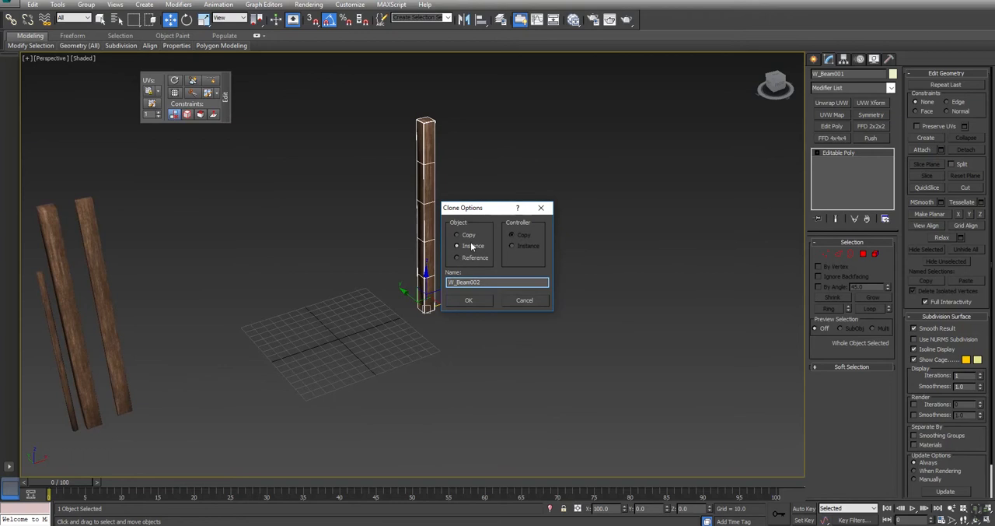
{"action": "left_click", "coordinate": [466, 236]}
{"action": "left_click", "coordinate": [468, 300]}
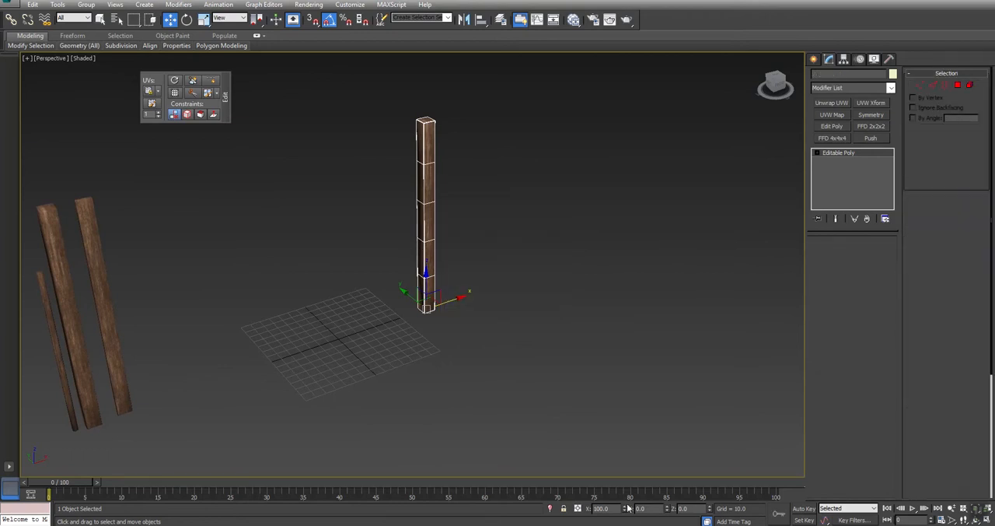
{"action": "type", "text": "-10"}
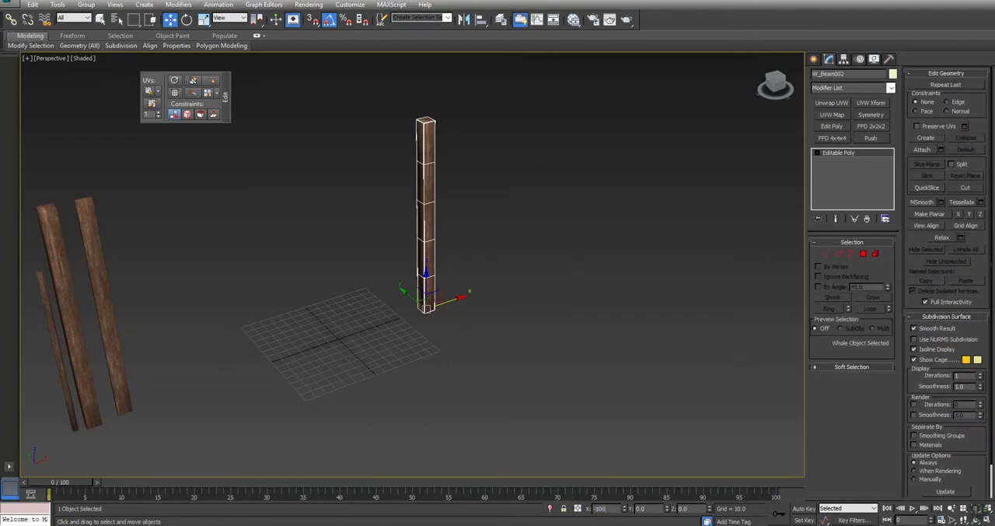
{"action": "type", "text": "0"}
{"action": "key", "text": "Return"}
Step: Check the coordinates of a vertex on the new beam's upper end, then return to object level
{"action": "left_click", "coordinate": [826, 253]}
{"action": "left_click", "coordinate": [228, 168]}
{"action": "middle_click_drag", "start_coordinate": [319, 243], "coordinate": [368, 265]}
{"action": "right_click", "coordinate": [368, 265]}
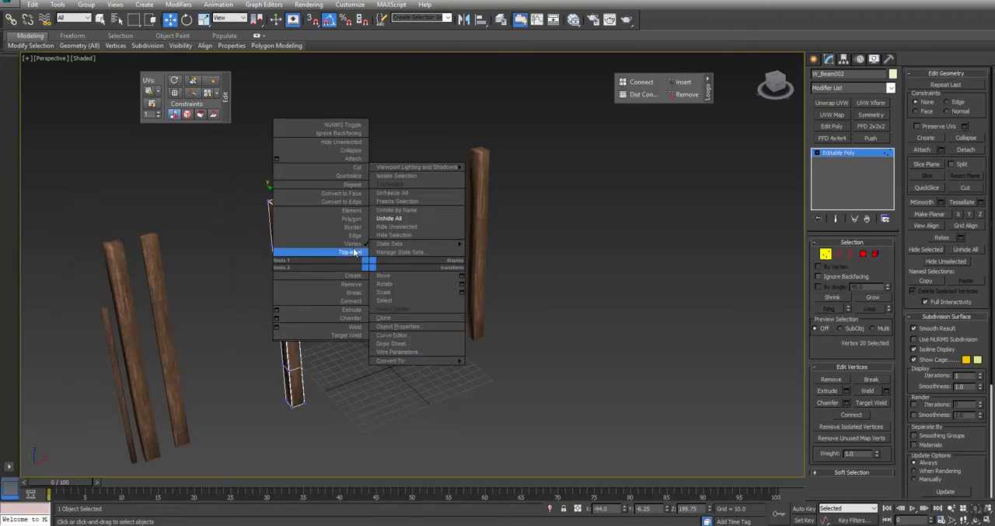
{"action": "left_click", "coordinate": [353, 252]}
Step: Select both upright beams and squash them about their own pivots to 132% in Z and 76% in X and Y
{"action": "mouse_move", "coordinate": [391, 302]}
{"action": "middle_mouse_down", "text": "alt"}
{"action": "mouse_move", "coordinate": [373, 289]}
{"action": "mouse_move", "coordinate": [386, 298]}
{"action": "middle_mouse_up", "text": "alt"}
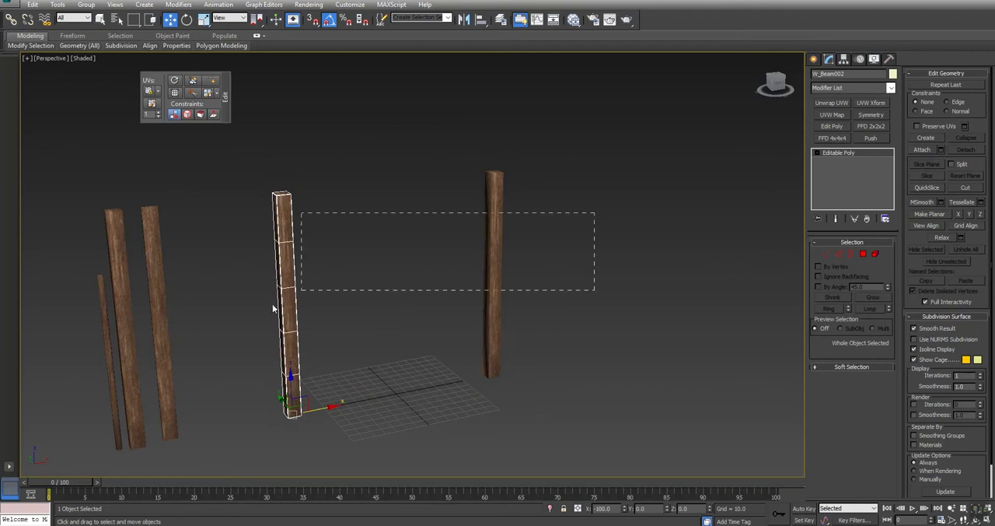
{"action": "left_click_drag", "start_coordinate": [240, 330], "coordinate": [240, 330]}
{"action": "left_click", "coordinate": [205, 21]}
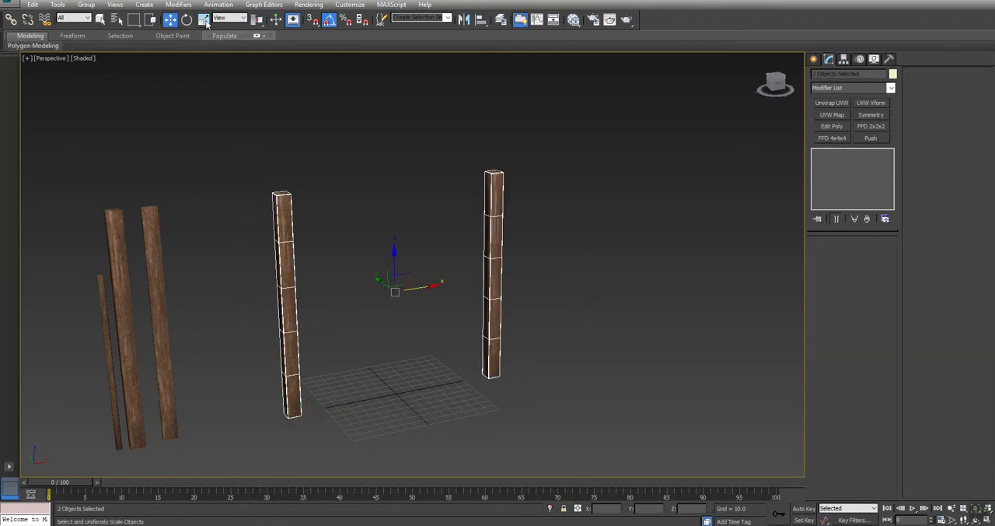
{"action": "left_click_drag", "start_coordinate": [257, 20], "coordinate": [256, 36]}
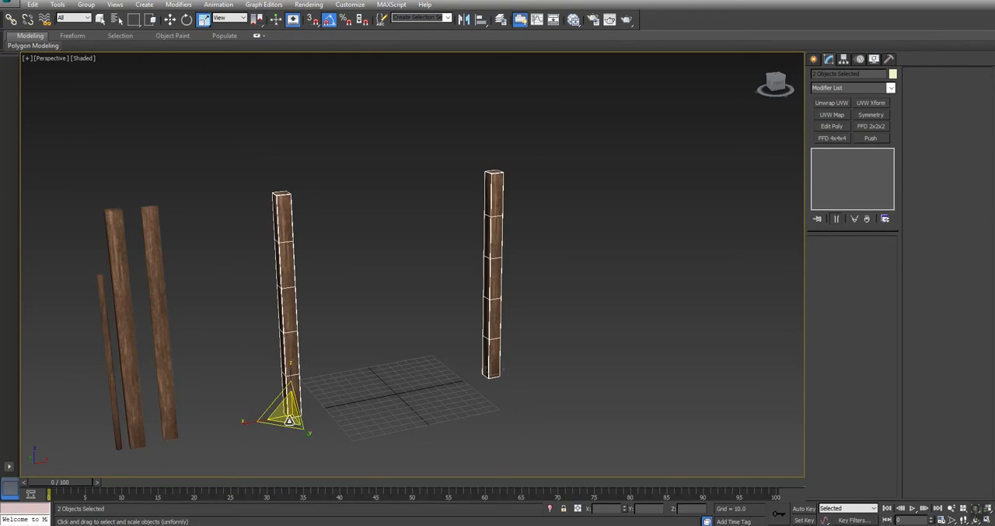
{"action": "left_click_drag", "start_coordinate": [203, 21], "coordinate": [207, 69]}
{"action": "left_click_drag", "start_coordinate": [289, 374], "coordinate": [288, 361]}
{"action": "right_click", "coordinate": [285, 364]}
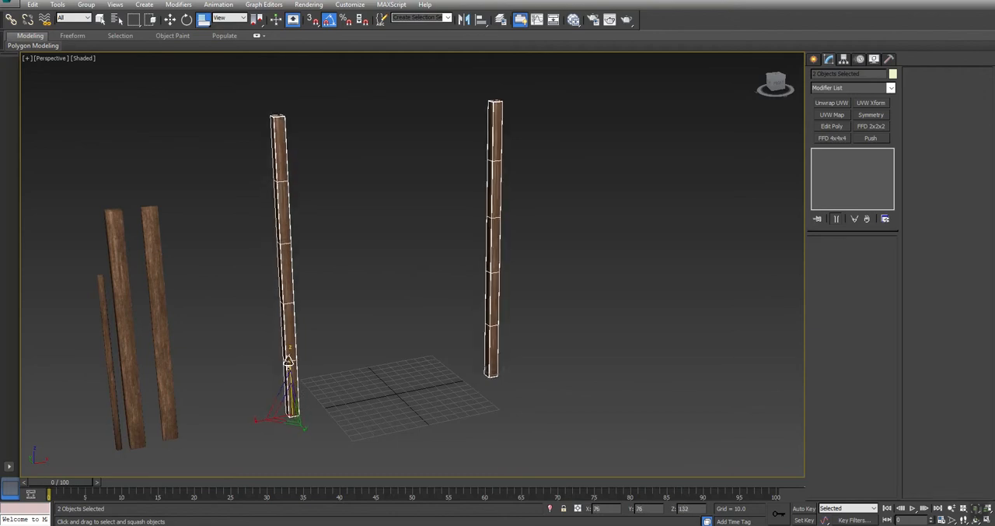
Step: Copy the pair of tall posts once, placing the duplicates behind the originals using the Left view
{"action": "middle_click_drag", "start_coordinate": [370, 315], "coordinate": [376, 342], "text": "alt"}
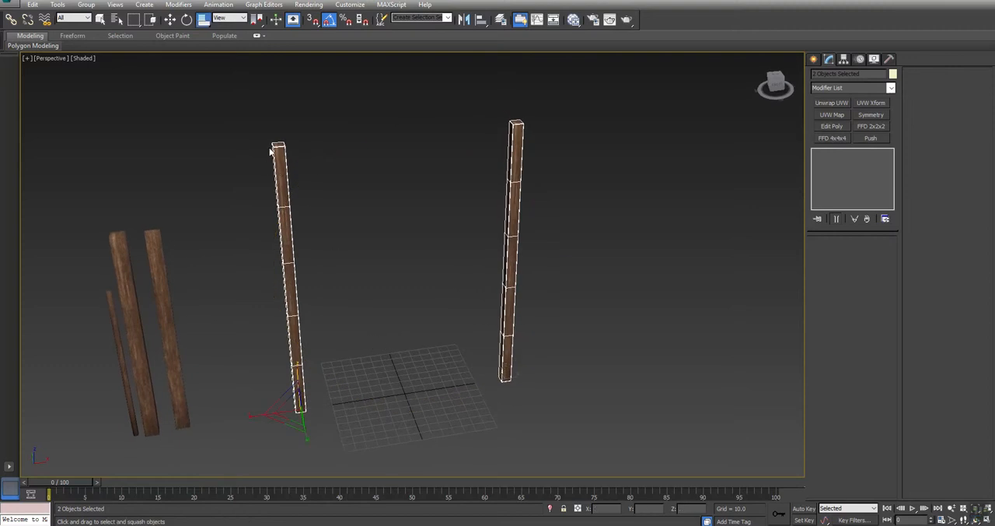
{"action": "middle_click_drag", "start_coordinate": [216, 311], "coordinate": [388, 337]}
{"action": "key", "text": "w"}
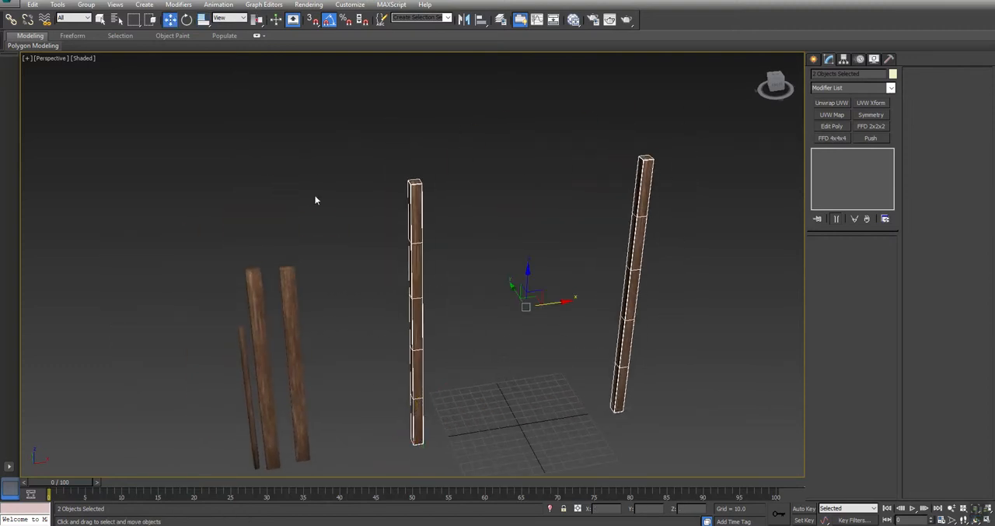
{"action": "key", "text": "alt+w"}
{"action": "middle_click", "coordinate": [314, 345]}
{"action": "scroll", "coordinate": [314, 345], "scroll_direction": "down", "scroll_amount": 9}
{"action": "left_click_drag", "start_coordinate": [334, 327], "coordinate": [283, 335], "text": "shift"}
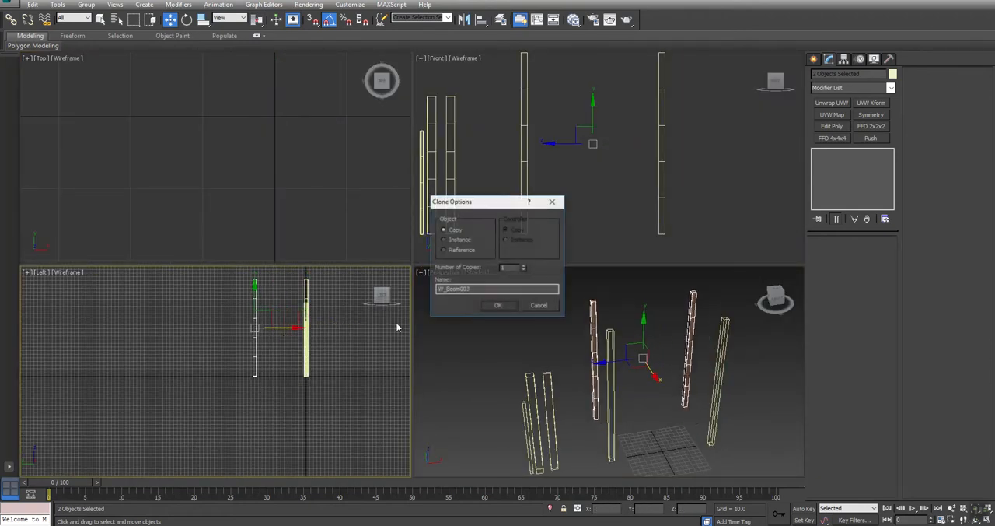
{"action": "left_click", "coordinate": [496, 309]}
Step: Scale the two rear posts down along their height from the base so they are shorter than the front pair
{"action": "left_click_drag", "start_coordinate": [203, 20], "coordinate": [203, 38]}
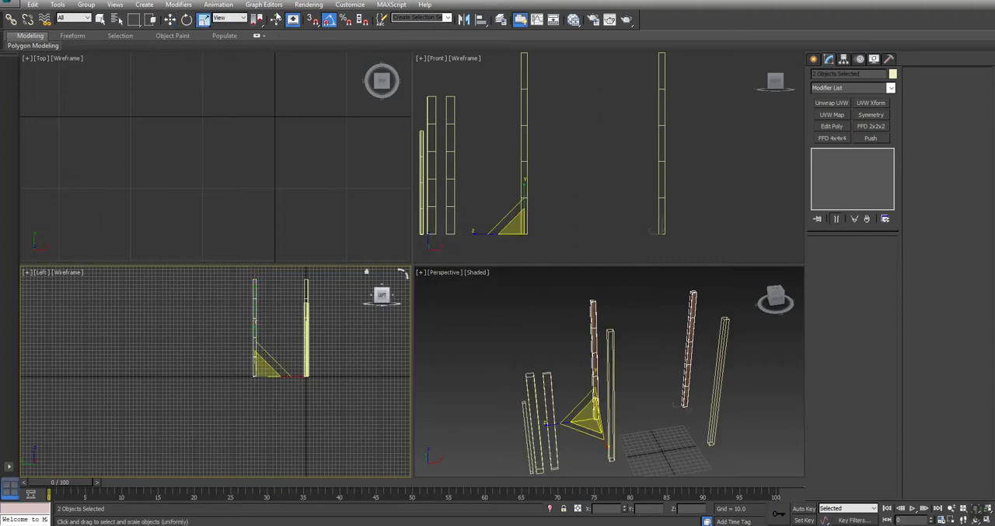
{"action": "right_click", "coordinate": [595, 376]}
{"action": "right_click", "coordinate": [596, 389]}
{"action": "left_click", "coordinate": [595, 381]}
{"action": "left_click_drag", "start_coordinate": [595, 374], "coordinate": [591, 395]}
{"action": "middle_click_drag", "start_coordinate": [667, 381], "coordinate": [617, 386]}
{"action": "key", "text": "alt+w"}
{"action": "mouse_move", "coordinate": [435, 346]}
{"action": "middle_mouse_down", "text": "alt"}
{"action": "mouse_move", "coordinate": [347, 317]}
{"action": "mouse_move", "coordinate": [381, 331]}
{"action": "mouse_move", "coordinate": [443, 329]}
{"action": "mouse_move", "coordinate": [432, 337]}
{"action": "middle_mouse_up", "text": "alt"}
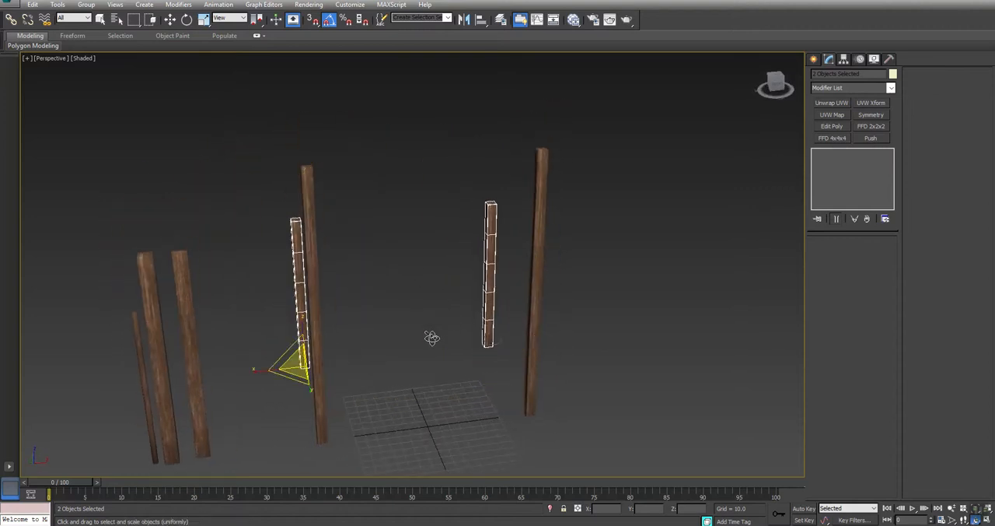
Step: Create a plane about 220 by 223 units in the Top view, covering all four tent posts
{"action": "left_click", "coordinate": [728, 273]}
{"action": "left_click", "coordinate": [813, 59]}
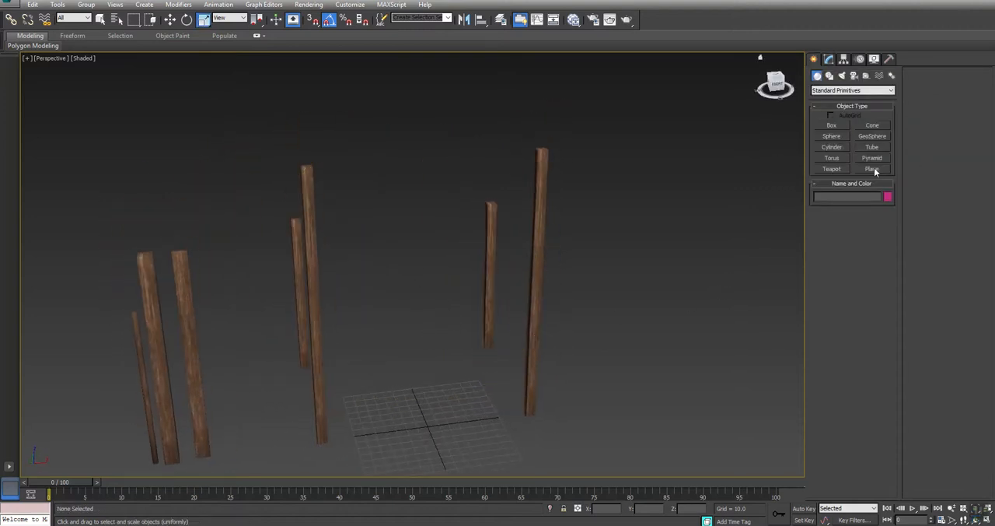
{"action": "left_click", "coordinate": [872, 169]}
{"action": "key", "text": "alt+w"}
{"action": "left_click", "coordinate": [306, 137]}
{"action": "scroll", "coordinate": [267, 144], "scroll_direction": "down", "scroll_amount": 3}
{"action": "middle_click_drag", "start_coordinate": [276, 143], "coordinate": [231, 208]}
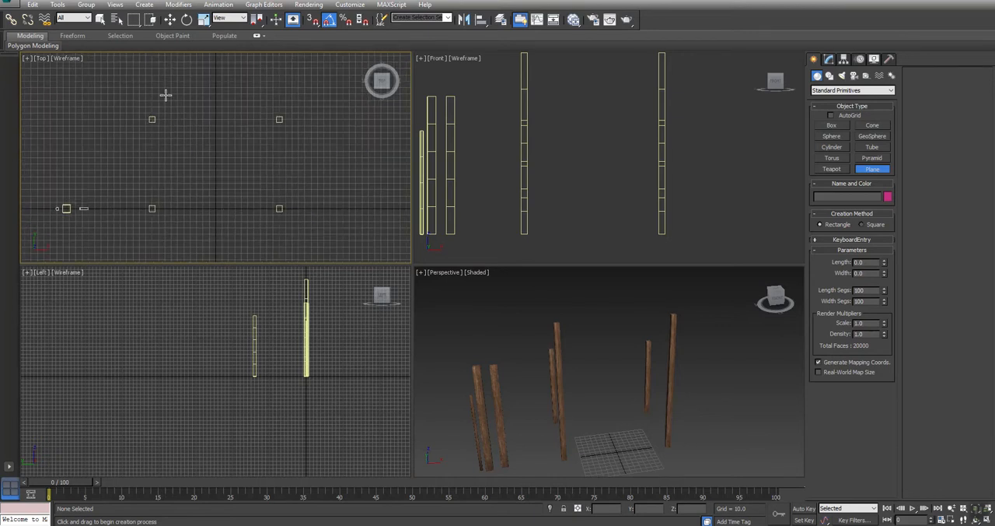
{"action": "left_click_drag", "start_coordinate": [144, 96], "coordinate": [288, 237]}
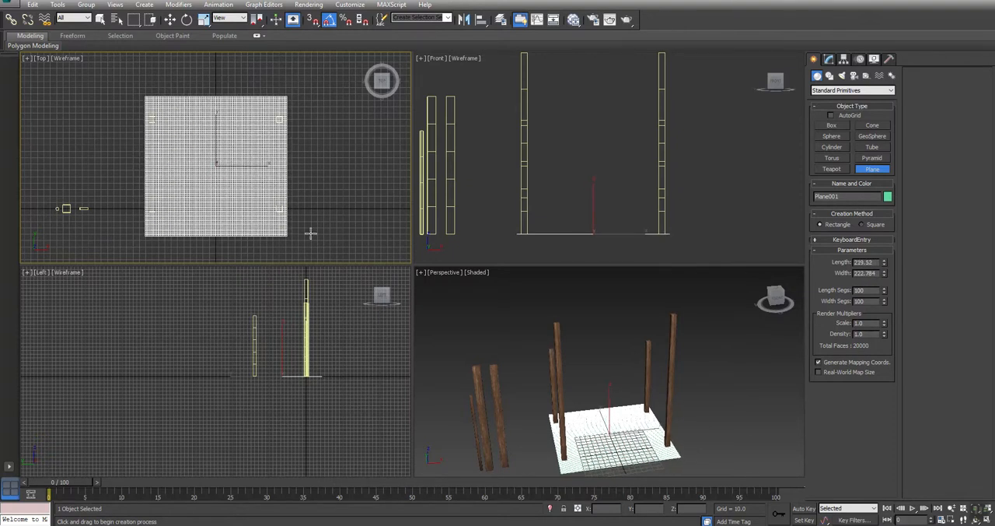
Step: Raise the plane in the Left view until it sits above the tall front posts
{"action": "key", "text": "r"}
{"action": "key", "text": "w"}
{"action": "left_click_drag", "start_coordinate": [302, 347], "coordinate": [288, 255]}
{"action": "scroll", "coordinate": [313, 361], "scroll_direction": "down", "scroll_amount": 3}
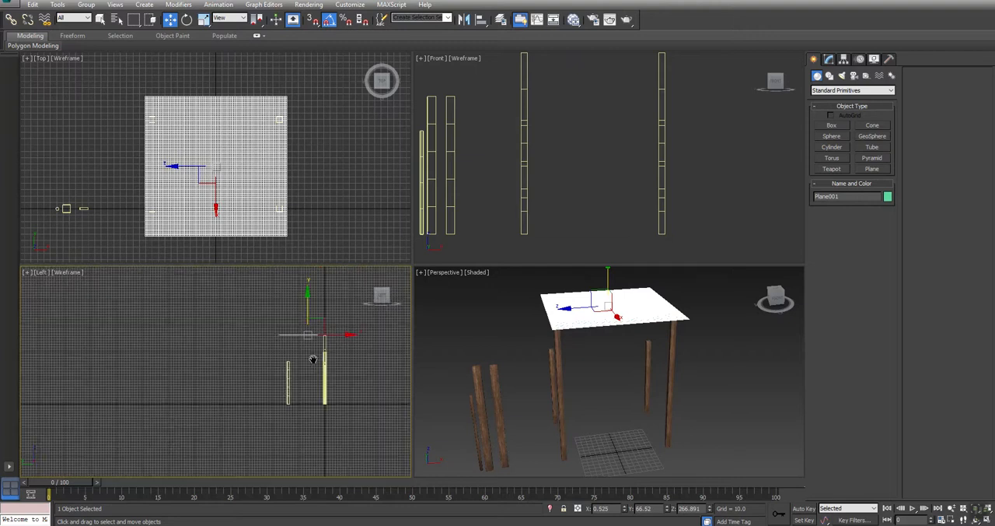
Step: Rotate the plane 40° in the Left view so it slopes toward the rear posts, and lower it near the post tops
{"action": "key", "text": "e"}
{"action": "left_click_drag", "start_coordinate": [332, 300], "coordinate": [312, 294]}
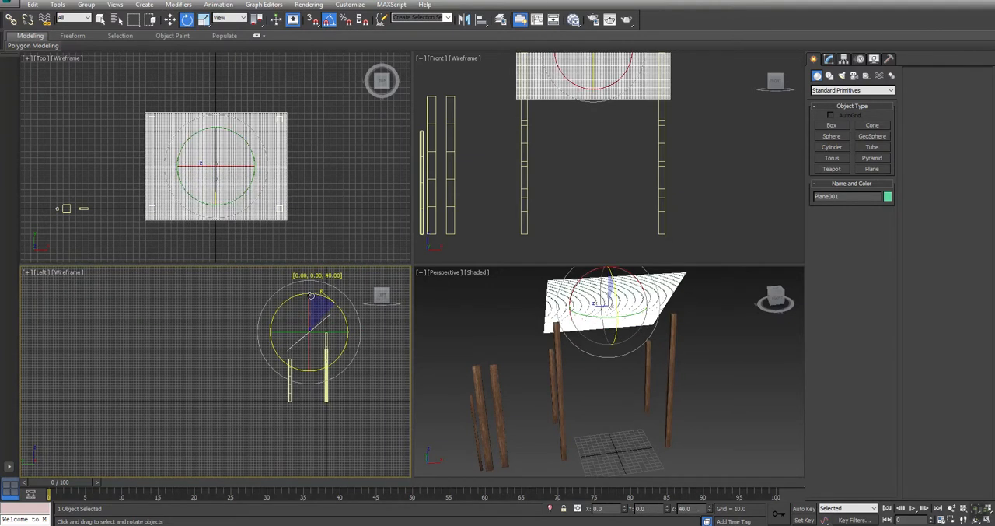
{"action": "key", "text": "w"}
{"action": "left_click_drag", "start_coordinate": [320, 328], "coordinate": [320, 329]}
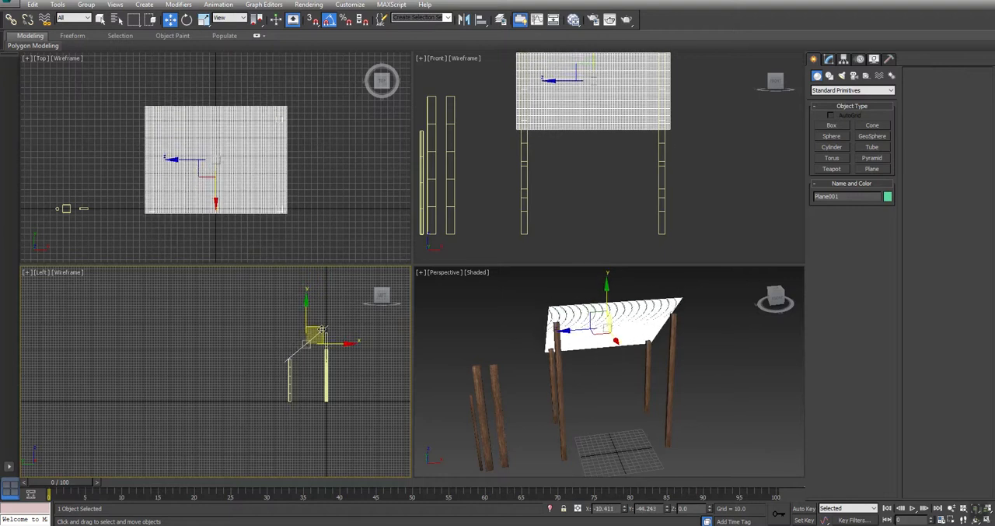
Step: Flatten the plane's tilt slightly in the Left view to match the slope between the front and rear post tops
{"action": "key", "text": "alt+w"}
{"action": "middle_click_drag", "start_coordinate": [555, 257], "coordinate": [406, 347]}
{"action": "scroll", "coordinate": [434, 316], "scroll_direction": "up", "scroll_amount": 3}
{"action": "key", "text": "e"}
{"action": "left_click_drag", "start_coordinate": [471, 245], "coordinate": [471, 267]}
{"action": "key", "text": "w"}
{"action": "key", "text": "alt+w"}
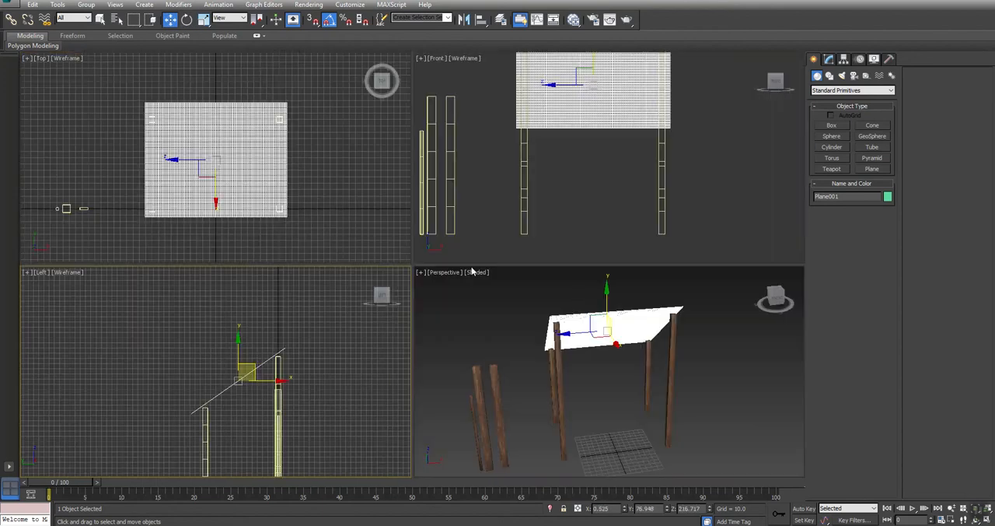
Step: Set the plane's X position to 0 to centre it
{"action": "middle_click_drag", "start_coordinate": [556, 336], "coordinate": [543, 351], "text": "alt"}
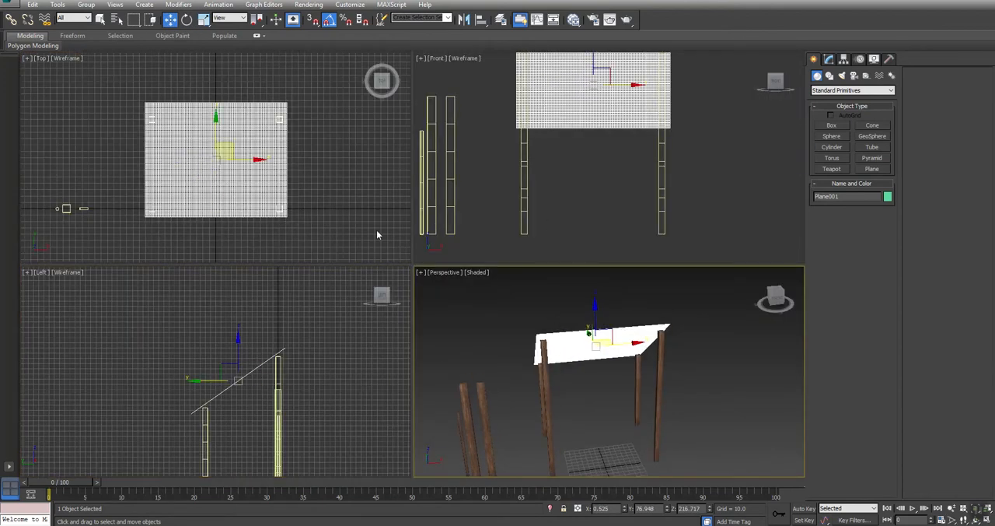
{"action": "type", "text": "0"}
{"action": "key", "text": "Return"}
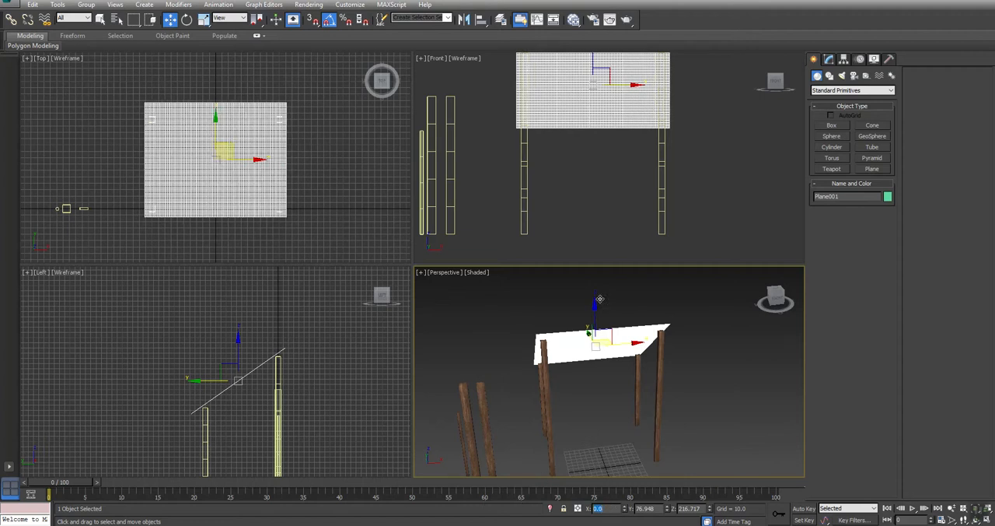
Step: Lengthen the plane to 315.845 and slide it down its slope using the Local coordinate system
{"action": "key", "text": "alt+w"}
{"action": "middle_click_drag", "start_coordinate": [409, 324], "coordinate": [425, 295], "text": "alt"}
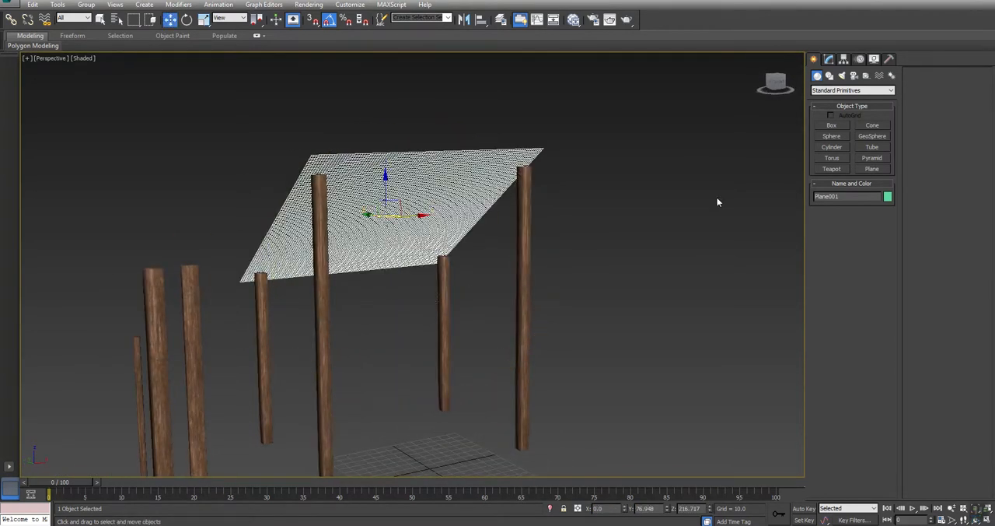
{"action": "left_click", "coordinate": [831, 62]}
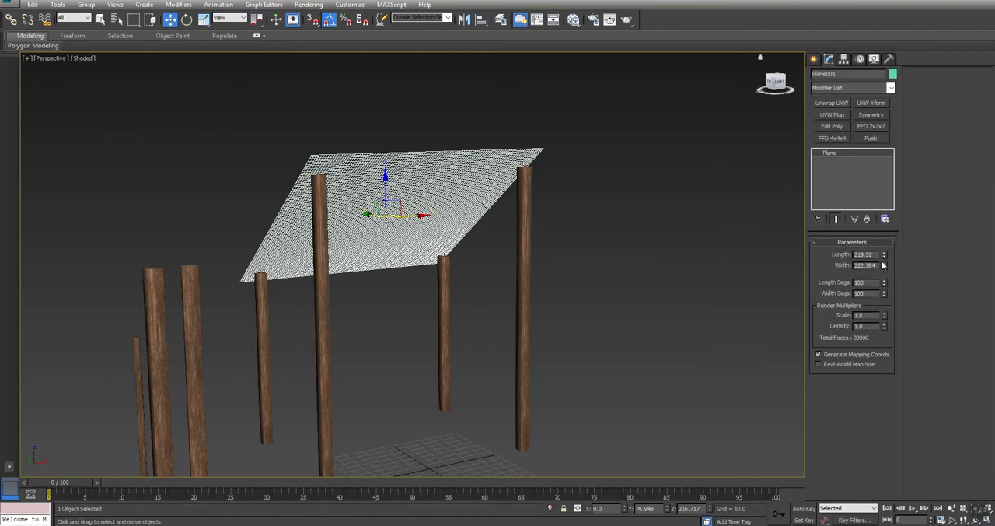
{"action": "mouse_move", "coordinate": [886, 255]}
{"action": "left_mouse_down"}
{"action": "mouse_move", "coordinate": [875, 226]}
{"action": "mouse_move", "coordinate": [870, 247]}
{"action": "left_mouse_up"}
{"action": "middle_click_drag", "start_coordinate": [374, 250], "coordinate": [535, 251], "text": "alt"}
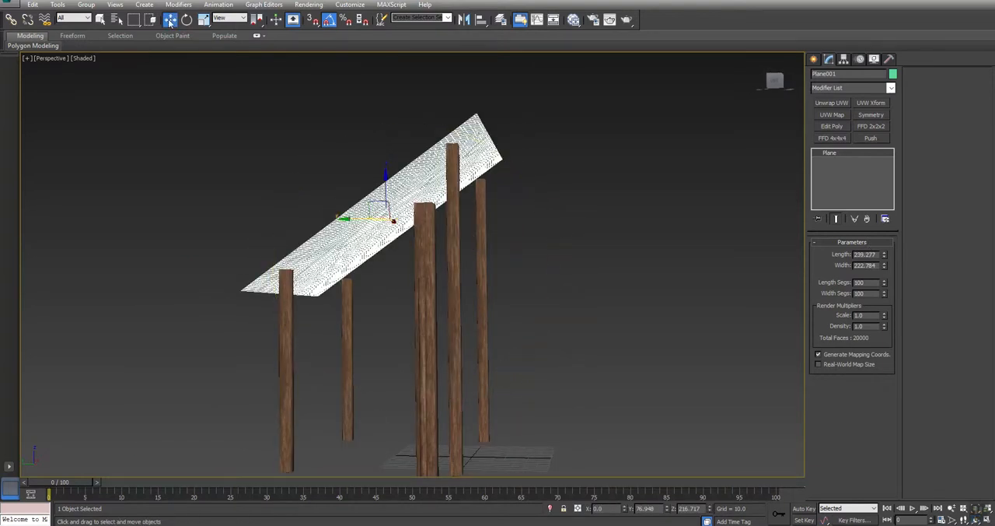
{"action": "left_click", "coordinate": [230, 18]}
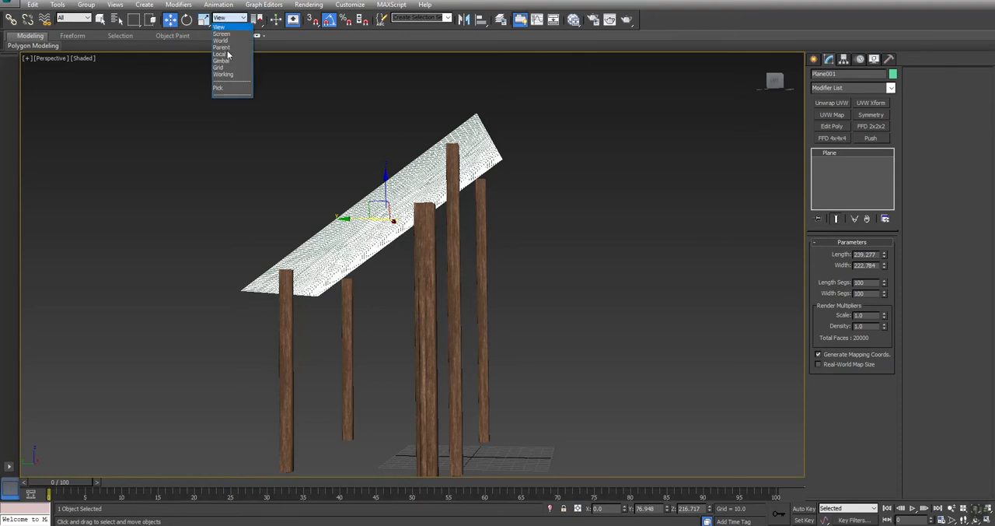
{"action": "left_click", "coordinate": [221, 54]}
{"action": "left_click_drag", "start_coordinate": [361, 238], "coordinate": [324, 263]}
{"action": "left_click_drag", "start_coordinate": [886, 256], "coordinate": [886, 217]}
{"action": "middle_click_drag", "start_coordinate": [387, 271], "coordinate": [374, 254], "text": "alt"}
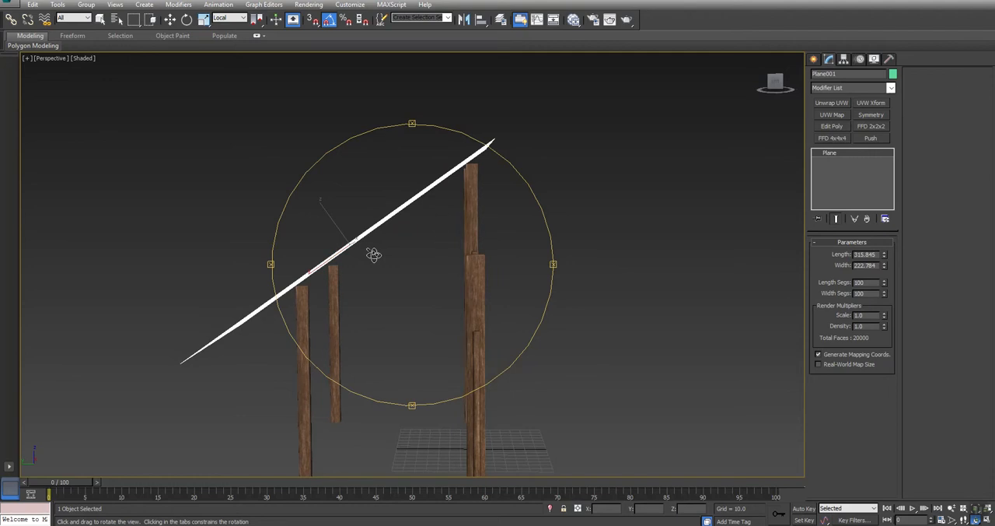
Step: Shift the plane along its local axes in the Left view so it cuts through both the front and rear post tops
{"action": "key", "text": "alt+w"}
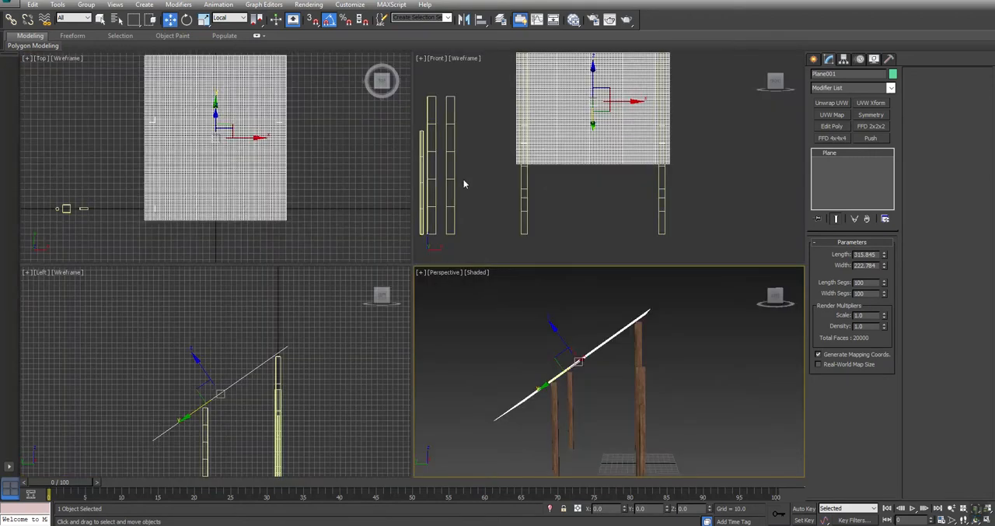
{"action": "middle_click", "coordinate": [318, 357]}
{"action": "key", "text": "alt+w"}
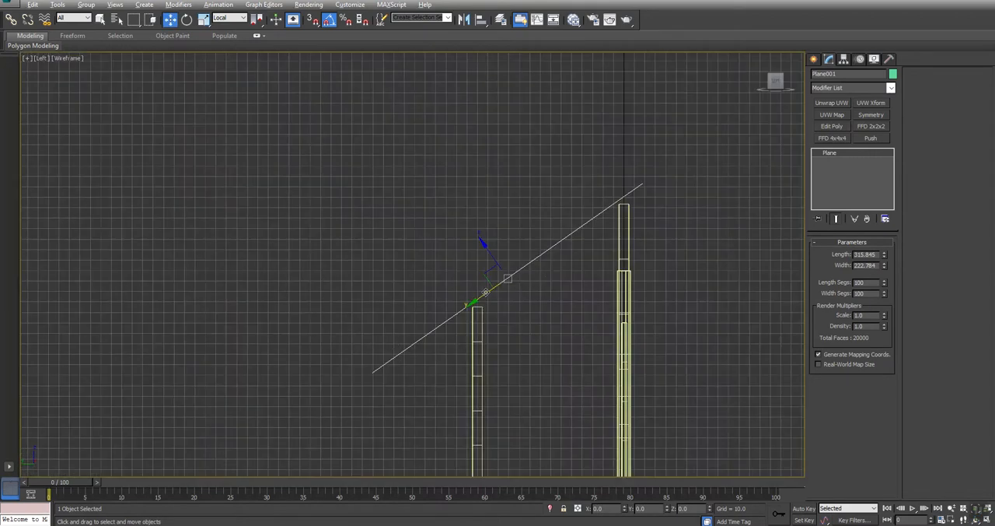
{"action": "left_click_drag", "start_coordinate": [481, 298], "coordinate": [492, 293]}
{"action": "left_click_drag", "start_coordinate": [500, 248], "coordinate": [499, 249]}
{"action": "scroll", "coordinate": [613, 213], "scroll_direction": "up", "scroll_amount": 3}
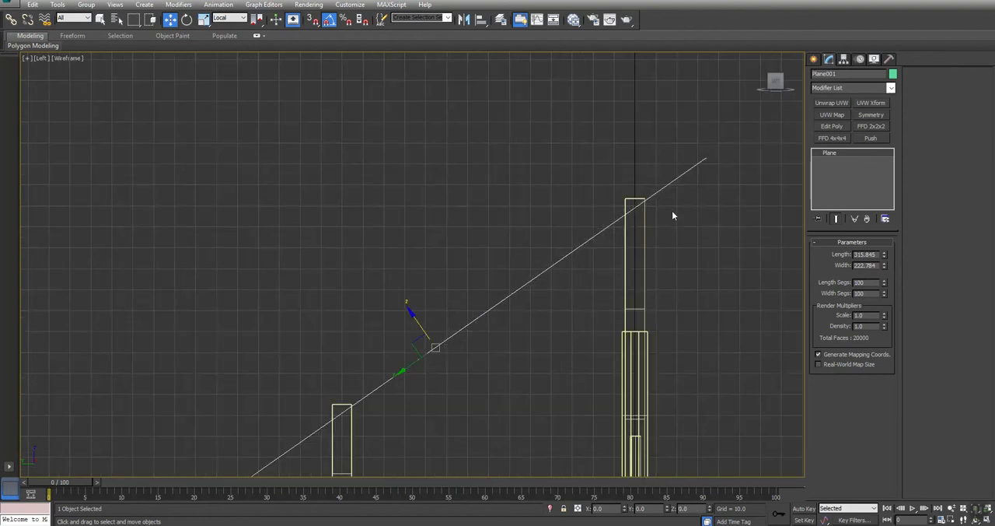
Step: Rename the plane Tarp_HP and apply a Cloth modifier to it
{"action": "key", "text": "alt+w"}
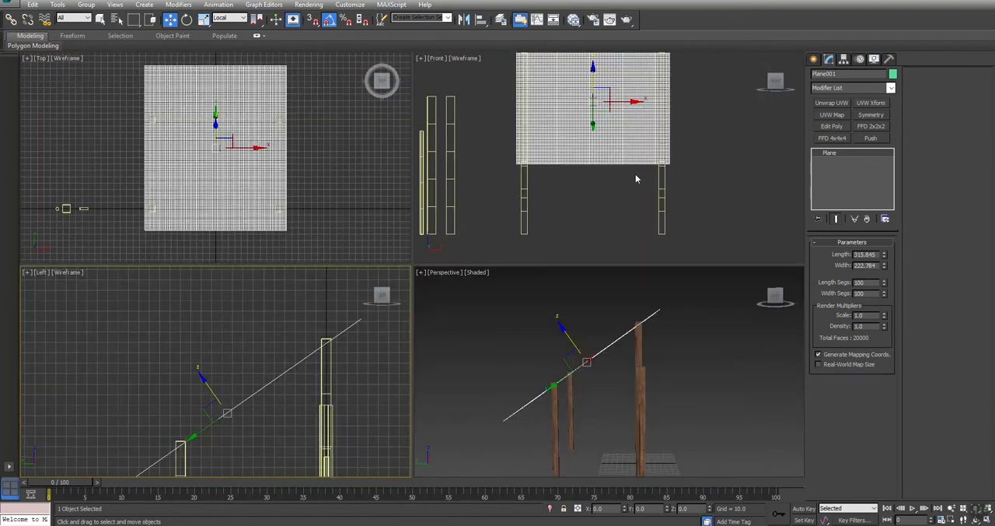
{"action": "middle_click_drag", "start_coordinate": [635, 370], "coordinate": [623, 353]}
{"action": "key", "text": "alt+w"}
{"action": "middle_click_drag", "start_coordinate": [476, 334], "coordinate": [374, 326], "text": "alt"}
{"action": "key", "text": "w"}
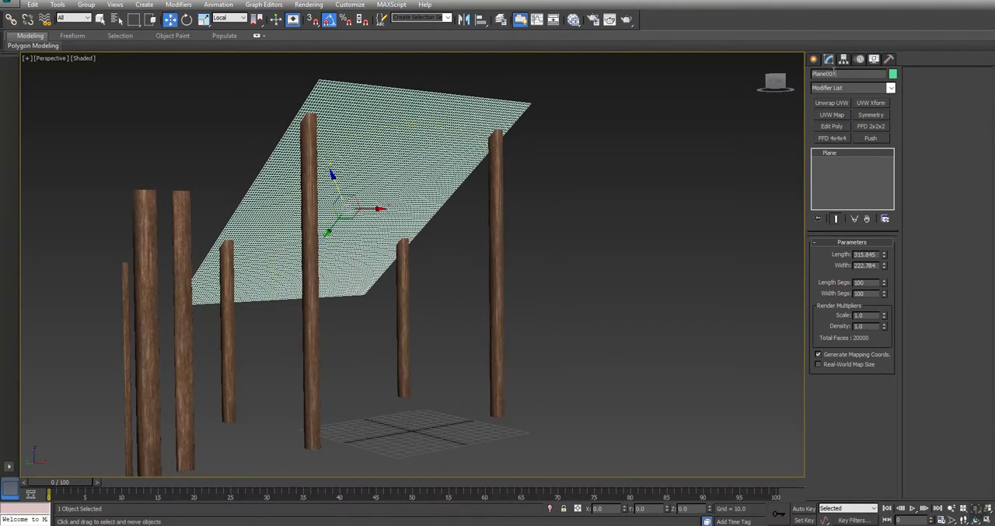
{"action": "type", "text": "Tarp_HP"}
{"action": "left_click", "coordinate": [869, 88]}
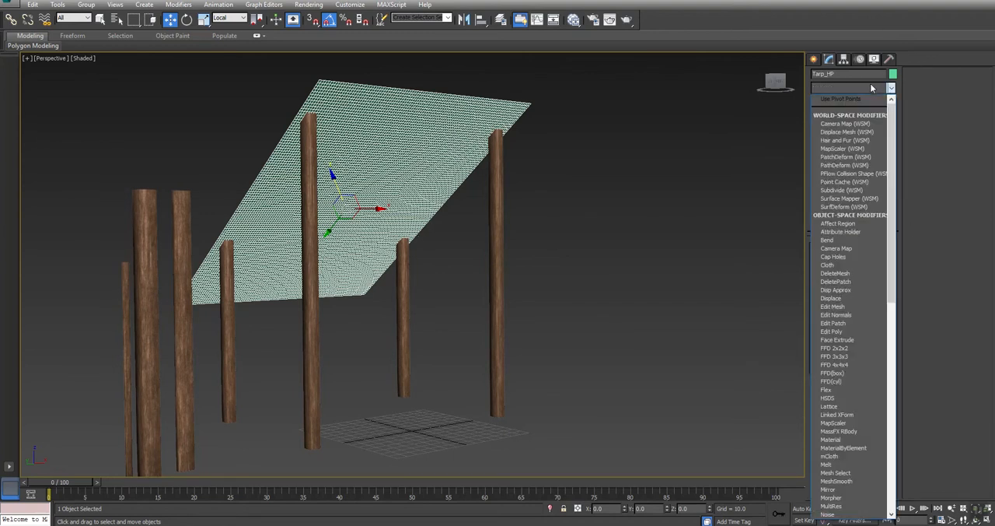
{"action": "left_click", "coordinate": [828, 263]}
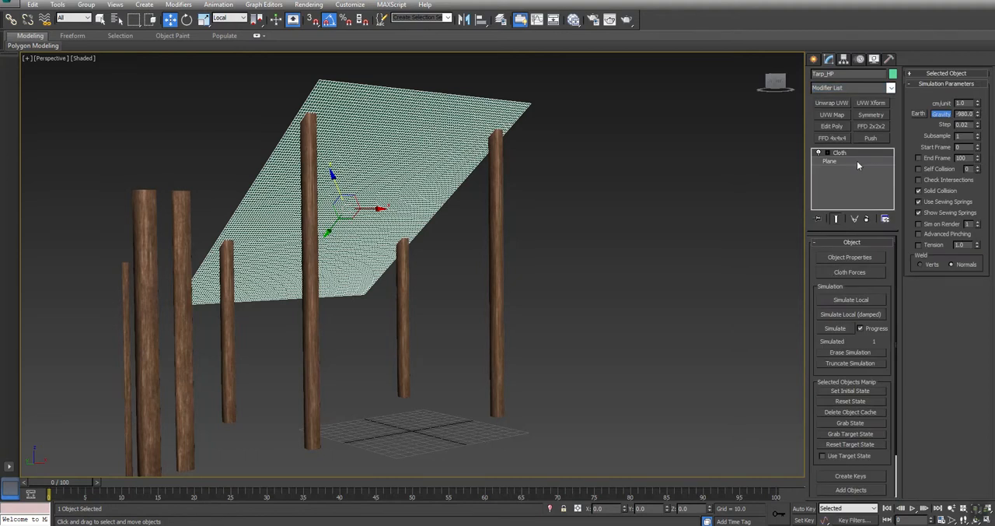
Step: Enter the Cloth modifier's Group level and select the tarp vertices over the right rear post in the Top view
{"action": "left_click", "coordinate": [818, 152]}
{"action": "left_click", "coordinate": [844, 161]}
{"action": "key", "text": "alt+w"}
{"action": "middle_click_drag", "start_coordinate": [267, 162], "coordinate": [310, 174]}
{"action": "scroll", "coordinate": [304, 167], "scroll_direction": "up", "scroll_amount": 3}
{"action": "scroll", "coordinate": [263, 146], "scroll_direction": "up", "scroll_amount": 2}
{"action": "left_click_drag", "start_coordinate": [234, 116], "coordinate": [291, 176]}
{"action": "scroll", "coordinate": [288, 176], "scroll_direction": "down", "scroll_amount": 4}
{"action": "middle_click_drag", "start_coordinate": [148, 156], "coordinate": [273, 140]}
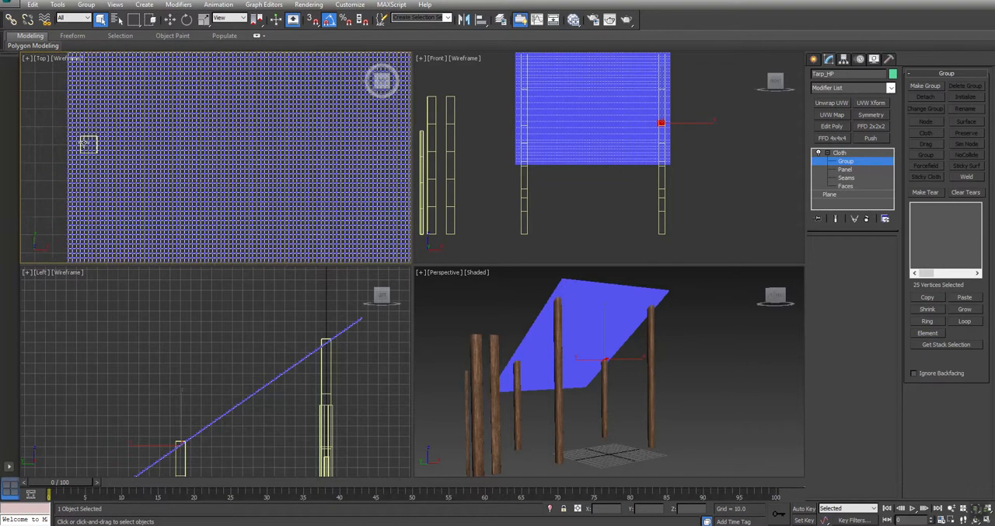
Step: Add the vertices over the left rear post to the selection and deselect the extra row beside the right rear post
{"action": "scroll", "coordinate": [74, 138], "scroll_direction": "up", "scroll_amount": 4}
{"action": "left_click_drag", "start_coordinate": [119, 132], "coordinate": [194, 203], "text": "ctrl"}
{"action": "scroll", "coordinate": [195, 200], "scroll_direction": "down", "scroll_amount": 4}
{"action": "middle_click_drag", "start_coordinate": [382, 193], "coordinate": [133, 150]}
{"action": "scroll", "coordinate": [305, 147], "scroll_direction": "up", "scroll_amount": 2}
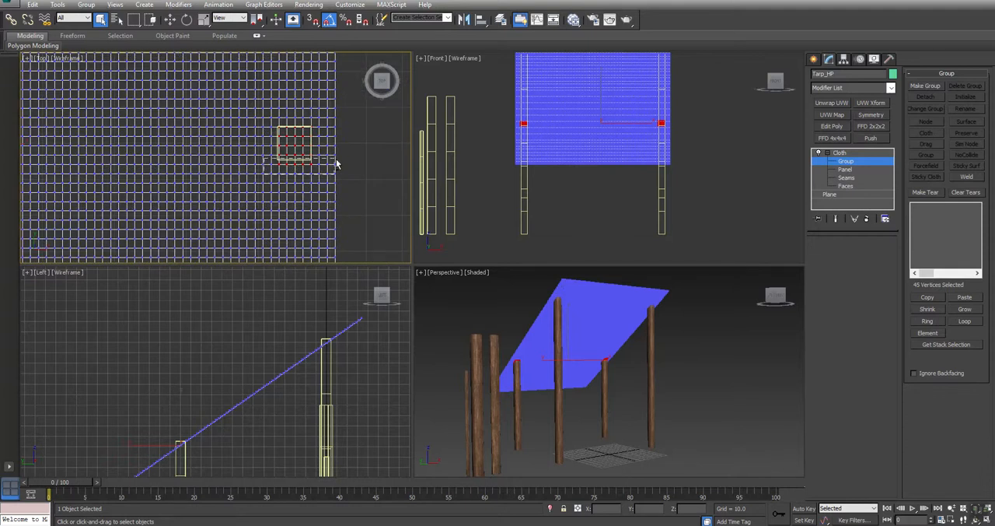
{"action": "scroll", "coordinate": [327, 161], "scroll_direction": "down", "scroll_amount": 5}
{"action": "left_click", "coordinate": [291, 183]}
{"action": "scroll", "coordinate": [273, 189], "scroll_direction": "up", "scroll_amount": 5}
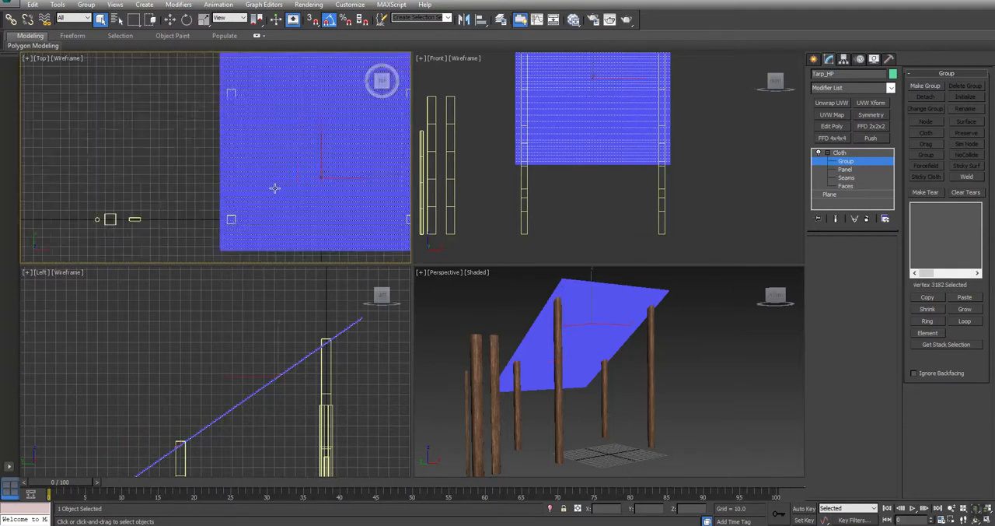
{"action": "key", "text": "ctrl+z"}
Step: Add the tarp vertices over the left and right front posts to the selection
{"action": "middle_click_drag", "start_coordinate": [214, 228], "coordinate": [266, 125]}
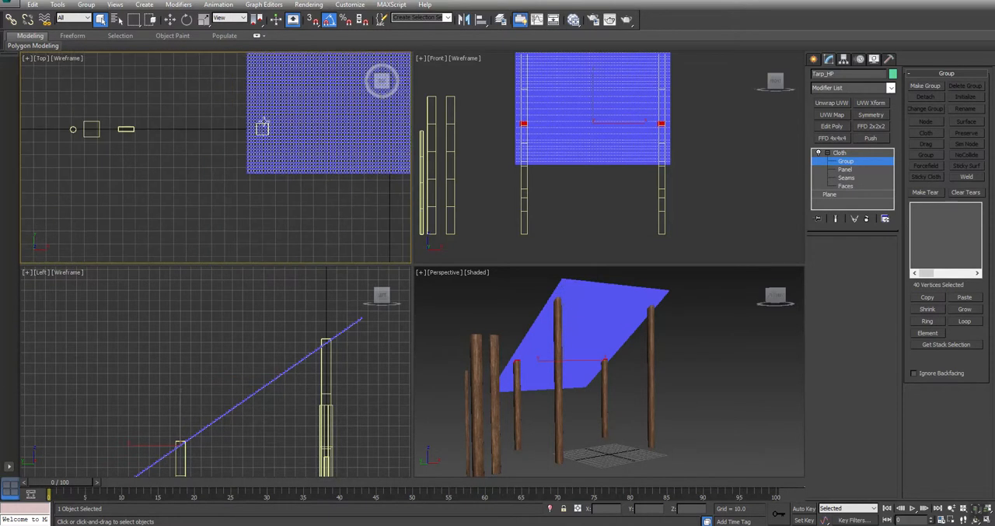
{"action": "scroll", "coordinate": [241, 151], "scroll_direction": "up", "scroll_amount": 3}
{"action": "left_click_drag", "start_coordinate": [225, 140], "coordinate": [298, 207]}
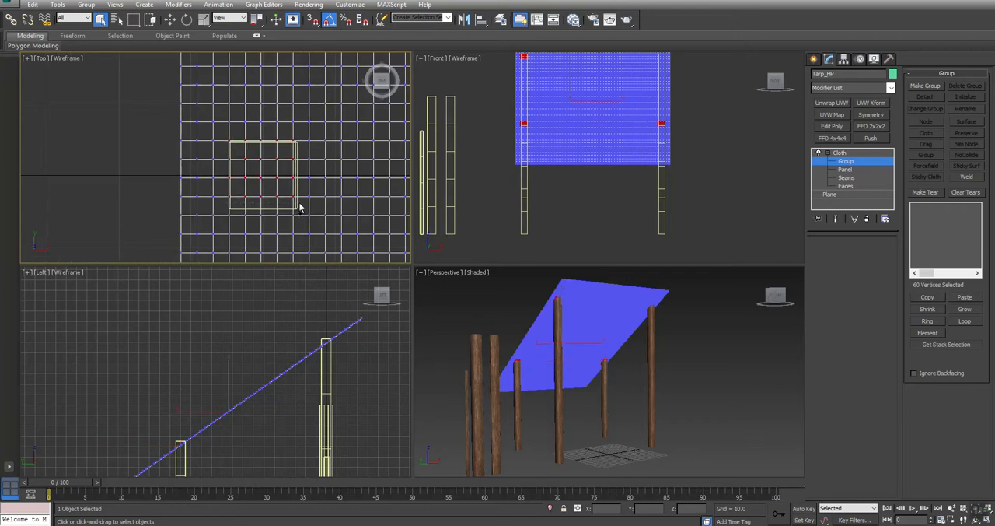
{"action": "scroll", "coordinate": [301, 206], "scroll_direction": "down", "scroll_amount": 5}
{"action": "middle_click_drag", "start_coordinate": [361, 204], "coordinate": [123, 182]}
{"action": "scroll", "coordinate": [321, 165], "scroll_direction": "up", "scroll_amount": 1}
{"action": "scroll", "coordinate": [321, 164], "scroll_direction": "up", "scroll_amount": 3}
{"action": "left_click_drag", "start_coordinate": [315, 160], "coordinate": [401, 238]}
{"action": "scroll", "coordinate": [400, 233], "scroll_direction": "down", "scroll_amount": 5}
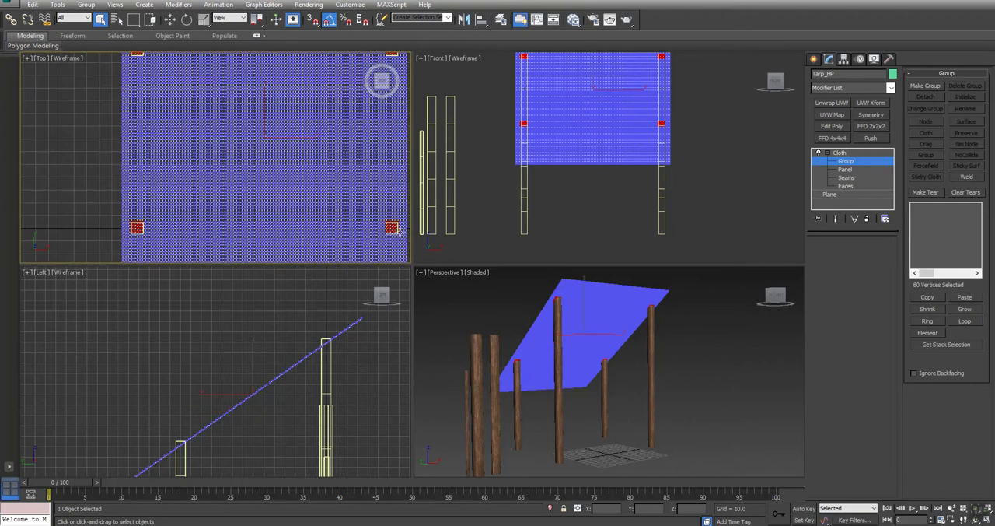
Step: Make a Cloth vertex group named Mounting from the vertices selected over the four posts
{"action": "middle_click_drag", "start_coordinate": [244, 230], "coordinate": [233, 212]}
{"action": "middle_click_drag", "start_coordinate": [613, 334], "coordinate": [637, 346]}
{"action": "key", "text": "alt+w"}
{"action": "middle_click_drag", "start_coordinate": [464, 296], "coordinate": [436, 293], "text": "alt"}
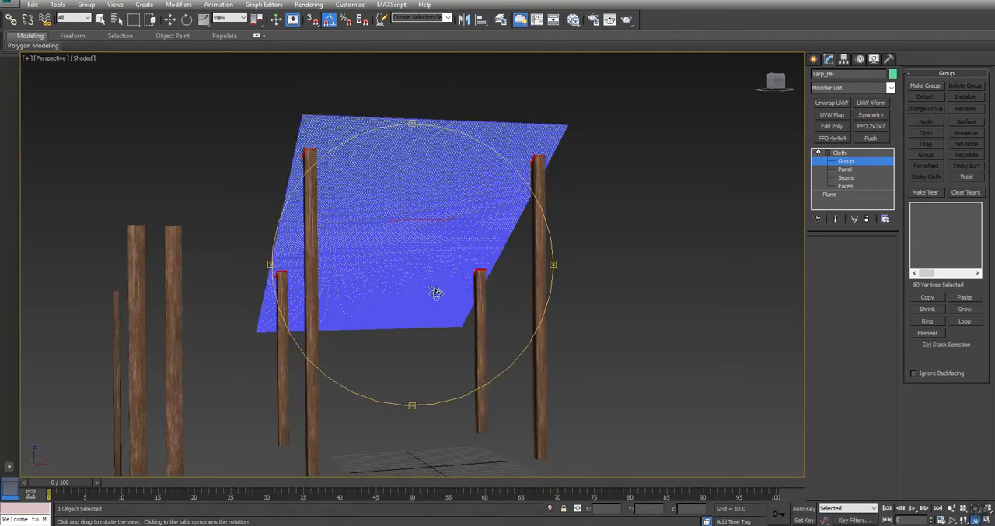
{"action": "left_click", "coordinate": [924, 85]}
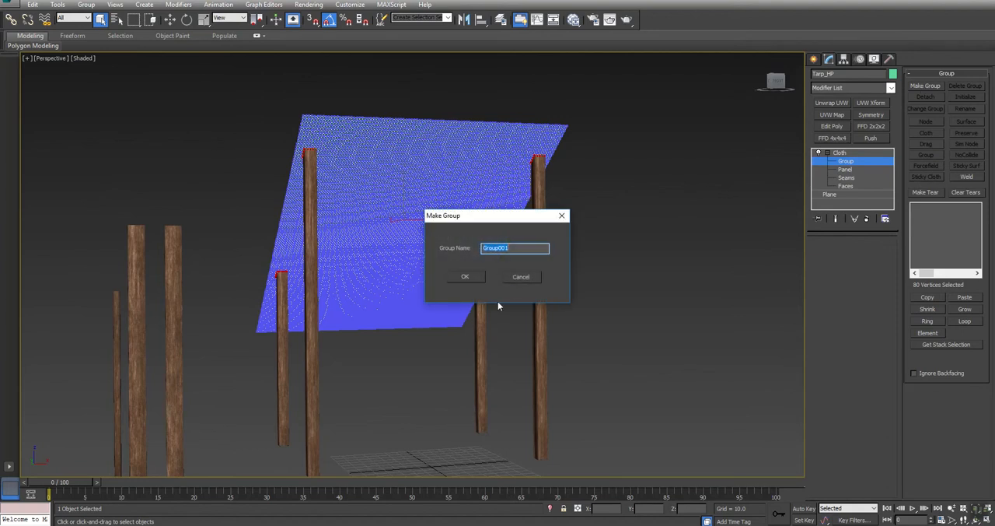
{"action": "type", "text": "Moul"}
{"action": "type", "text": "ting"}
{"action": "left_click", "coordinate": [472, 278]}
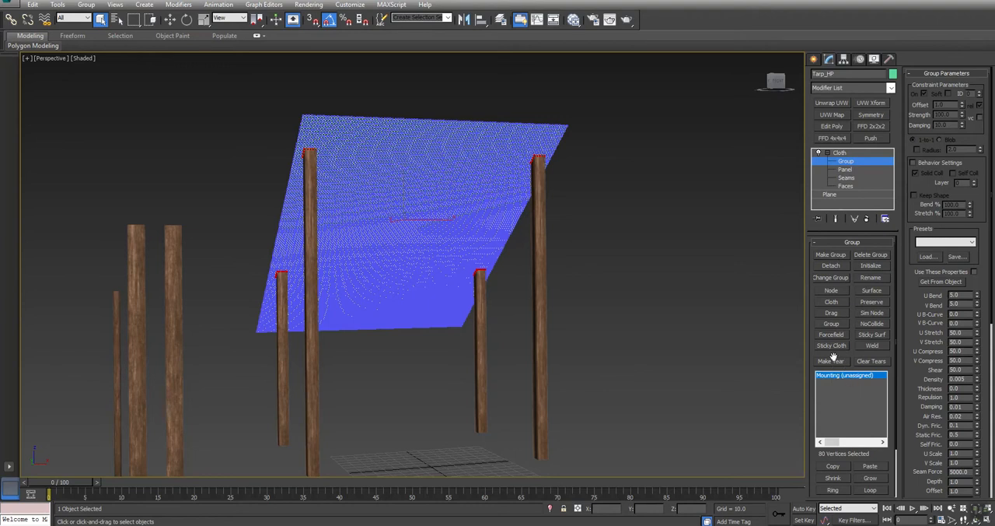
Step: Create a small Dummy helper on the grid beneath the tarp and reselect Tarp_HP
{"action": "left_click", "coordinate": [838, 292]}
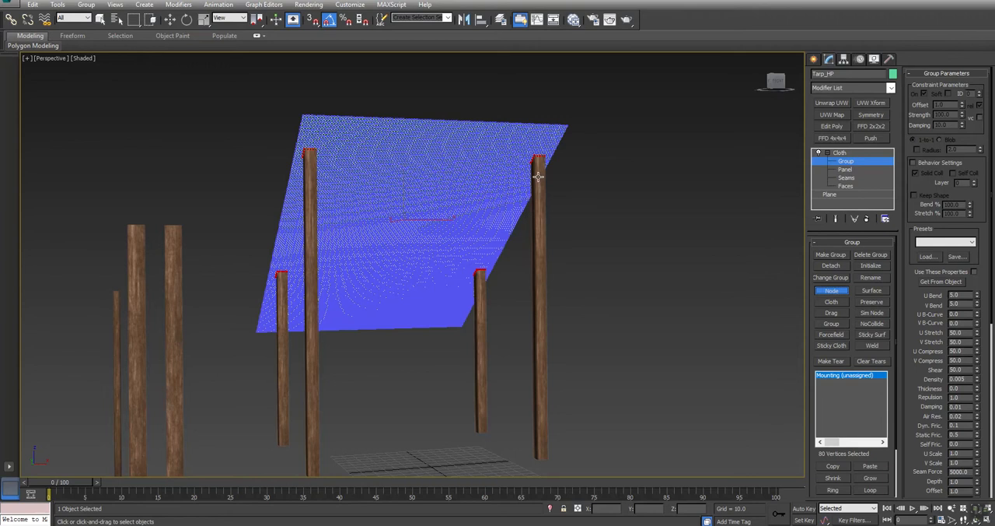
{"action": "left_click", "coordinate": [814, 59]}
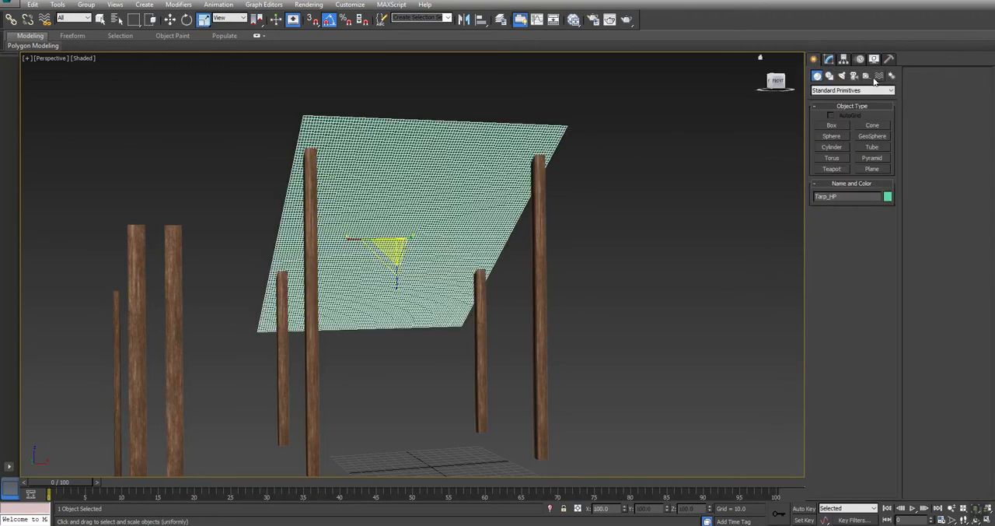
{"action": "left_click", "coordinate": [868, 76]}
{"action": "left_click", "coordinate": [831, 125]}
{"action": "left_click_drag", "start_coordinate": [430, 465], "coordinate": [440, 447]}
{"action": "right_click", "coordinate": [440, 448]}
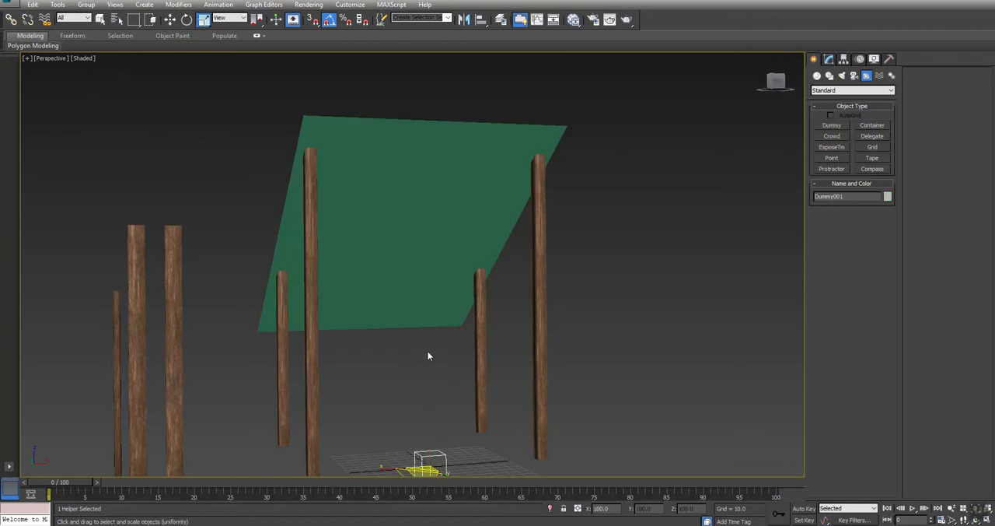
{"action": "left_click", "coordinate": [435, 245]}
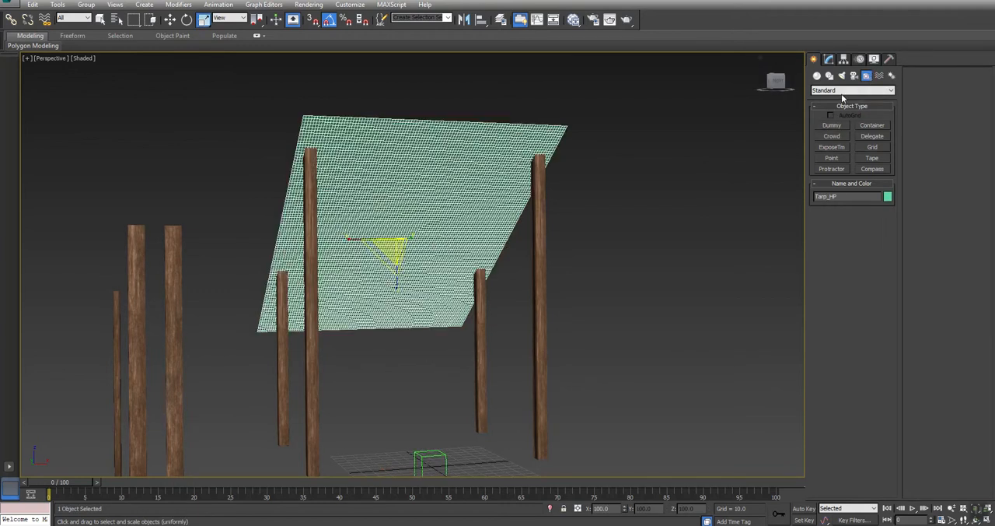
Step: Assign the Mounting vertex group to the Dummy helper as a Node constraint in Tarp_HP's Cloth modifier
{"action": "middle_click_drag", "start_coordinate": [402, 381], "coordinate": [448, 306], "text": "alt"}
{"action": "left_click", "coordinate": [829, 60]}
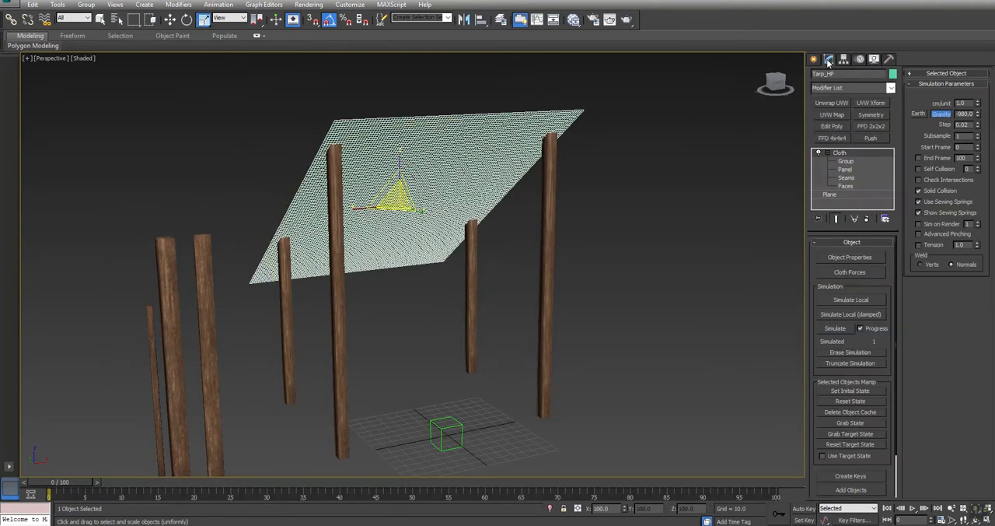
{"action": "left_click", "coordinate": [844, 162]}
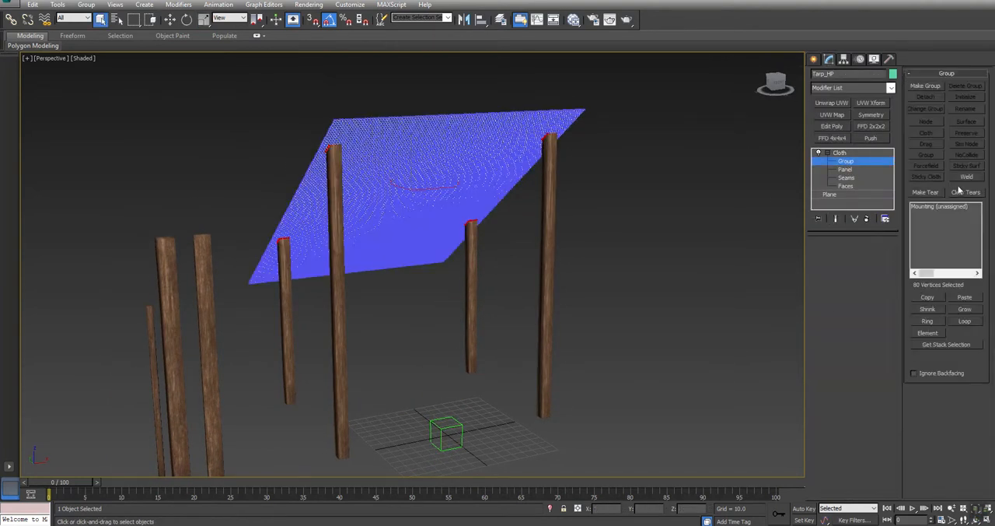
{"action": "left_click", "coordinate": [941, 206]}
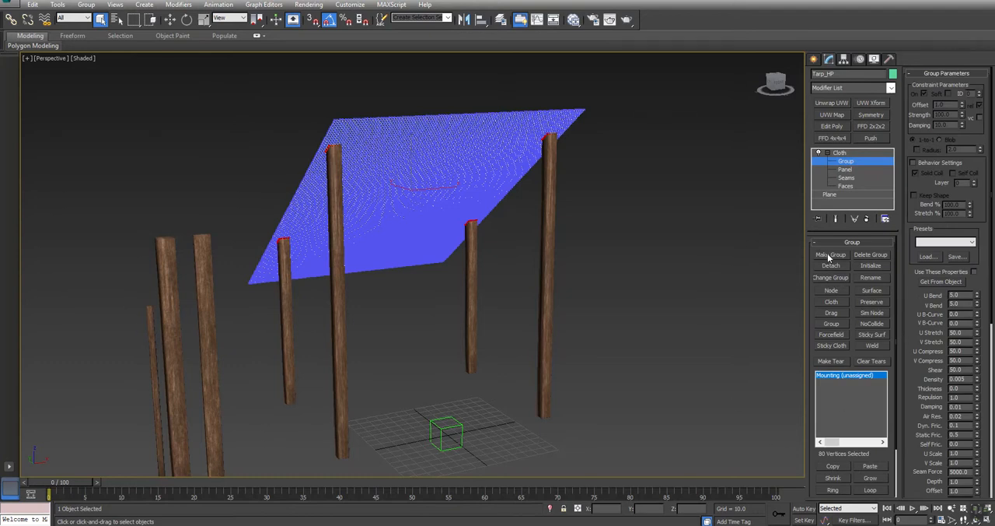
{"action": "left_click", "coordinate": [830, 290]}
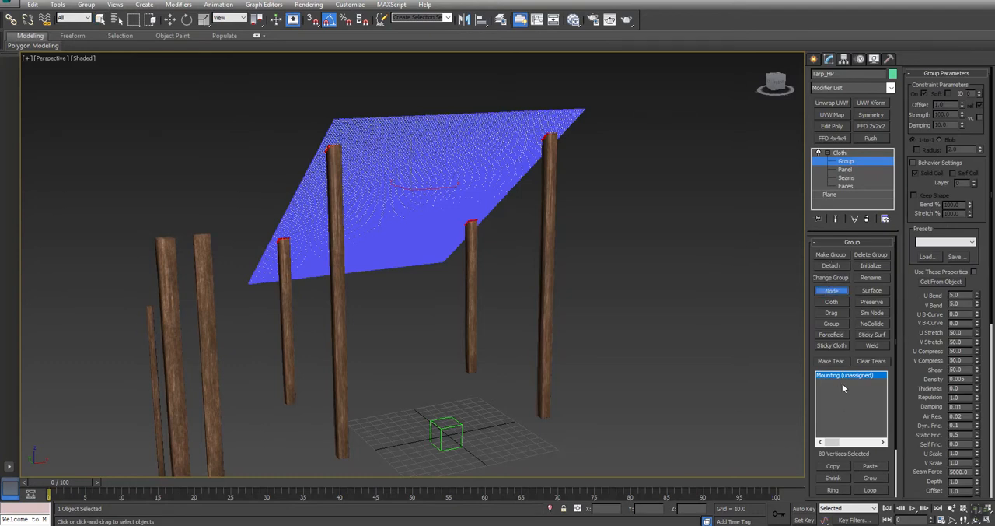
{"action": "left_click", "coordinate": [457, 424]}
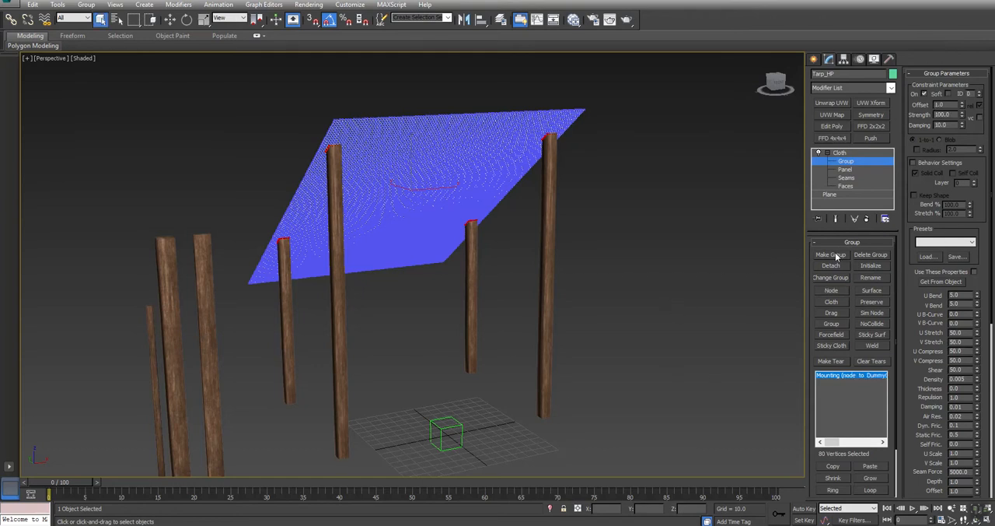
Step: Set the cloth simulation's start frame to -100 and define Tarp_HP as a Cloth object with the Burlap preset
{"action": "left_click", "coordinate": [841, 154]}
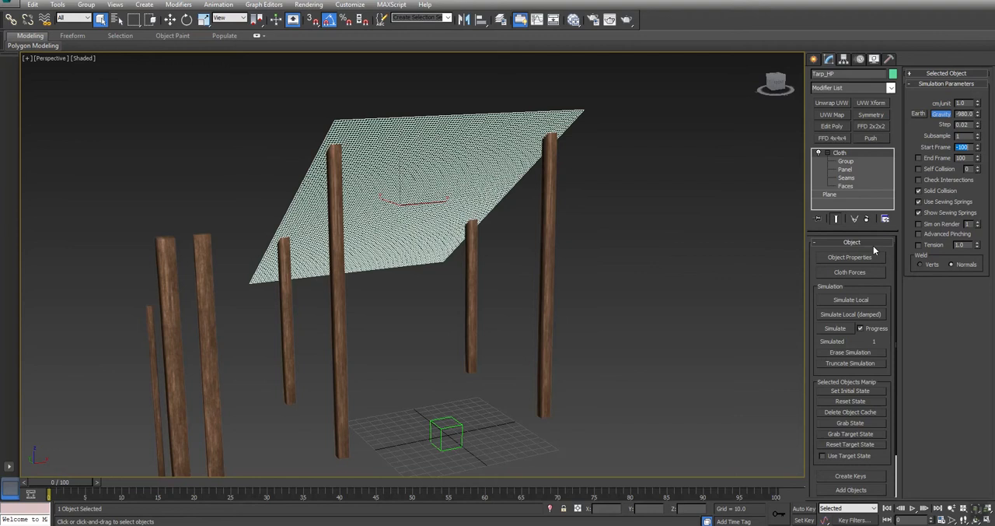
{"action": "left_click", "coordinate": [851, 258]}
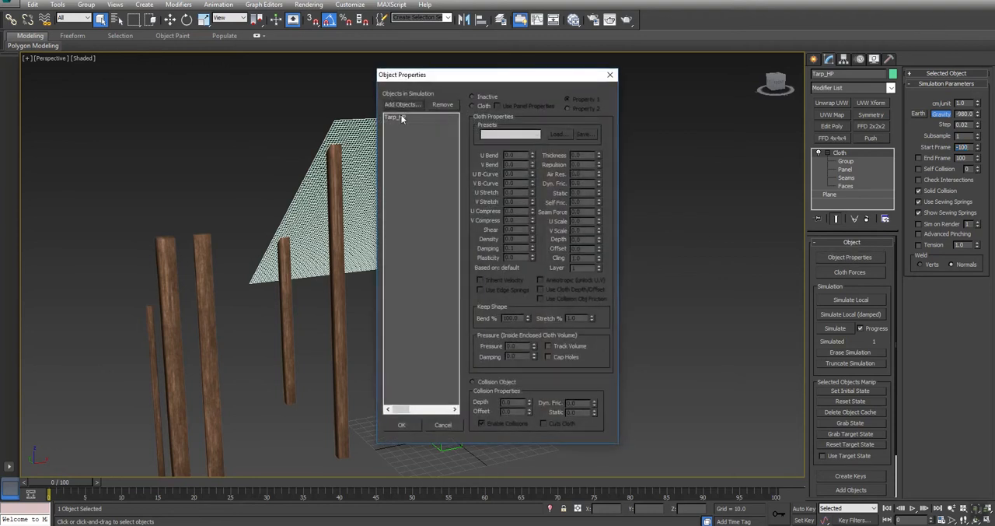
{"action": "left_click", "coordinate": [393, 117]}
{"action": "left_click", "coordinate": [479, 106]}
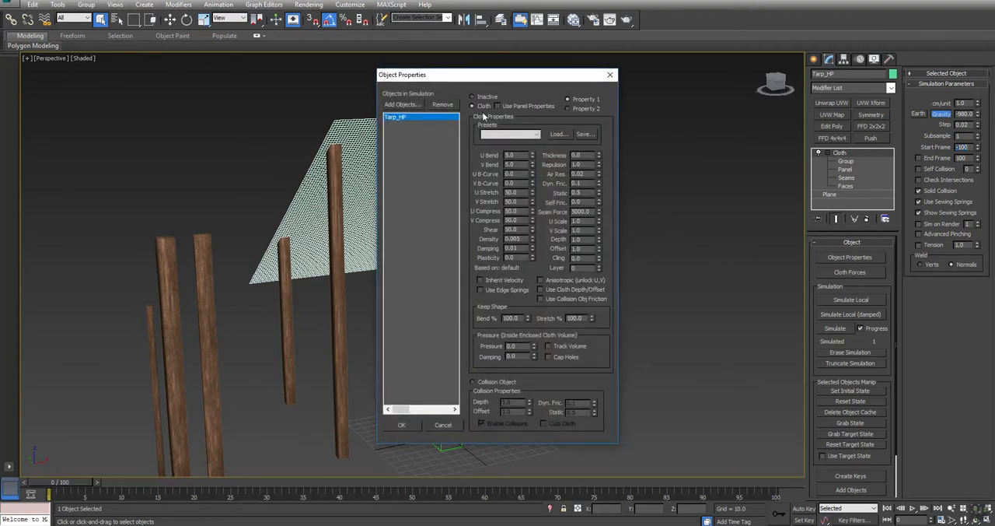
{"action": "left_click", "coordinate": [502, 134]}
{"action": "left_click", "coordinate": [489, 144]}
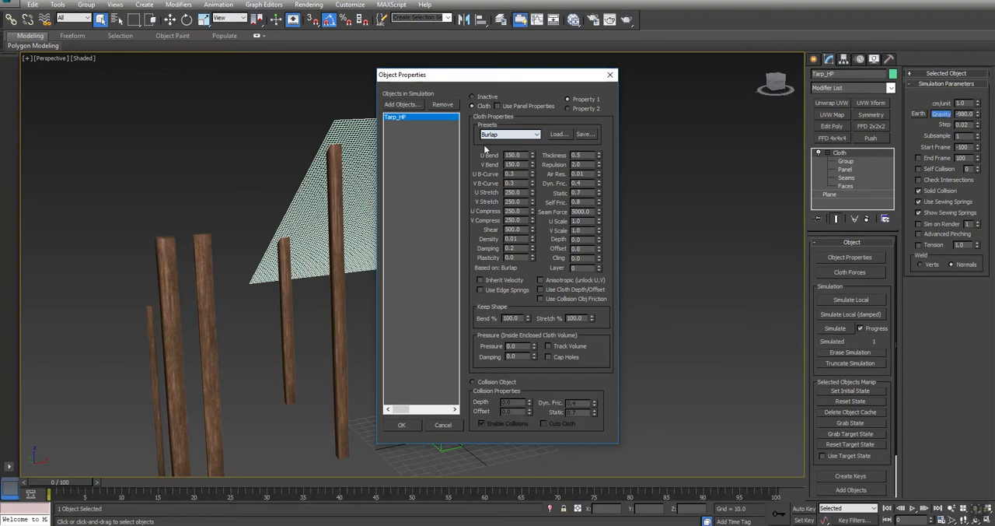
{"action": "left_click", "coordinate": [401, 425]}
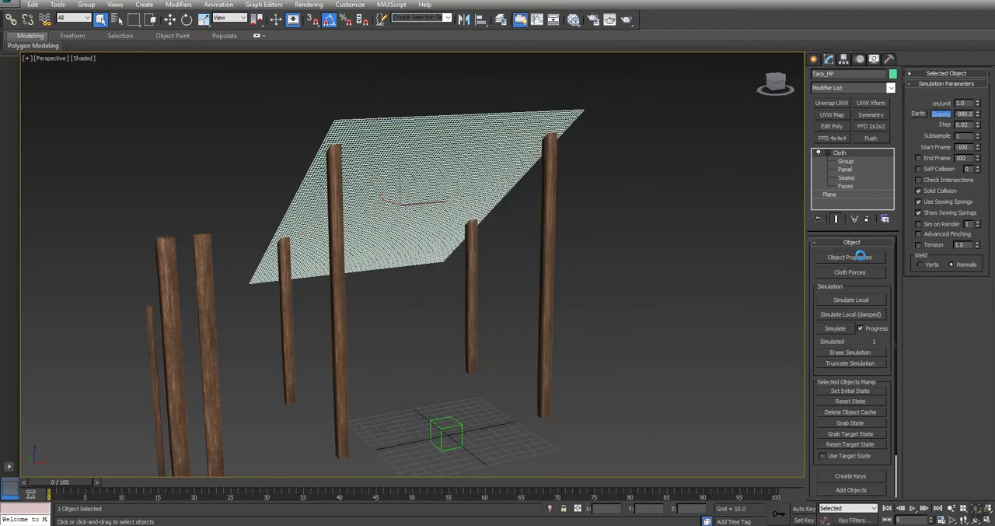
{"action": "left_click", "coordinate": [398, 117]}
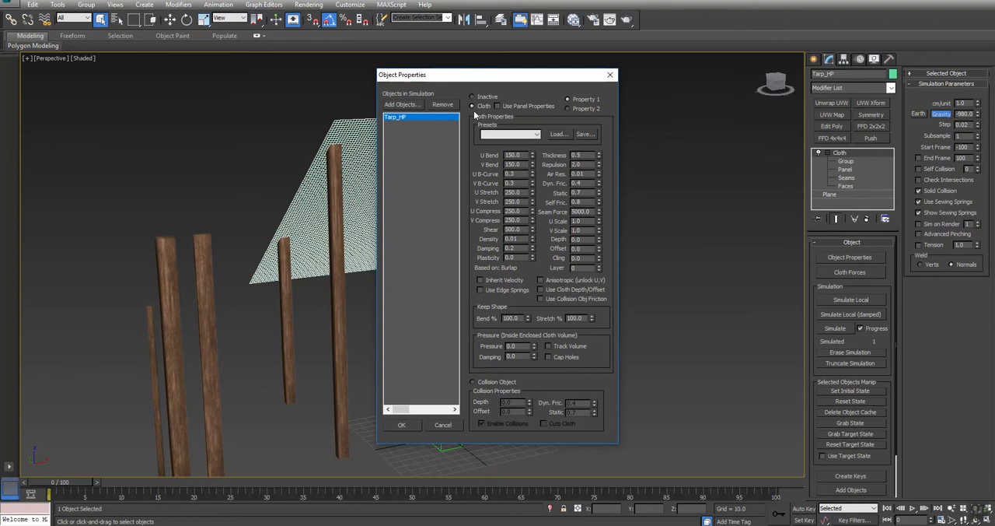
{"action": "left_click", "coordinate": [523, 134]}
{"action": "left_click", "coordinate": [497, 148]}
{"action": "left_click", "coordinate": [401, 425]}
Step: Reselect Tarp_HP and run its full cloth simulation so the tarp drapes over the posts
{"action": "left_click", "coordinate": [693, 314]}
{"action": "scroll", "coordinate": [709, 316], "scroll_direction": "down", "scroll_amount": 1}
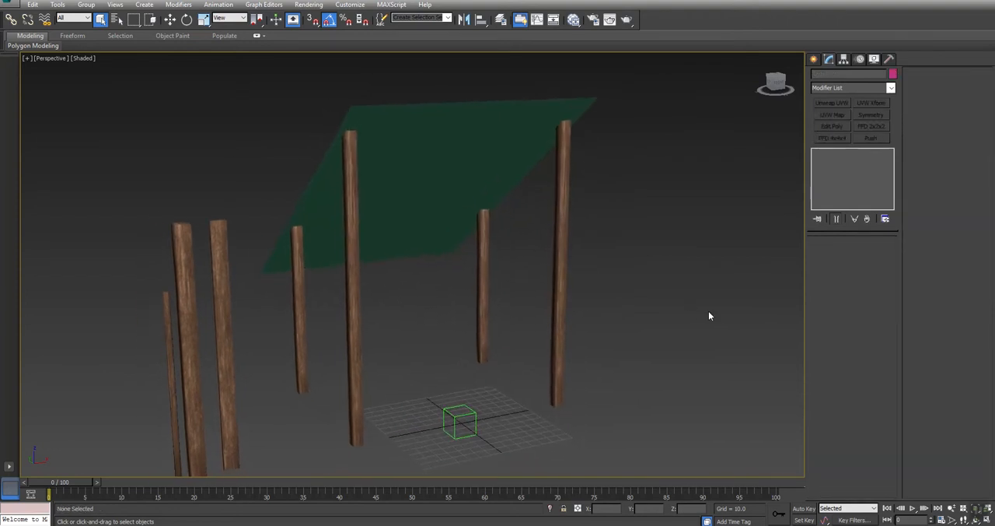
{"action": "left_click", "coordinate": [506, 159]}
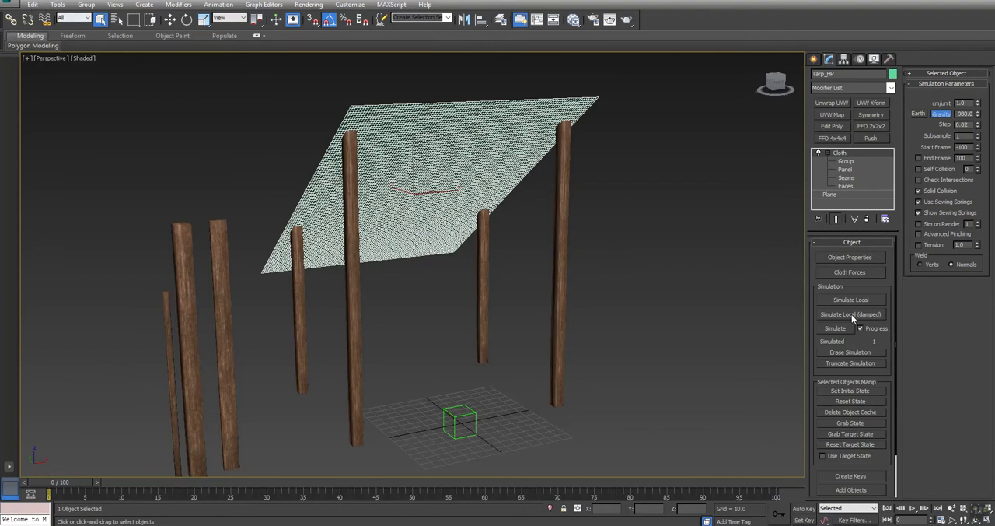
{"action": "left_click", "coordinate": [836, 329]}
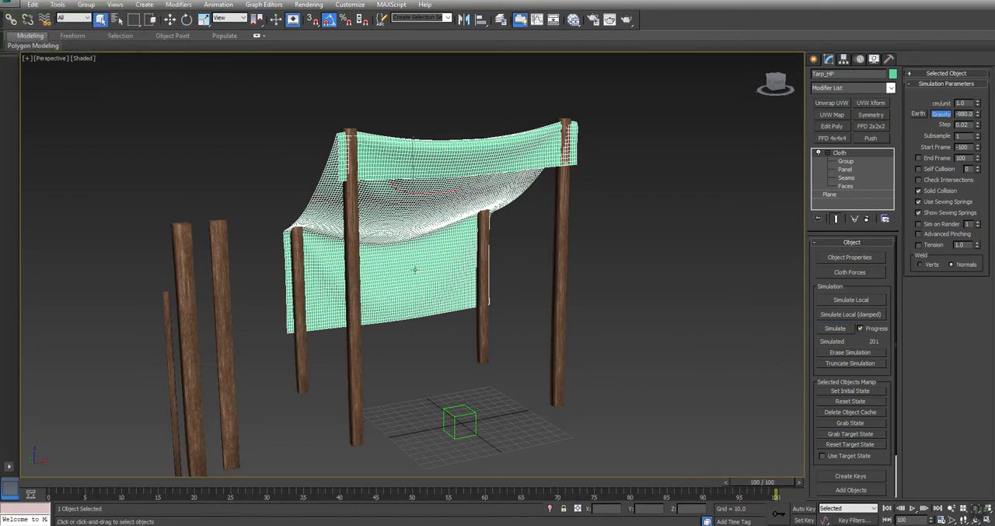
Step: Play back the tarp simulation and inspect the draped cloth from the rear of the tent
{"action": "left_click", "coordinate": [667, 346]}
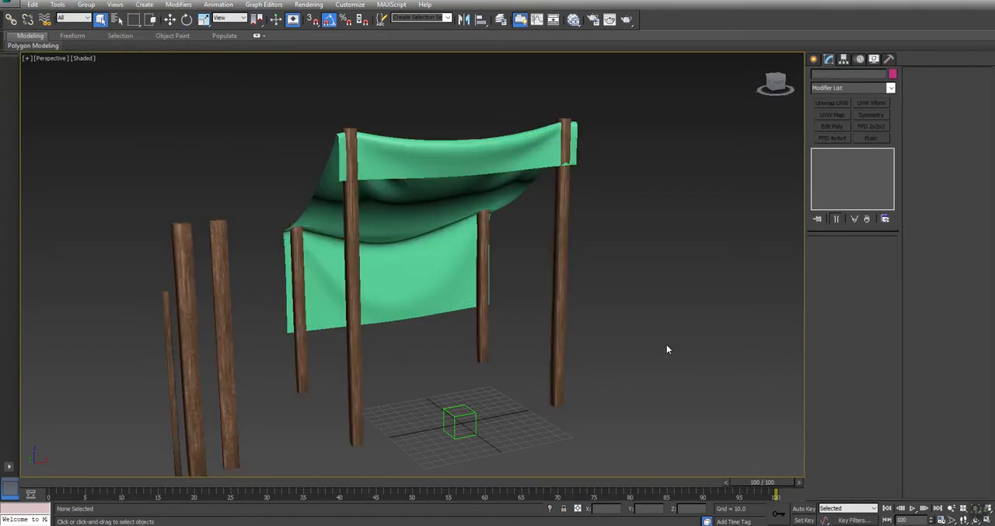
{"action": "key", "text": "/"}
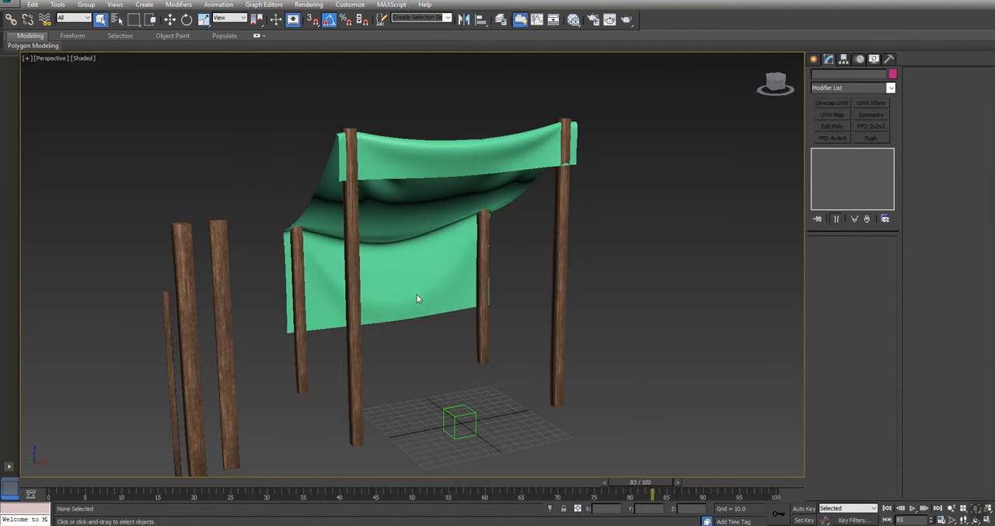
{"action": "key", "text": "ctrl+r"}
{"action": "left_click_drag", "start_coordinate": [373, 236], "coordinate": [476, 277]}
{"action": "right_click", "coordinate": [476, 277]}
Step: Scale the two rear posts down in height so their tops sit beneath the tarp
{"action": "left_click", "coordinate": [275, 265]}
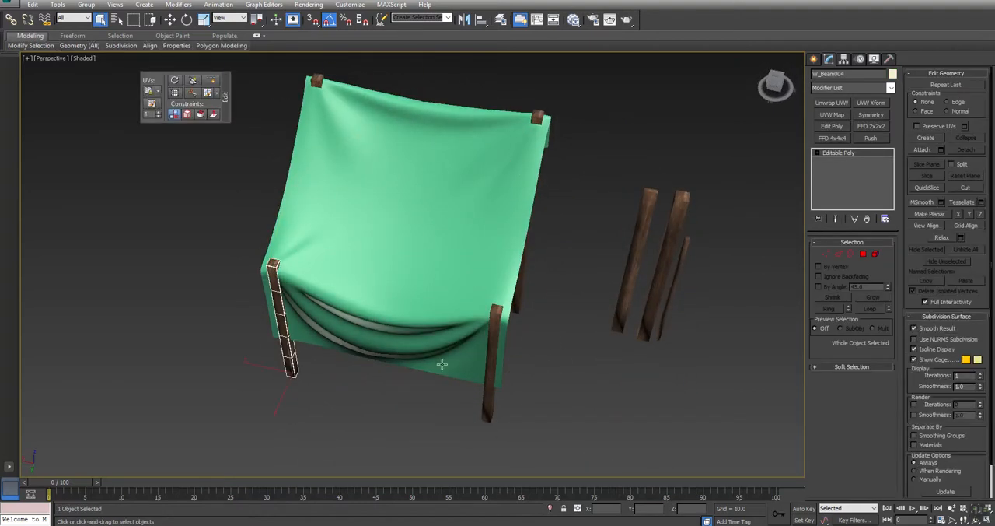
{"action": "left_click", "coordinate": [495, 361], "text": "ctrl"}
{"action": "key", "text": "r"}
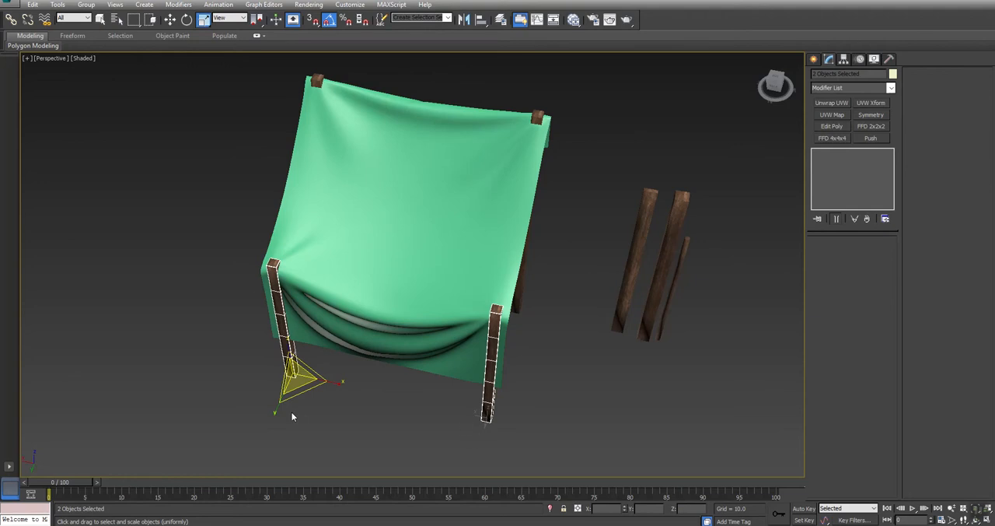
{"action": "left_click_drag", "start_coordinate": [302, 391], "coordinate": [289, 354]}
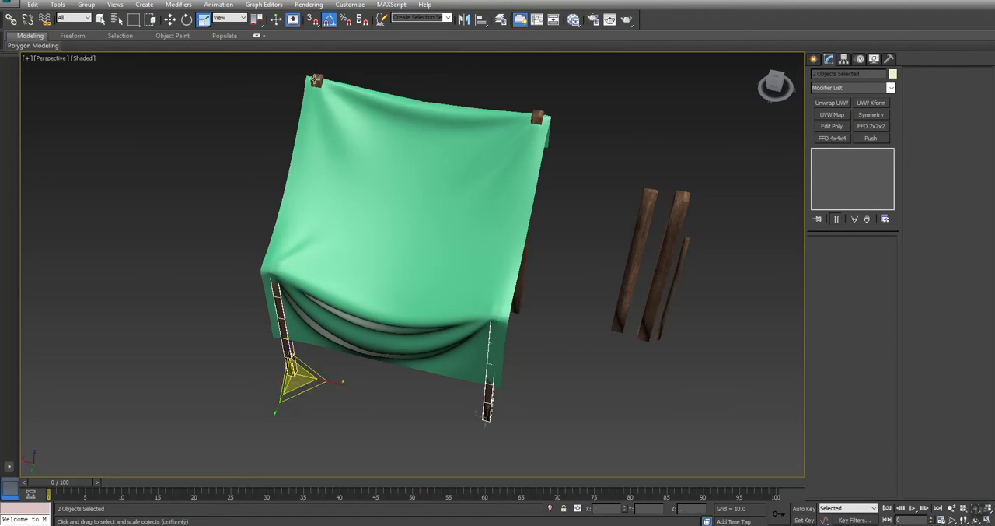
Step: Scale the two tall front posts down slightly in height toward the underside of the tarp
{"action": "left_click", "coordinate": [315, 79]}
{"action": "left_click", "coordinate": [538, 118], "text": "ctrl"}
{"action": "middle_click_drag", "start_coordinate": [423, 169], "coordinate": [324, 286], "text": "alt"}
{"action": "left_click_drag", "start_coordinate": [501, 284], "coordinate": [502, 271]}
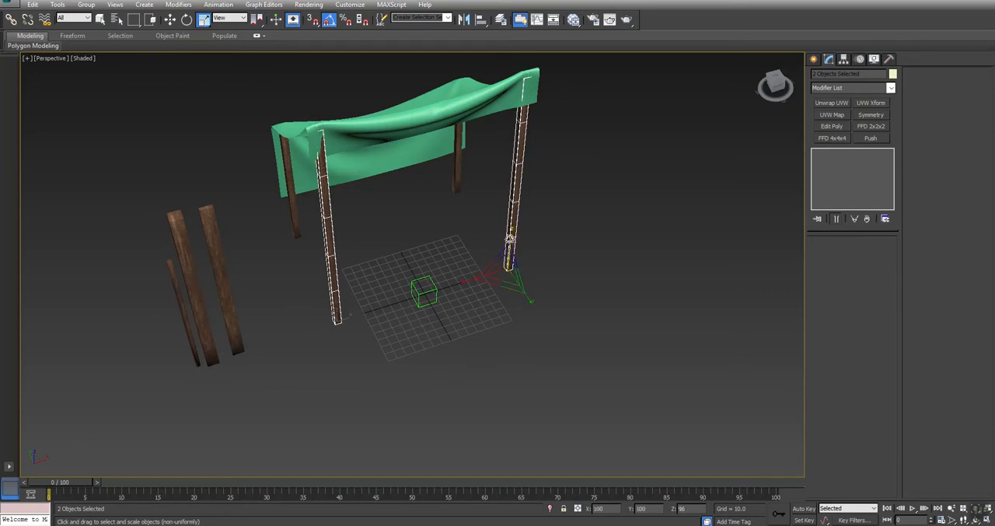
Step: Examine how the front post tops meet the tarp in the Left wireframe view and in Perspective
{"action": "middle_click_drag", "start_coordinate": [384, 226], "coordinate": [399, 247]}
{"action": "key", "text": "alt+w"}
{"action": "middle_click_drag", "start_coordinate": [338, 403], "coordinate": [343, 412]}
{"action": "key", "text": "alt+w"}
{"action": "middle_click_drag", "start_coordinate": [487, 303], "coordinate": [450, 281]}
{"action": "scroll", "coordinate": [601, 225], "scroll_direction": "up", "scroll_amount": 5}
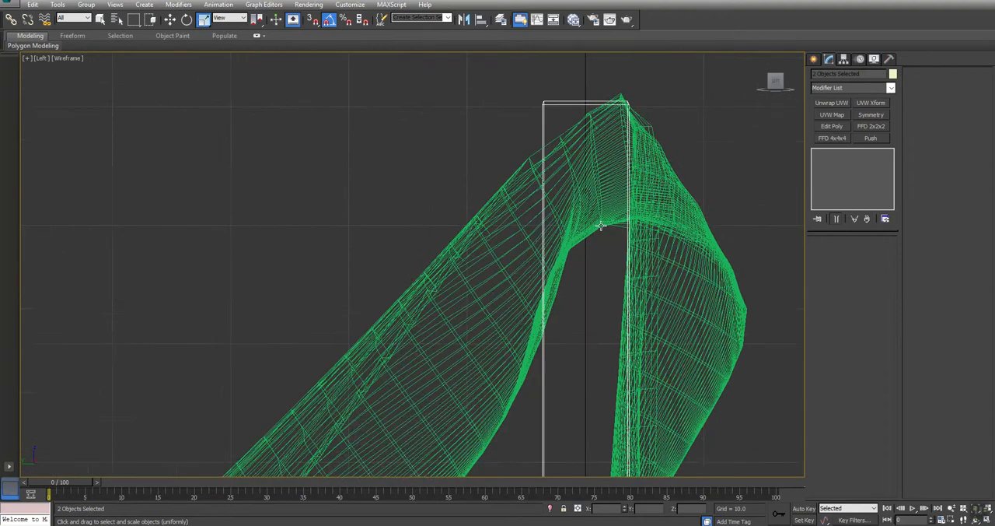
{"action": "scroll", "coordinate": [604, 185], "scroll_direction": "down", "scroll_amount": 6}
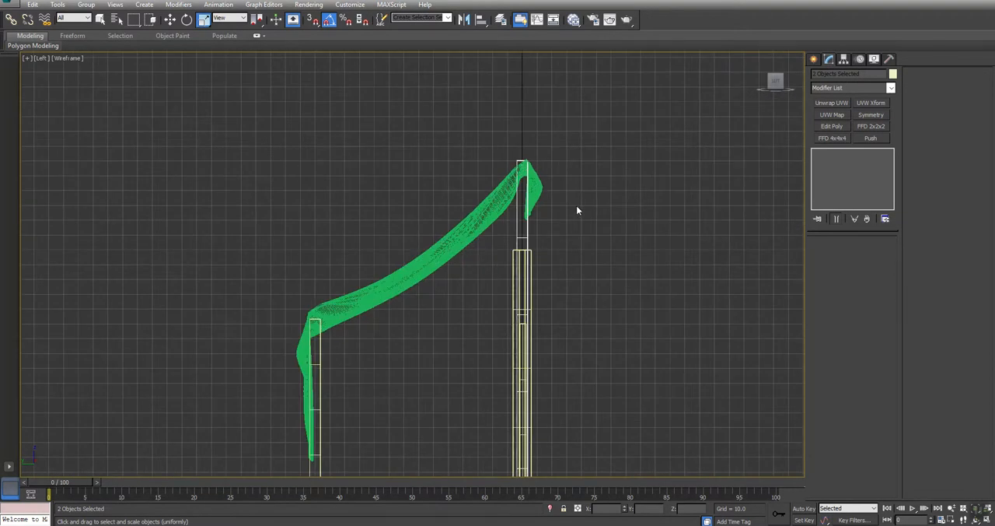
{"action": "key", "text": "alt+w"}
{"action": "middle_click_drag", "start_coordinate": [685, 343], "coordinate": [672, 339], "text": "alt"}
{"action": "key", "text": "alt+w"}
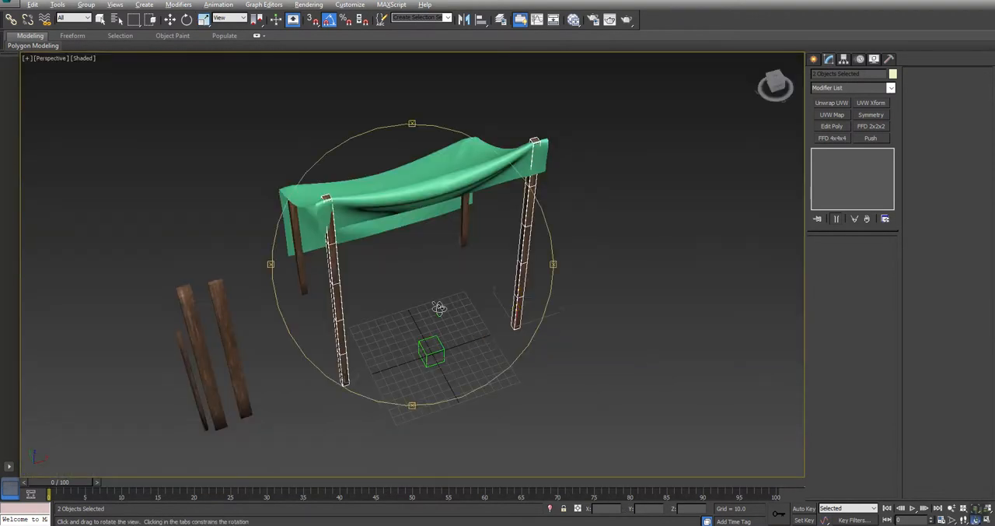
{"action": "middle_click_drag", "start_coordinate": [438, 325], "coordinate": [444, 307], "text": "alt"}
{"action": "left_click", "coordinate": [414, 301]}
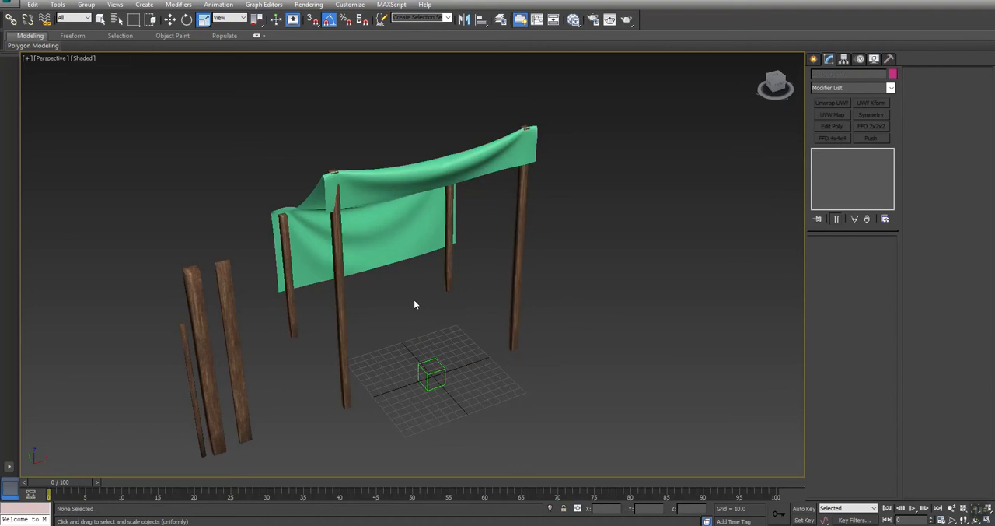
Step: Collapse Tarp_HP's Cloth modifier into the mesh and convert the tarp to an Editable Poly
{"action": "key", "text": "q"}
{"action": "left_click", "coordinate": [378, 192]}
{"action": "middle_click_drag", "start_coordinate": [376, 194], "coordinate": [472, 223], "text": "alt"}
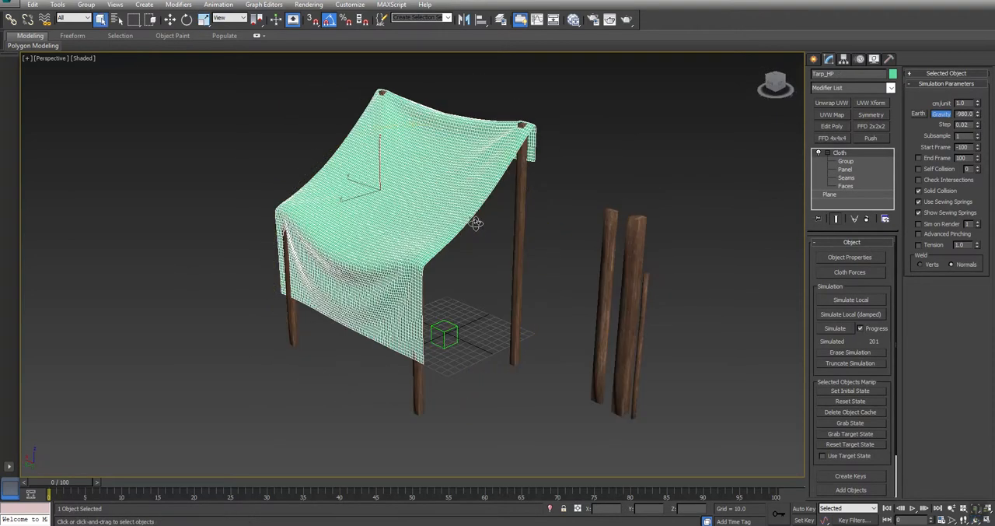
{"action": "right_click", "coordinate": [840, 157]}
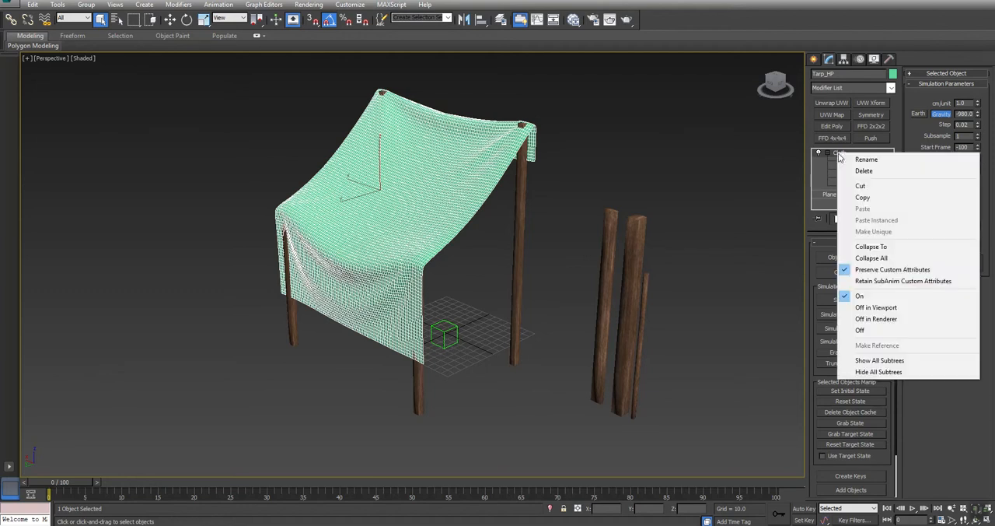
{"action": "left_click", "coordinate": [879, 246]}
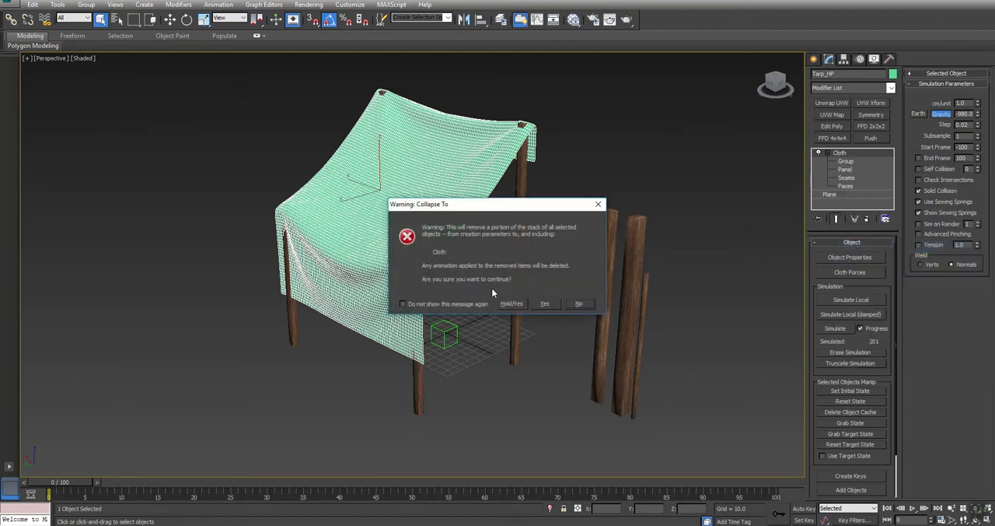
{"action": "left_click", "coordinate": [544, 304]}
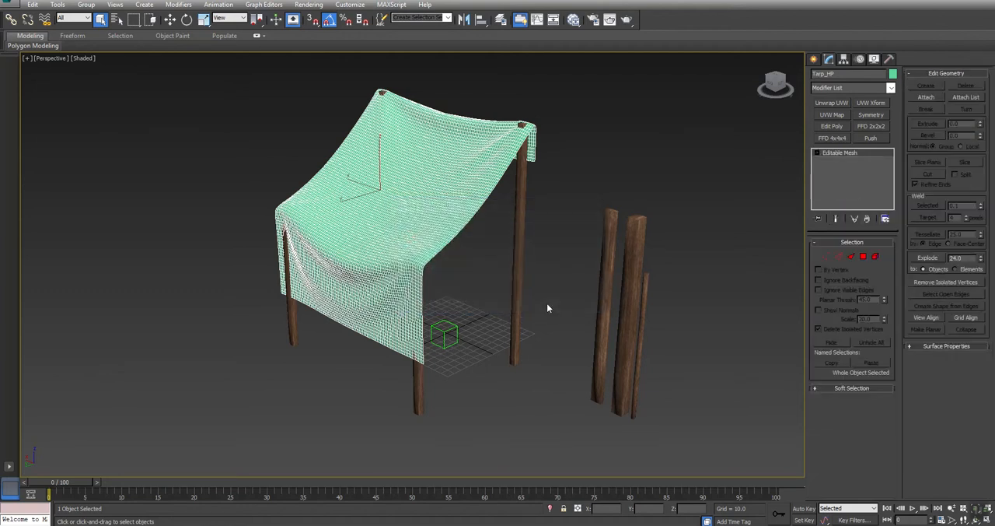
{"action": "right_click", "coordinate": [846, 155]}
{"action": "left_click", "coordinate": [888, 244]}
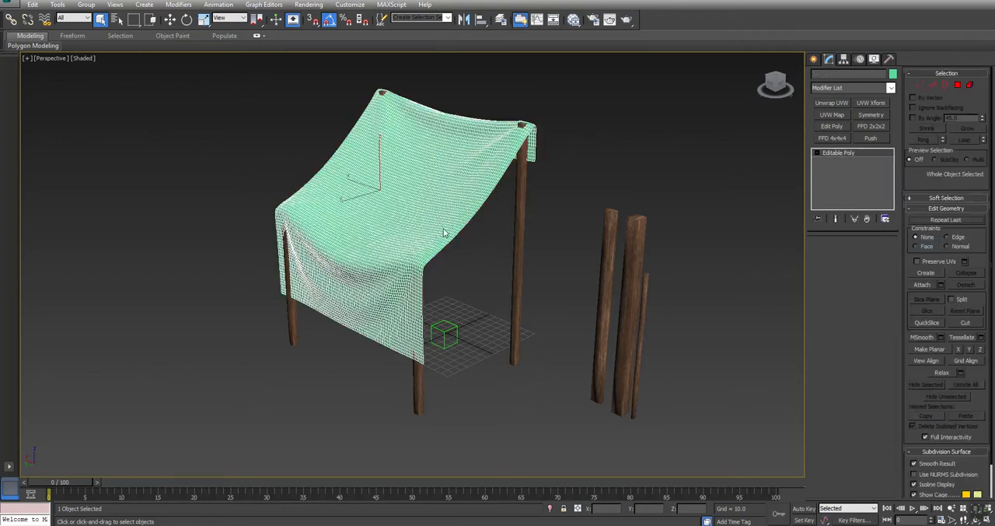
Step: Select the edge loop along the lower hem of the tarp's front flap in Edge sub-object mode
{"action": "middle_click_drag", "start_coordinate": [474, 262], "coordinate": [377, 275]}
{"action": "scroll", "coordinate": [369, 153], "scroll_direction": "up", "scroll_amount": 5}
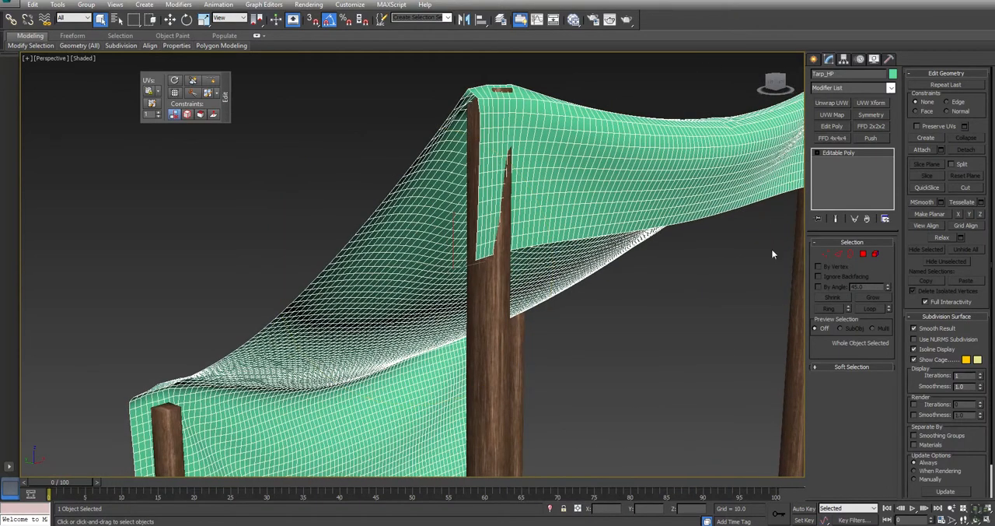
{"action": "left_click", "coordinate": [840, 257]}
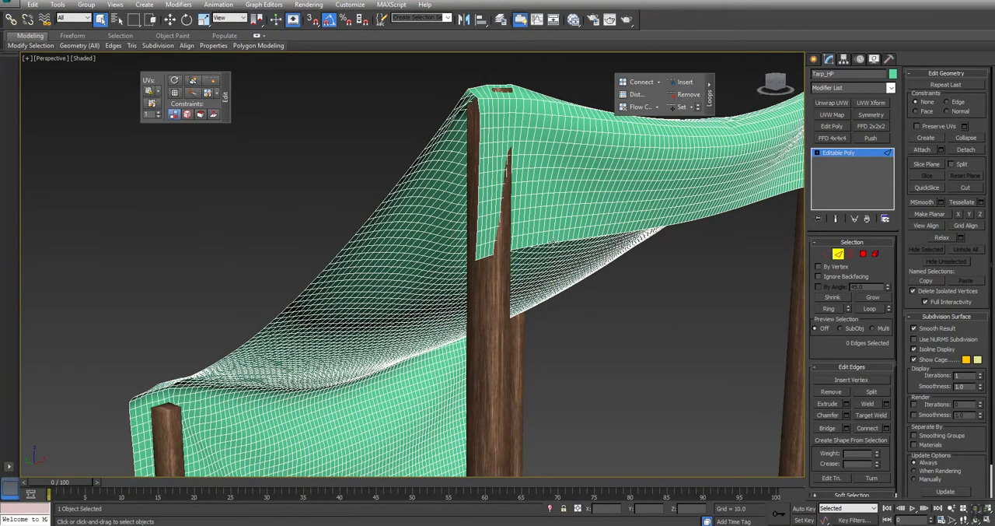
{"action": "double_click", "coordinate": [550, 243]}
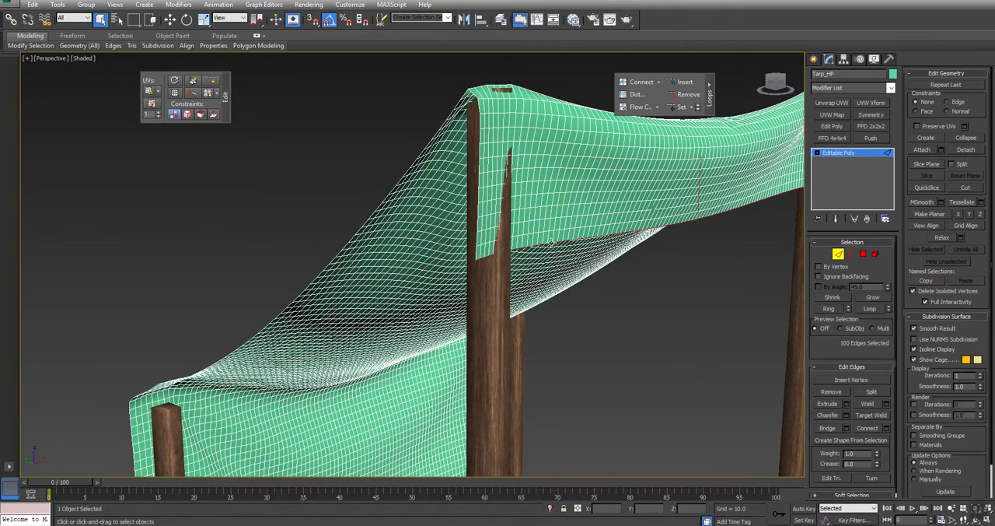
{"action": "middle_click_drag", "start_coordinate": [550, 242], "coordinate": [455, 268], "text": "alt"}
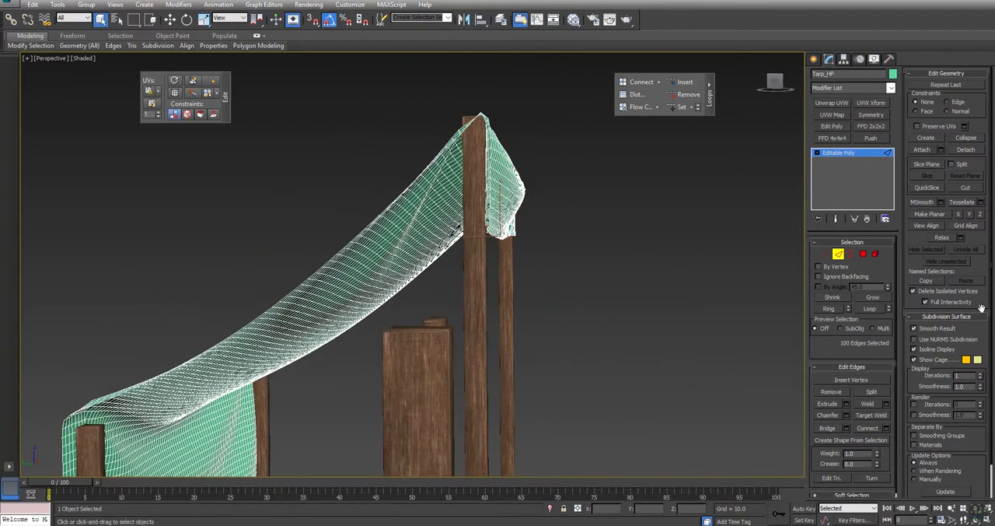
Step: Enable soft selection on the tarp, switch to vertex editing, and reduce the falloff to 16.4
{"action": "left_click", "coordinate": [848, 367]}
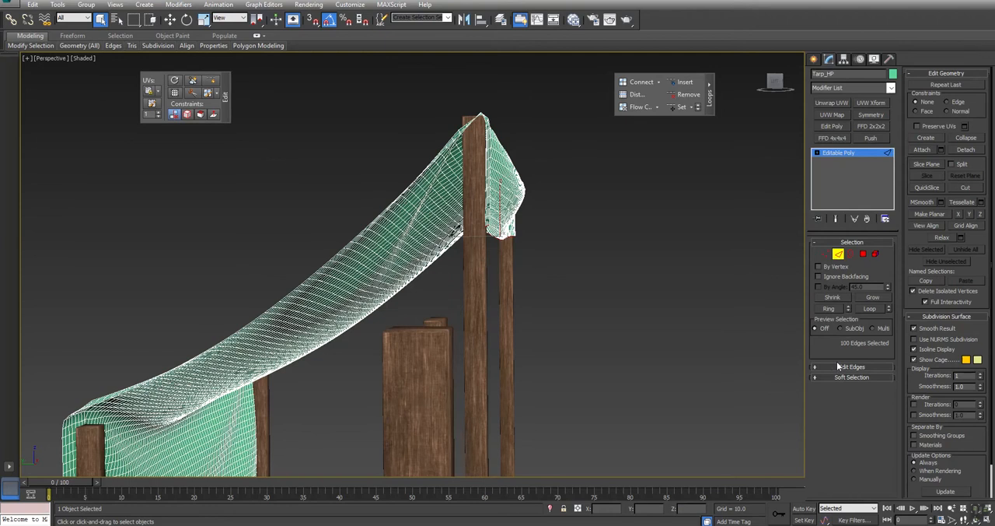
{"action": "left_click", "coordinate": [835, 378]}
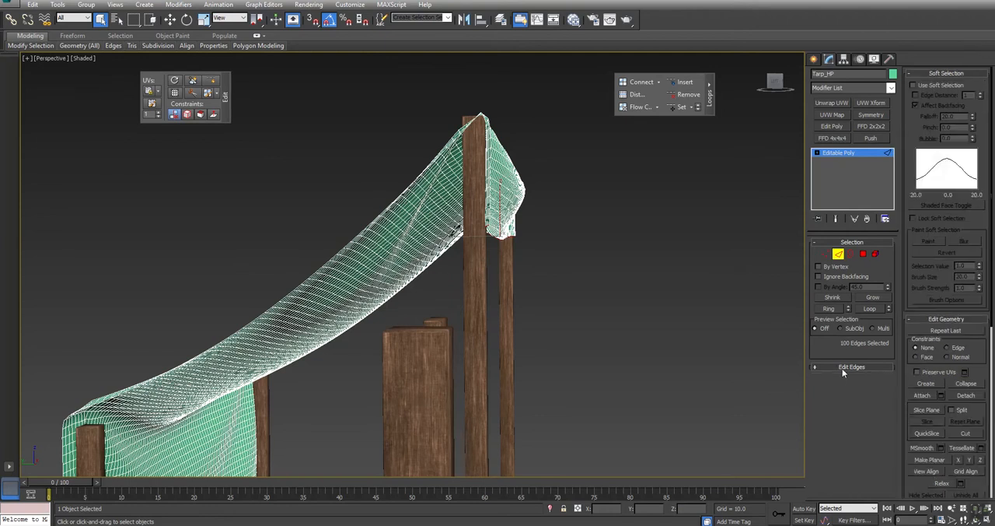
{"action": "left_click", "coordinate": [931, 83]}
{"action": "left_click", "coordinate": [826, 255]}
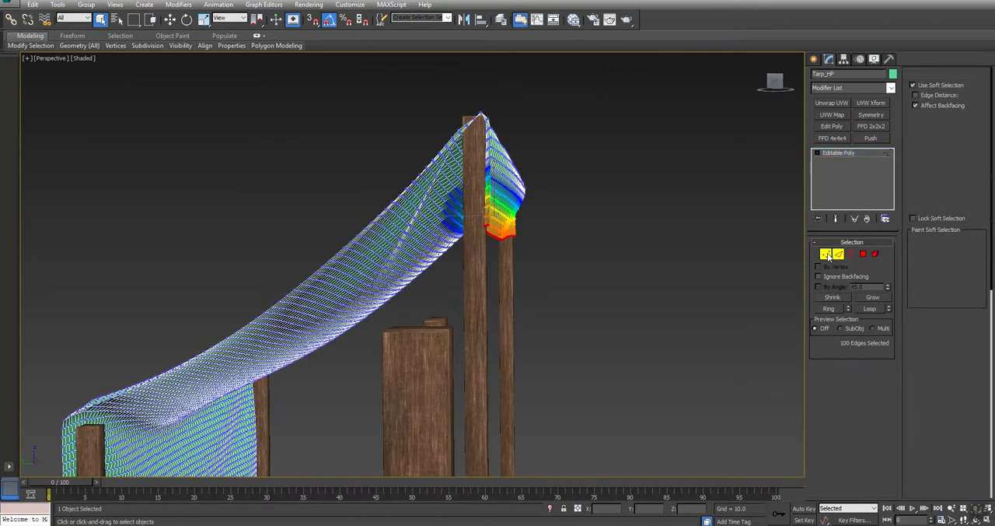
{"action": "scroll", "coordinate": [464, 239], "scroll_direction": "up", "scroll_amount": 3}
{"action": "middle_click_drag", "start_coordinate": [464, 239], "coordinate": [463, 261], "text": "alt"}
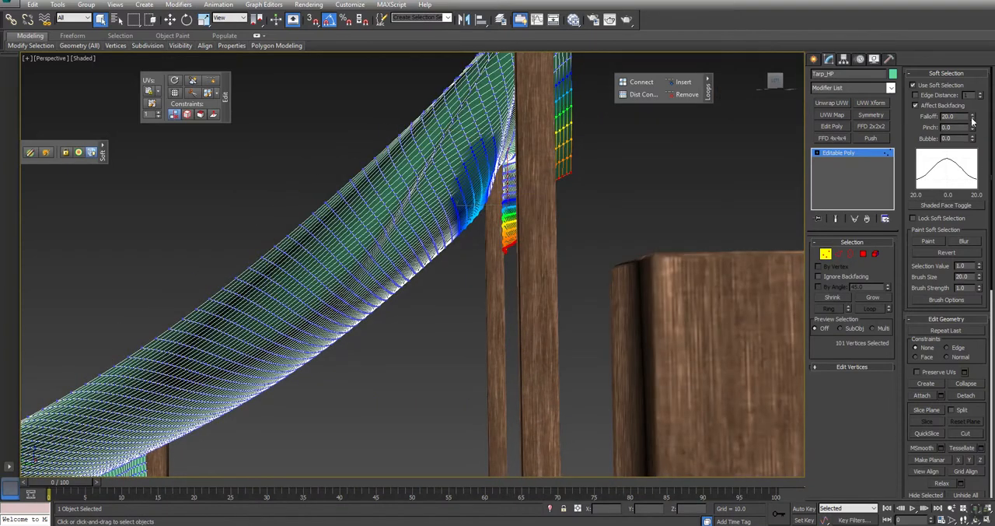
{"action": "left_click_drag", "start_coordinate": [971, 122], "coordinate": [971, 127]}
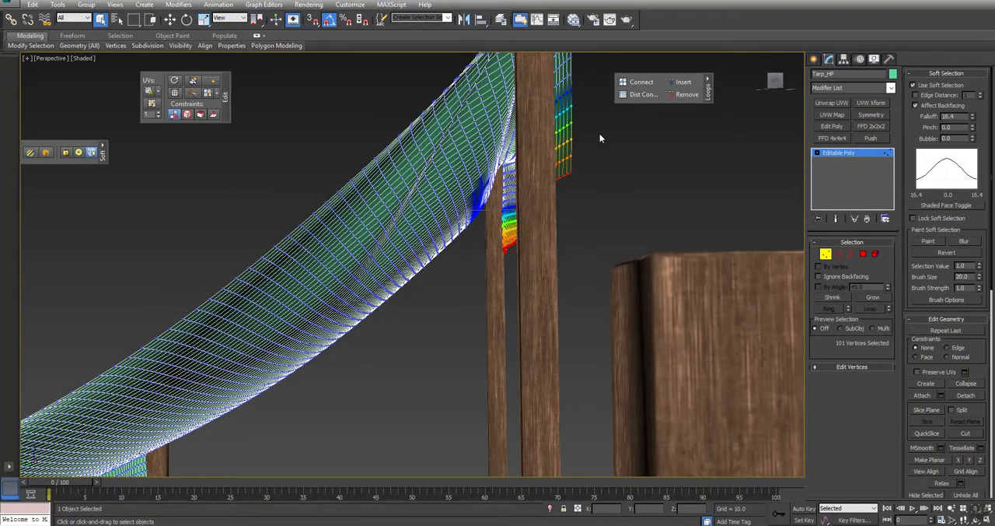
Step: Soft-select vertices of the front flap where the tall post pokes through and move the cloth clear of the post
{"action": "middle_click_drag", "start_coordinate": [558, 214], "coordinate": [517, 183], "text": "alt"}
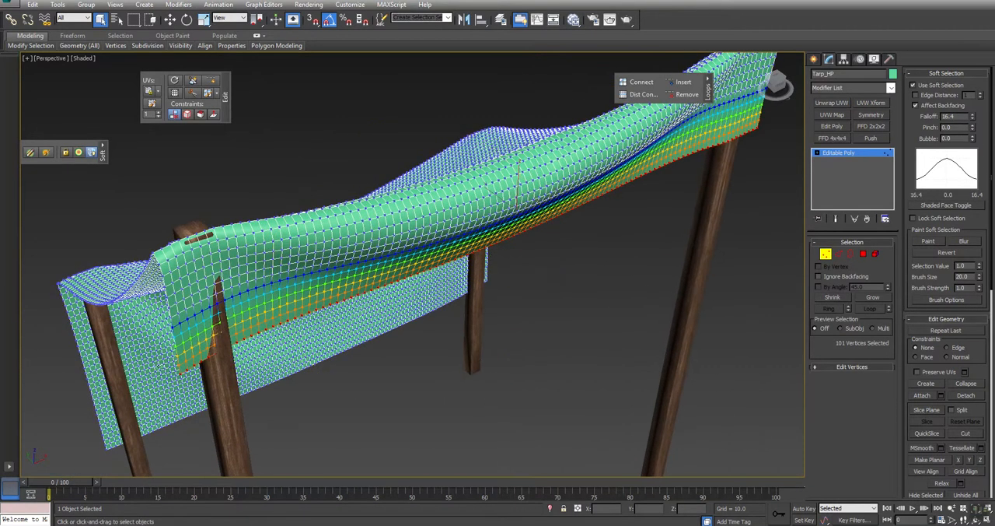
{"action": "left_click", "coordinate": [226, 348]}
{"action": "middle_click_drag", "start_coordinate": [270, 365], "coordinate": [345, 347], "text": "alt"}
{"action": "middle_click_drag", "start_coordinate": [542, 144], "coordinate": [481, 300]}
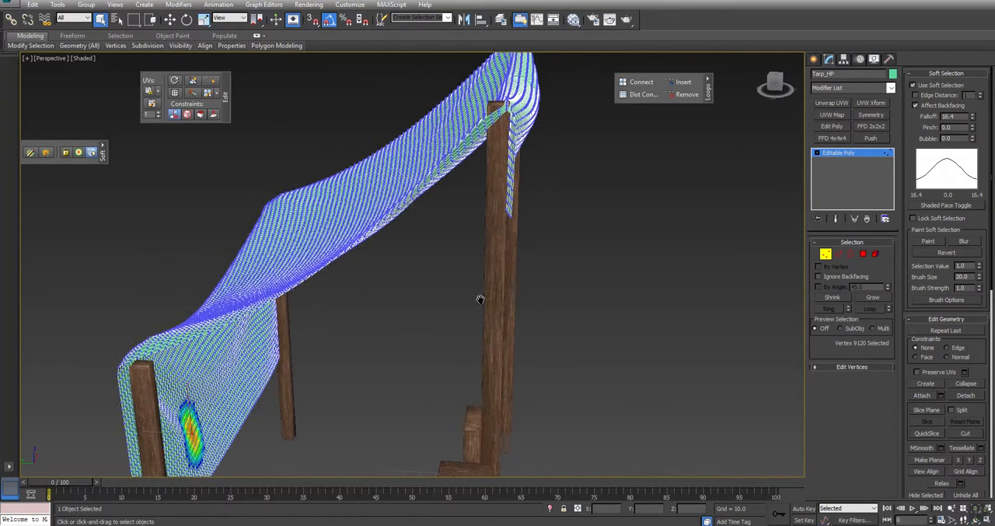
{"action": "left_click", "coordinate": [503, 209]}
{"action": "middle_click_drag", "start_coordinate": [503, 208], "coordinate": [397, 289], "text": "alt"}
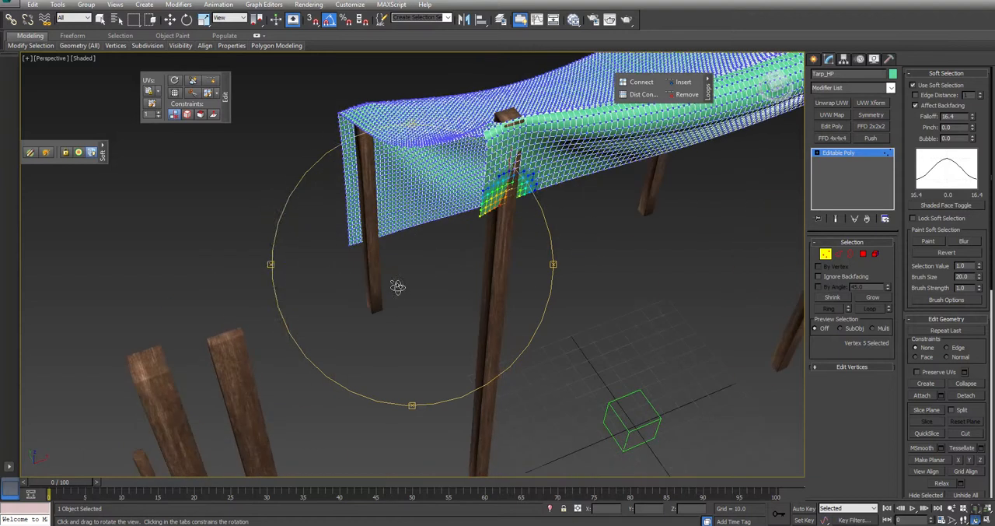
{"action": "scroll", "coordinate": [541, 208], "scroll_direction": "up", "scroll_amount": 5}
{"action": "key", "text": "F3"}
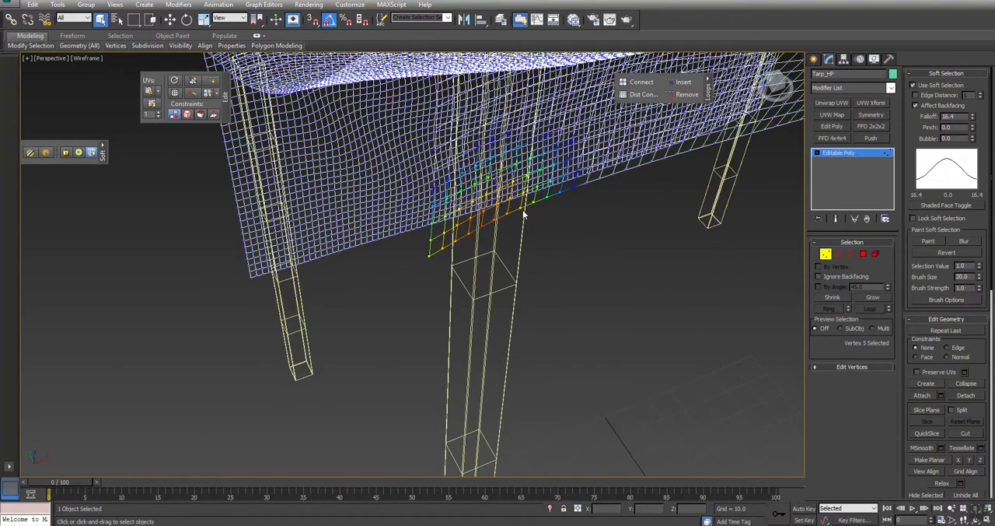
{"action": "scroll", "coordinate": [519, 207], "scroll_direction": "up", "scroll_amount": 3}
{"action": "key", "text": "F3"}
{"action": "middle_click_drag", "start_coordinate": [453, 270], "coordinate": [476, 246], "text": "alt"}
{"action": "key", "text": "w"}
{"action": "left_click_drag", "start_coordinate": [505, 169], "coordinate": [513, 178]}
{"action": "left_click_drag", "start_coordinate": [541, 127], "coordinate": [541, 97]}
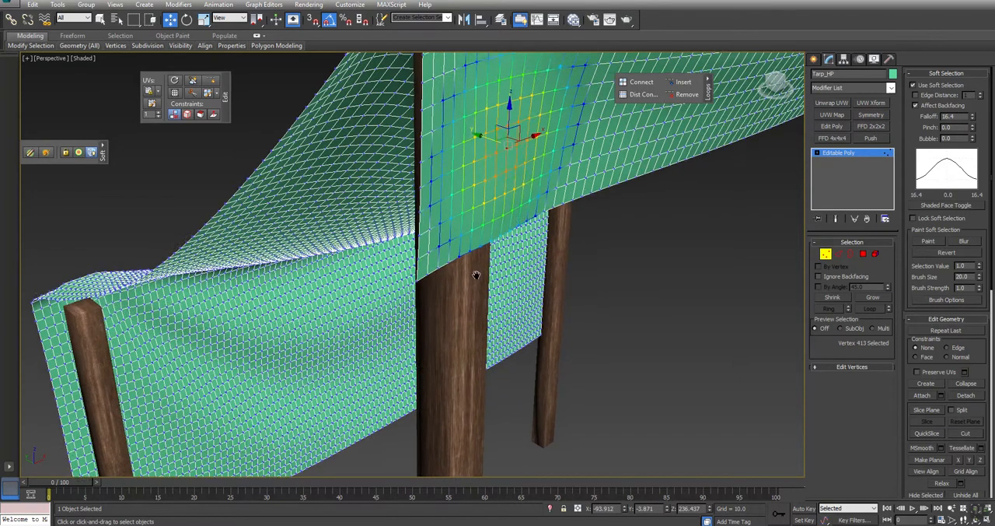
{"action": "middle_click_drag", "start_coordinate": [476, 275], "coordinate": [439, 350]}
{"action": "scroll", "coordinate": [436, 311], "scroll_direction": "down", "scroll_amount": 4}
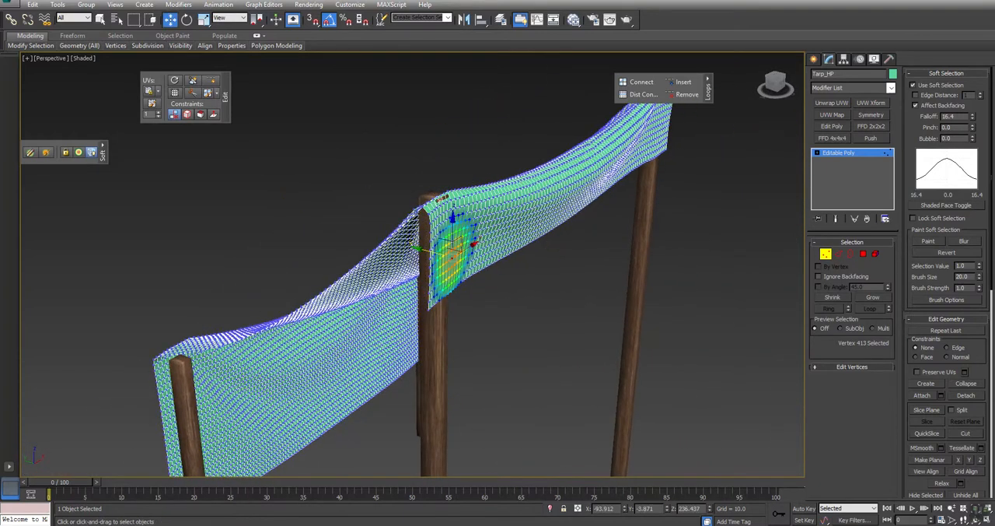
Step: Leave vertex editing, select the two tall front posts, and show edged faces in Perspective
{"action": "left_click", "coordinate": [827, 254]}
{"action": "left_click", "coordinate": [426, 224]}
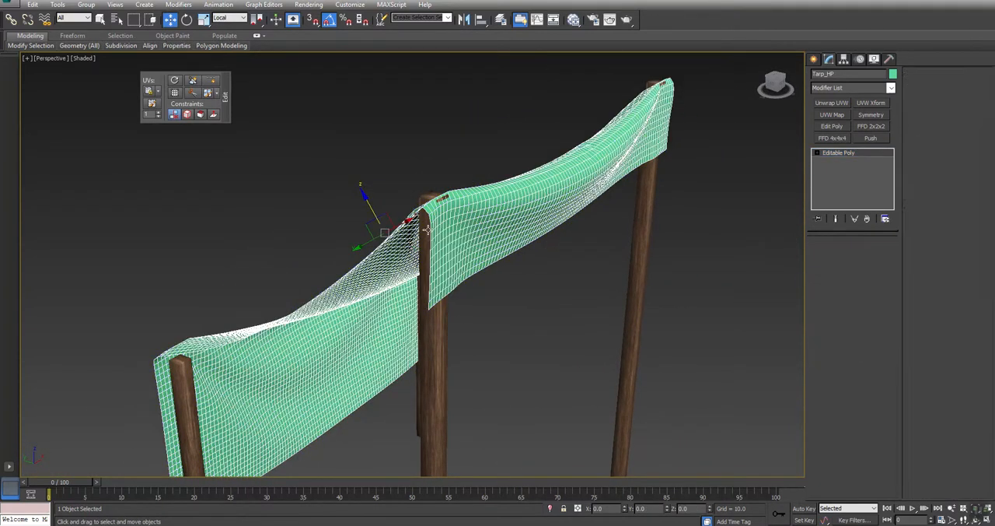
{"action": "left_click", "coordinate": [650, 217], "text": "ctrl"}
{"action": "middle_click_drag", "start_coordinate": [609, 309], "coordinate": [633, 180], "text": "alt"}
{"action": "left_click", "coordinate": [711, 192]}
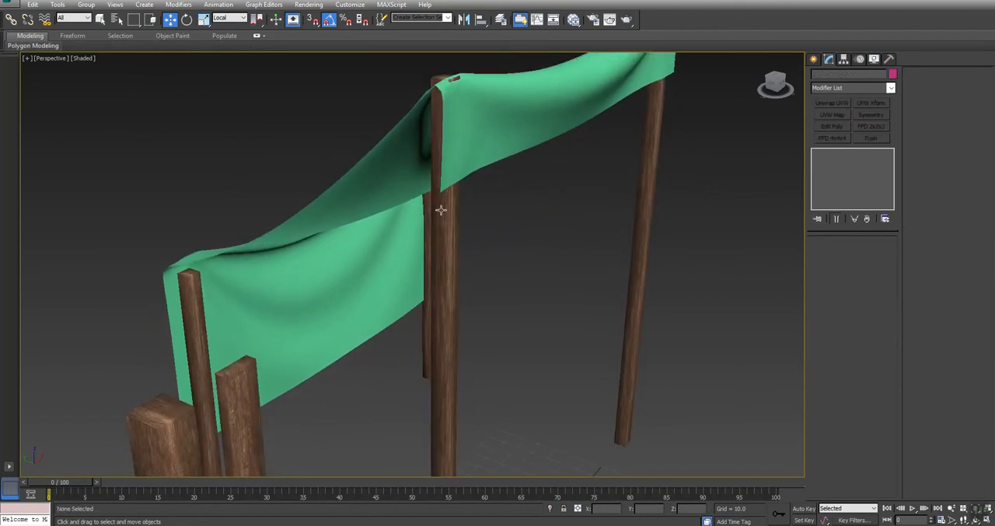
{"action": "left_click_drag", "start_coordinate": [715, 218], "coordinate": [593, 296]}
{"action": "left_click", "coordinate": [451, 363], "text": "ctrl"}
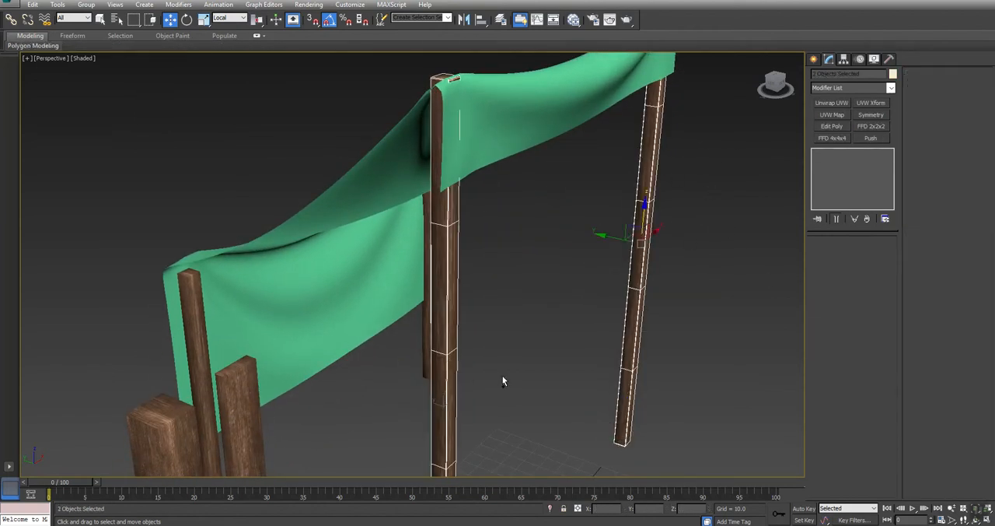
{"action": "middle_click_drag", "start_coordinate": [529, 357], "coordinate": [478, 344], "text": "alt"}
{"action": "key", "text": "F4"}
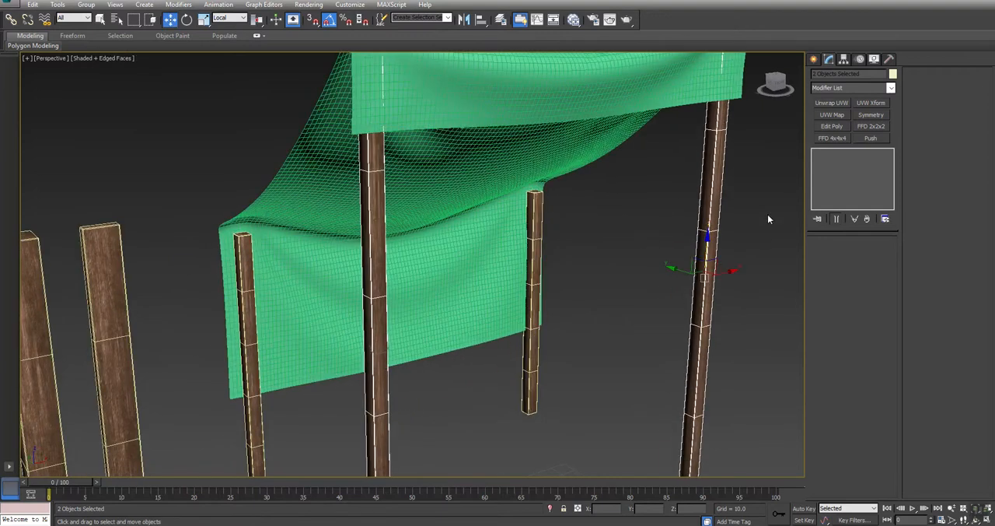
Step: Rotate posts about Z to vary their wood faces: W_Beam001 by -180, W_Beam004 by 90, and W_Beam003 by -90 degrees
{"action": "left_click", "coordinate": [716, 173]}
{"action": "middle_click_drag", "start_coordinate": [715, 173], "coordinate": [452, 152], "text": "alt"}
{"action": "key", "text": "e"}
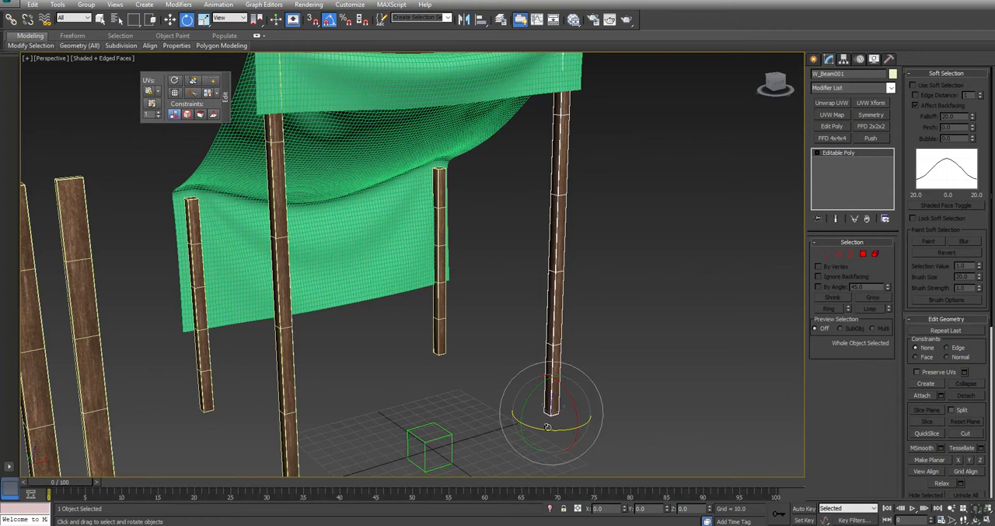
{"action": "left_click_drag", "start_coordinate": [542, 427], "coordinate": [605, 428]}
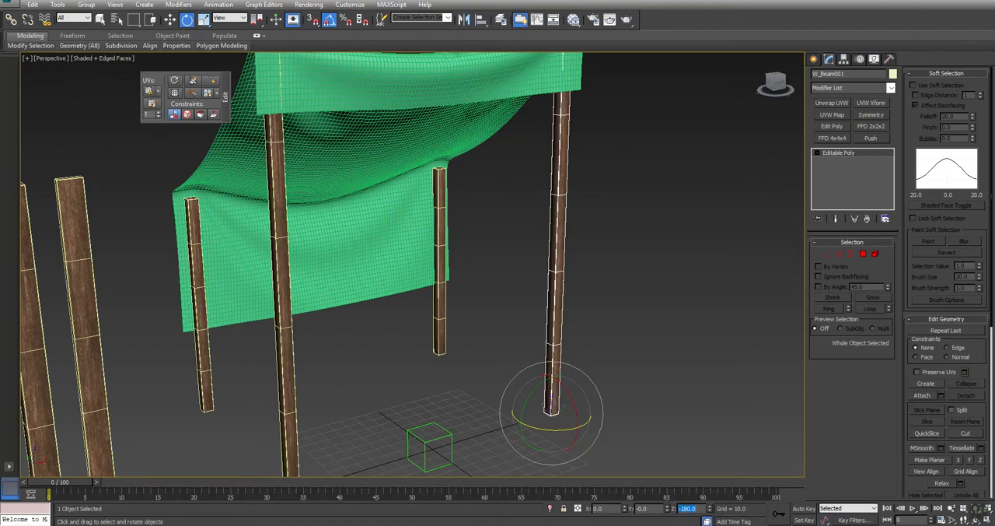
{"action": "left_click_drag", "start_coordinate": [468, 314], "coordinate": [417, 339]}
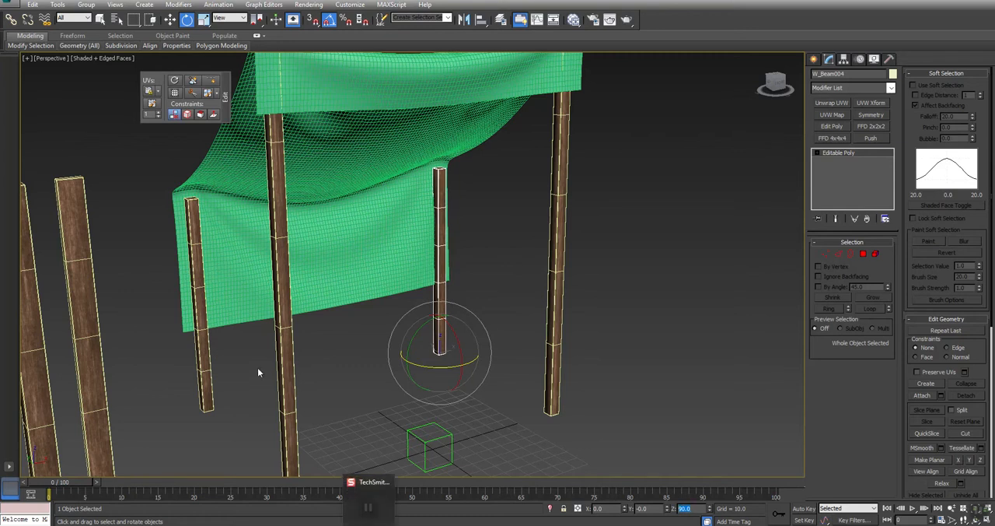
{"action": "left_click", "coordinate": [201, 384]}
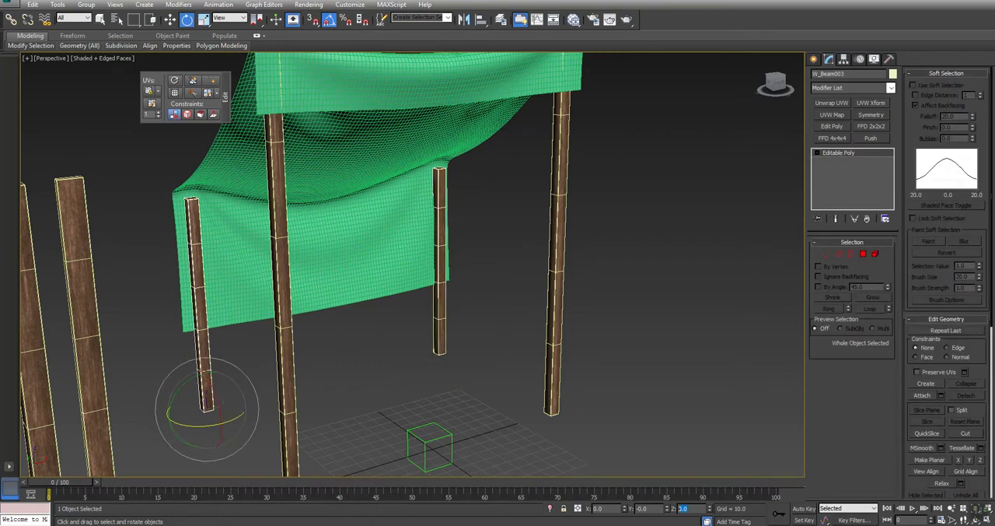
{"action": "type", "text": "-90"}
{"action": "key", "text": "Return"}
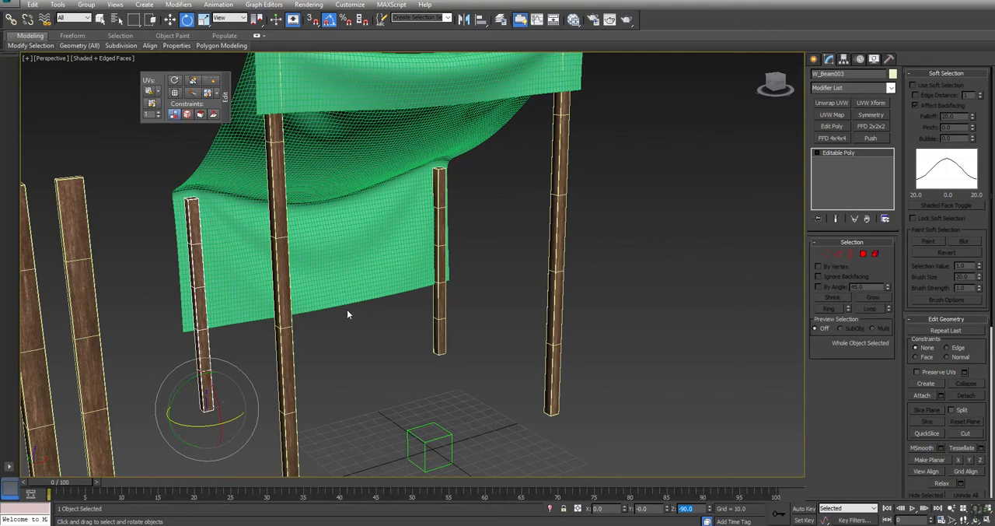
Step: Apply one shared FFD 2x2x2 modifier to the two tall front posts
{"action": "left_click", "coordinate": [609, 238]}
{"action": "left_click", "coordinate": [555, 327]}
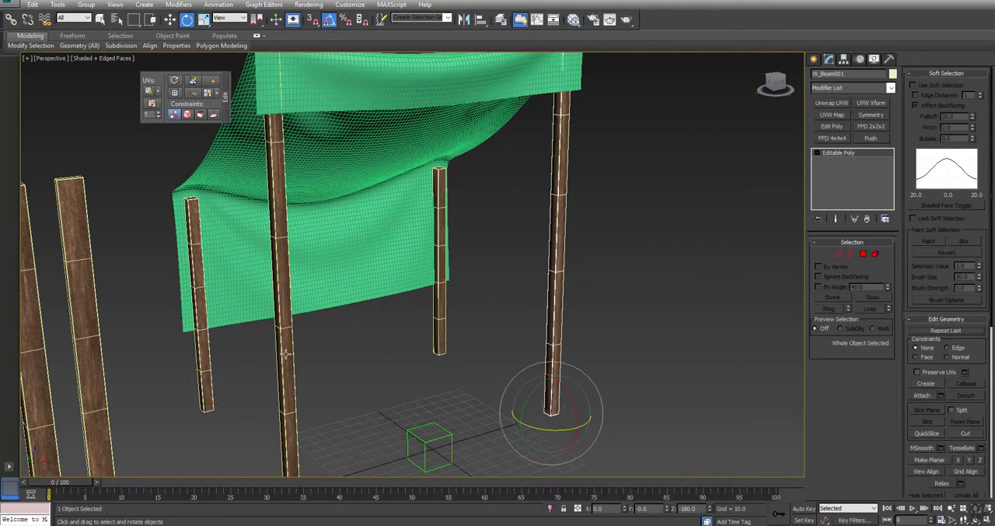
{"action": "left_click", "coordinate": [285, 353], "text": "ctrl"}
{"action": "left_click", "coordinate": [871, 126]}
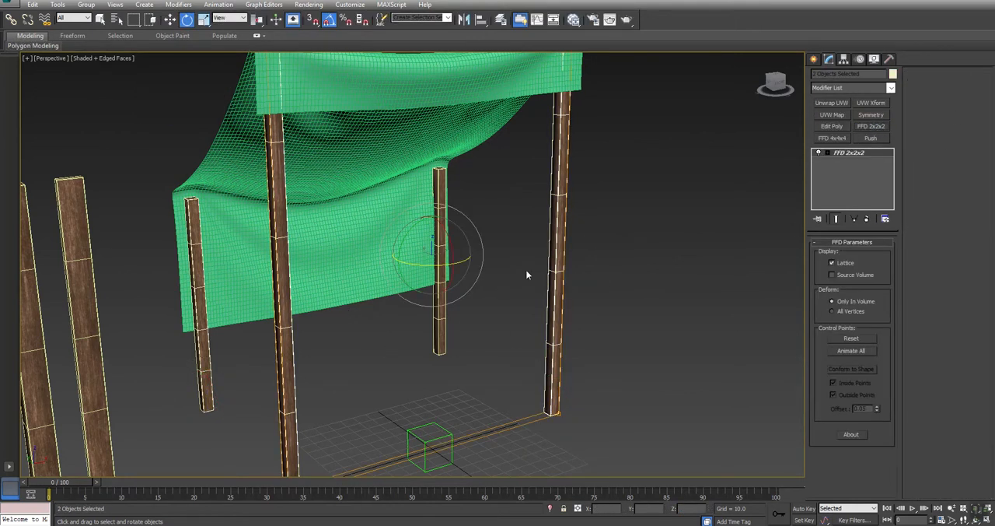
Step: Move the top FFD control points of the front posts in the Left view to fit their tops under the tarp's peak
{"action": "key", "text": "alt+w"}
{"action": "key", "text": "alt+w"}
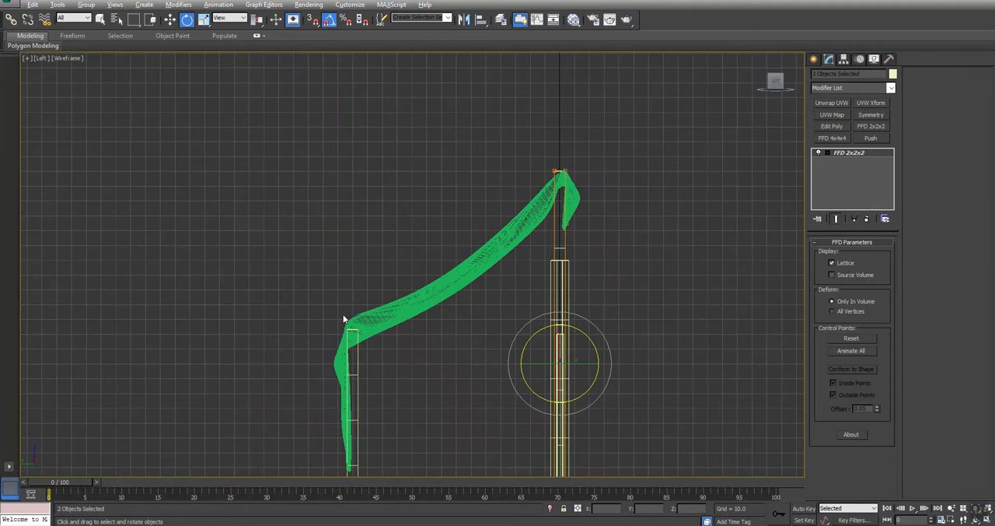
{"action": "scroll", "coordinate": [566, 167], "scroll_direction": "up", "scroll_amount": 5}
{"action": "key", "text": "1"}
{"action": "left_click_drag", "start_coordinate": [545, 153], "coordinate": [494, 249]}
{"action": "key", "text": "w"}
{"action": "left_click_drag", "start_coordinate": [527, 152], "coordinate": [560, 197]}
{"action": "left_click_drag", "start_coordinate": [584, 168], "coordinate": [579, 171]}
{"action": "key", "text": "alt+w"}
{"action": "middle_click_drag", "start_coordinate": [642, 318], "coordinate": [643, 340]}
{"action": "key", "text": "alt+w"}
Step: Convert the two deformed front posts to Editable Poly, hide the edged faces, and clear the selection
{"action": "key", "text": "ctrl+r"}
{"action": "left_click_drag", "start_coordinate": [391, 275], "coordinate": [271, 290]}
{"action": "left_click_drag", "start_coordinate": [336, 252], "coordinate": [454, 260]}
{"action": "right_click", "coordinate": [453, 263]}
{"action": "right_click", "coordinate": [339, 286]}
{"action": "mouse_move", "coordinate": [360, 383]}
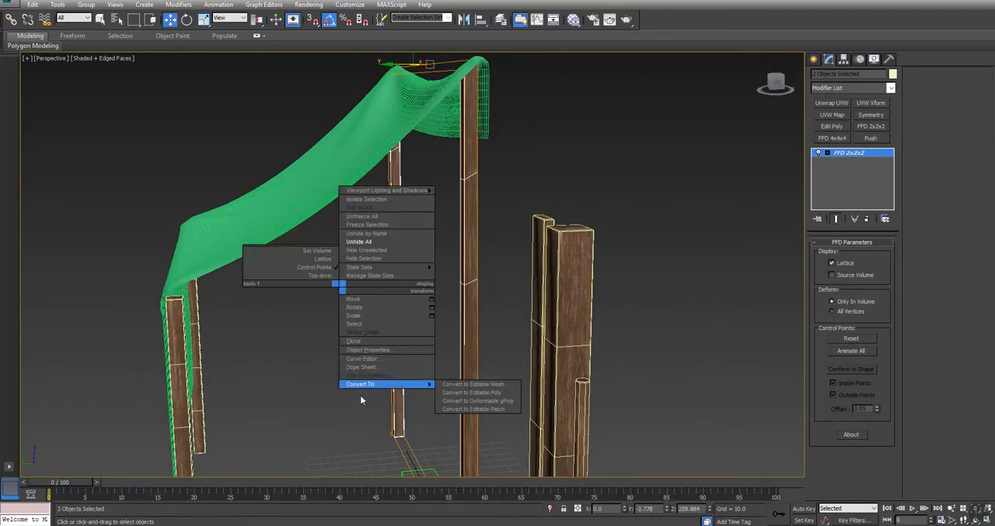
{"action": "left_click", "coordinate": [475, 394]}
{"action": "key", "text": "F4"}
{"action": "left_click", "coordinate": [336, 364]}
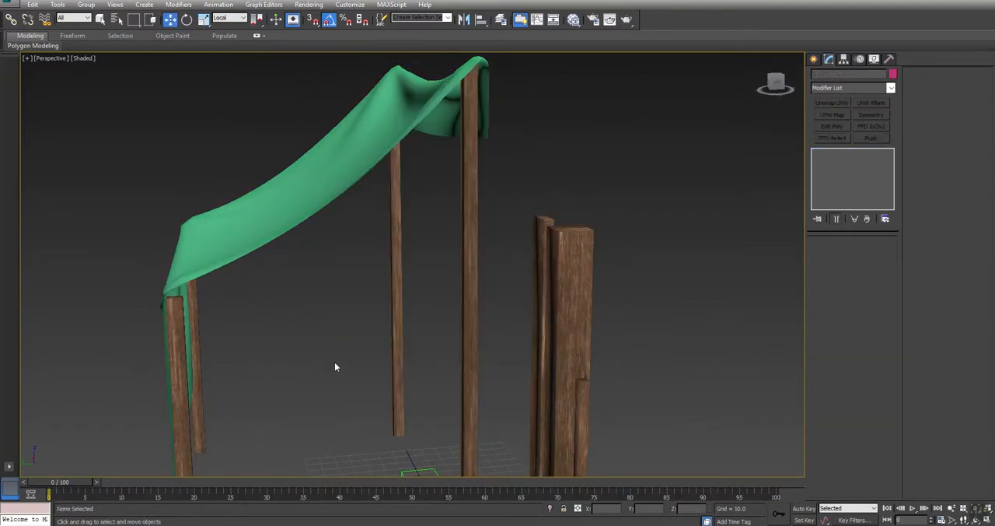
Step: Apply one shared FFD 2x2x2 modifier to the two short rear posts
{"action": "middle_click_drag", "start_coordinate": [163, 368], "coordinate": [243, 263]}
{"action": "left_click", "coordinate": [253, 220]}
{"action": "middle_click_drag", "start_coordinate": [307, 240], "coordinate": [407, 171], "text": "alt"}
{"action": "left_click", "coordinate": [366, 185], "text": "ctrl"}
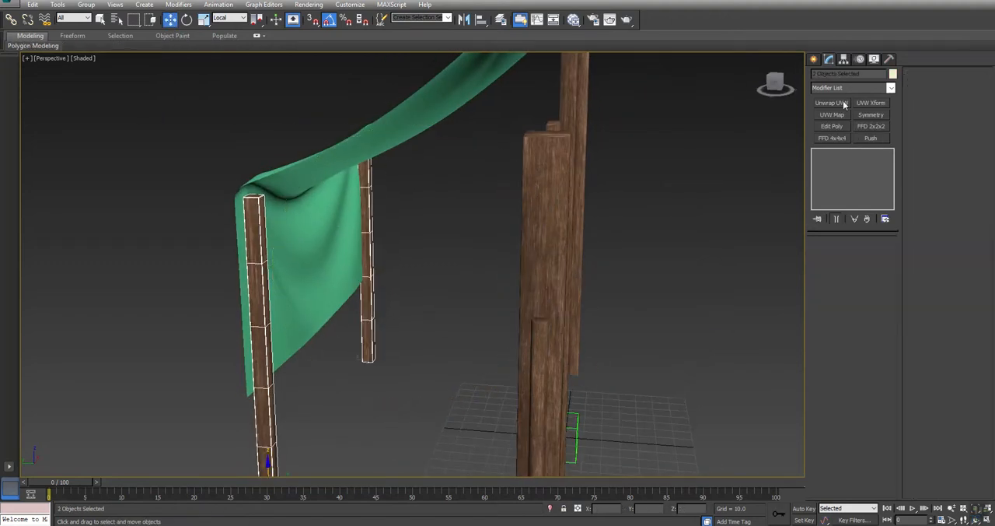
{"action": "left_click", "coordinate": [869, 126]}
Step: Move the rear posts' top FFD control points to fit the post tops beneath the tarp's rear fold
{"action": "key", "text": "alt+w"}
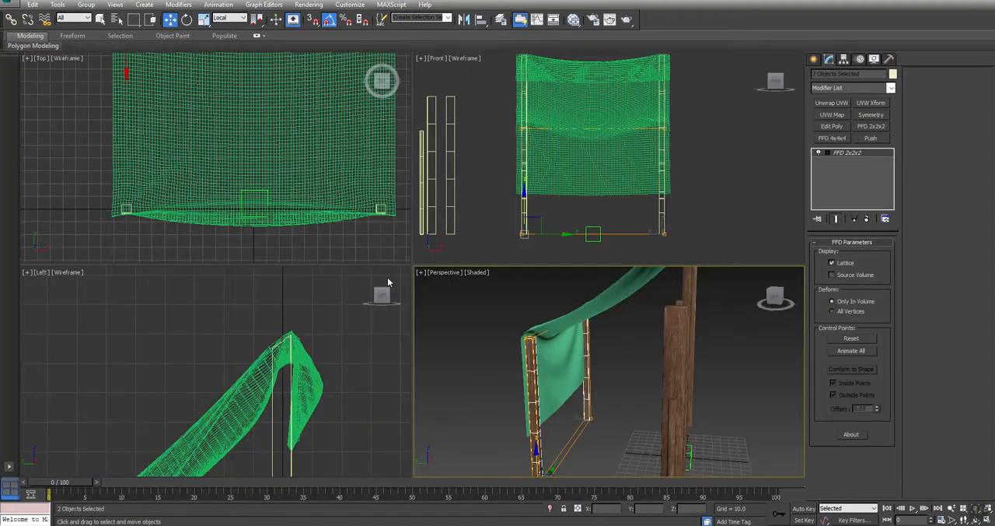
{"action": "key", "text": "1"}
{"action": "left_click_drag", "start_coordinate": [493, 288], "coordinate": [647, 364]}
{"action": "scroll", "coordinate": [562, 313], "scroll_direction": "up", "scroll_amount": 4}
{"action": "left_click_drag", "start_coordinate": [568, 298], "coordinate": [561, 269]}
{"action": "middle_click_drag", "start_coordinate": [252, 339], "coordinate": [303, 305]}
{"action": "scroll", "coordinate": [303, 307], "scroll_direction": "down", "scroll_amount": 4}
{"action": "middle_click_drag", "start_coordinate": [233, 435], "coordinate": [316, 354]}
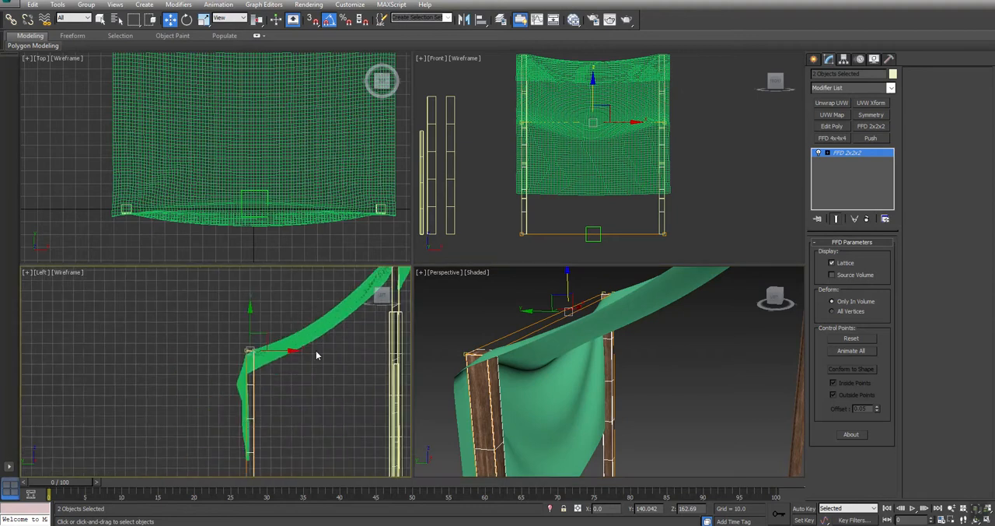
{"action": "scroll", "coordinate": [238, 328], "scroll_direction": "up", "scroll_amount": 4}
{"action": "left_click_drag", "start_coordinate": [220, 355], "coordinate": [235, 421]}
{"action": "scroll", "coordinate": [264, 385], "scroll_direction": "up", "scroll_amount": 3}
Step: Convert the two deformed rear posts to Editable Poly and clear the selection
{"action": "right_click", "coordinate": [505, 379]}
{"action": "key", "text": "alt+w"}
{"action": "middle_click_drag", "start_coordinate": [275, 282], "coordinate": [316, 292], "text": "alt"}
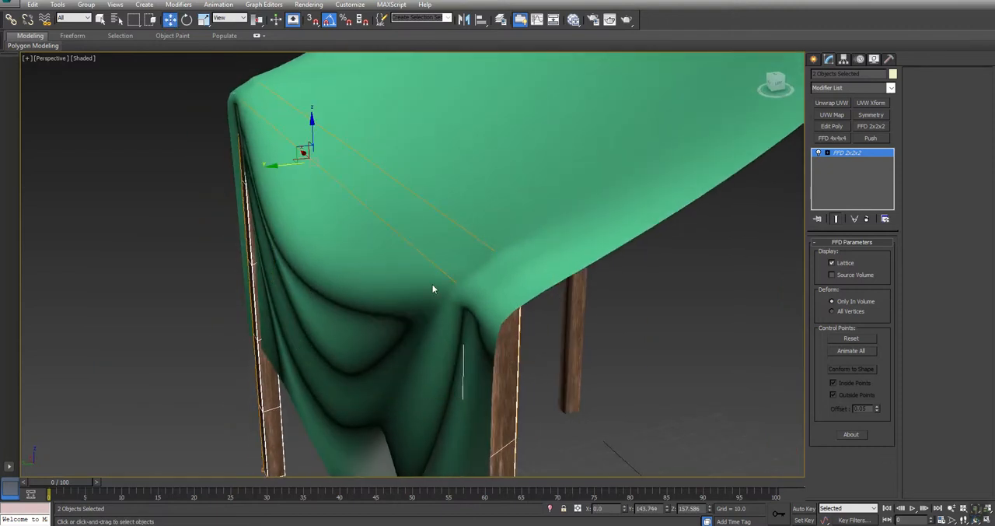
{"action": "scroll", "coordinate": [315, 292], "scroll_direction": "down", "scroll_amount": 3}
{"action": "right_click", "coordinate": [556, 350]}
{"action": "mouse_move", "coordinate": [595, 443]}
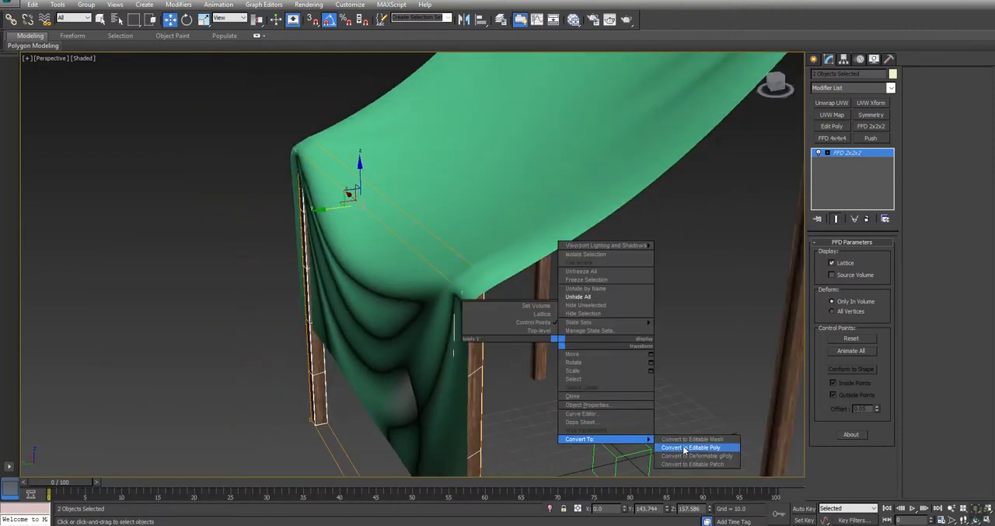
{"action": "left_click", "coordinate": [684, 452]}
{"action": "middle_click_drag", "start_coordinate": [460, 385], "coordinate": [470, 355]}
{"action": "left_click", "coordinate": [568, 322]}
Step: Select the lower corner vertex of the tarp's rear flap near the short post and set the soft selection falloff to 100
{"action": "left_click", "coordinate": [425, 181]}
{"action": "middle_click_drag", "start_coordinate": [342, 311], "coordinate": [425, 312], "text": "alt"}
{"action": "key", "text": "w"}
{"action": "left_click", "coordinate": [825, 254]}
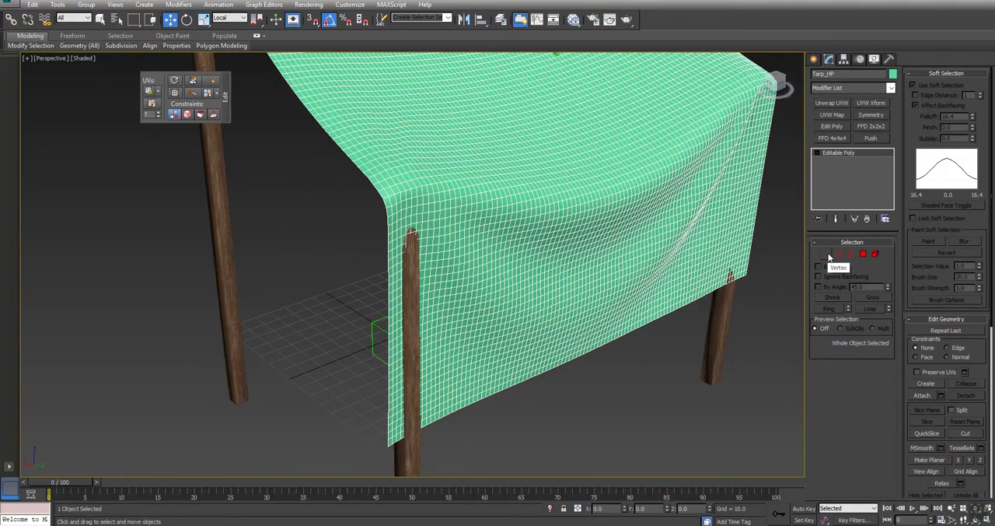
{"action": "left_click", "coordinate": [385, 447]}
{"action": "mouse_move", "coordinate": [973, 119]}
{"action": "left_mouse_down"}
{"action": "mouse_move", "coordinate": [972, 62]}
{"action": "mouse_move", "coordinate": [949, 220]}
{"action": "mouse_move", "coordinate": [962, 116]}
{"action": "left_mouse_up"}
{"action": "left_click", "coordinate": [947, 116]}
{"action": "type", "text": "100"}
{"action": "key", "text": "Return"}
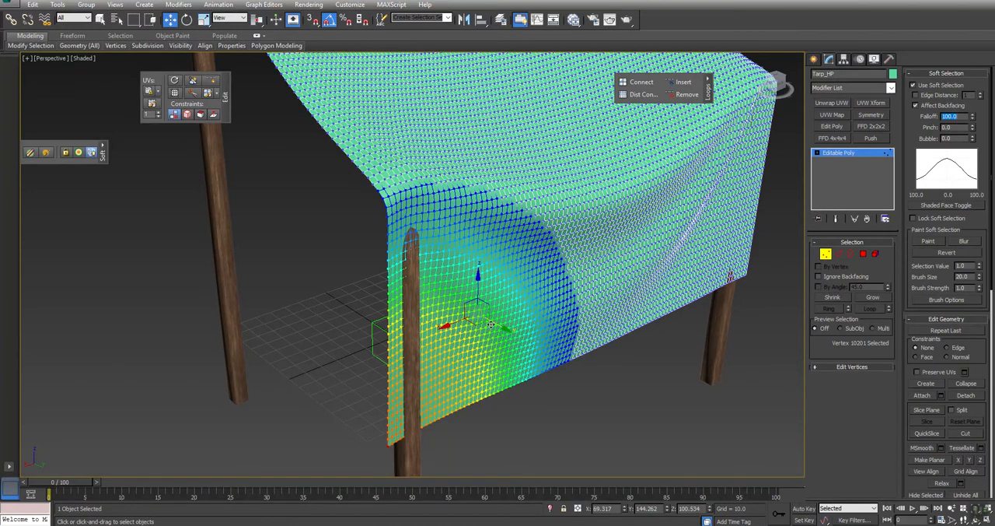
Step: Pull the tarp's rear flap outward over the near short post at the corner, and at mid-height with a soft selection falloff of 50
{"action": "left_click_drag", "start_coordinate": [493, 324], "coordinate": [496, 330]}
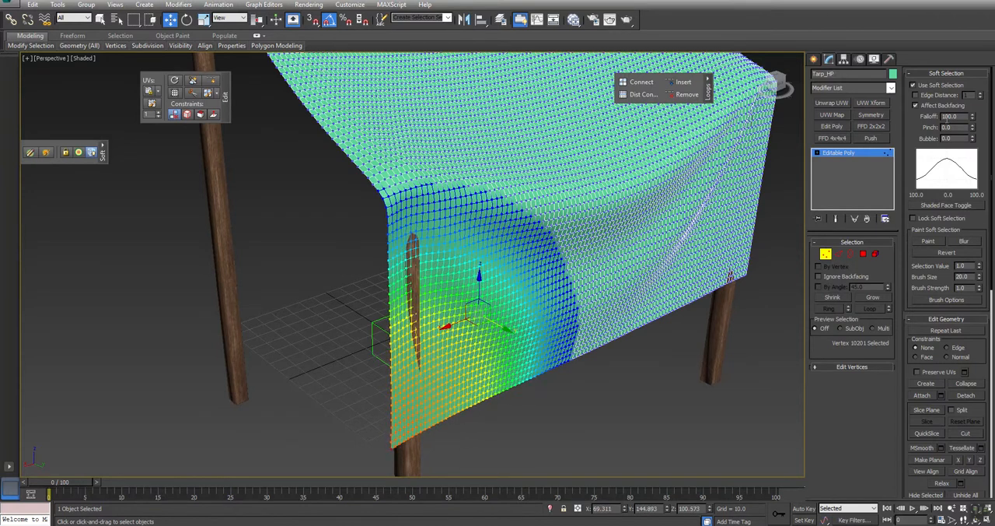
{"action": "type", "text": "50"}
{"action": "key", "text": "Return"}
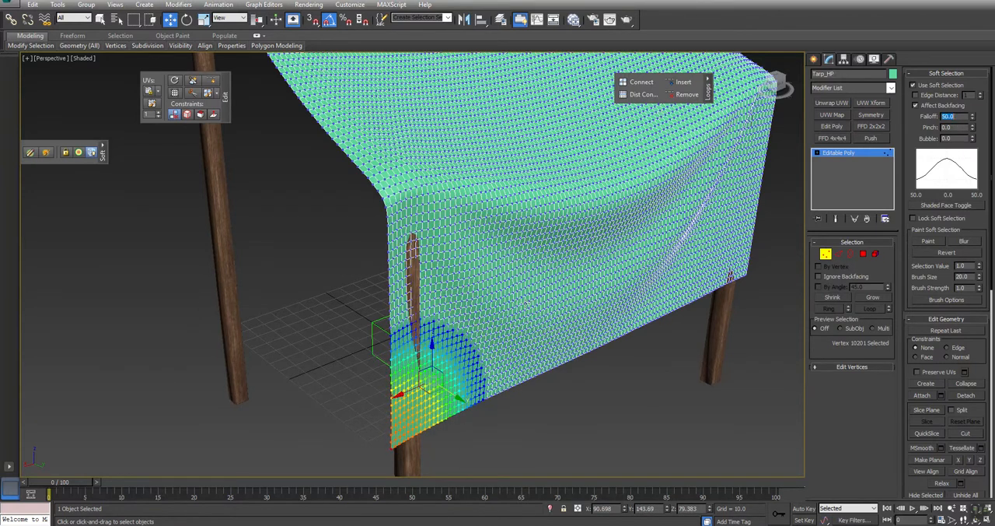
{"action": "left_click", "coordinate": [418, 294]}
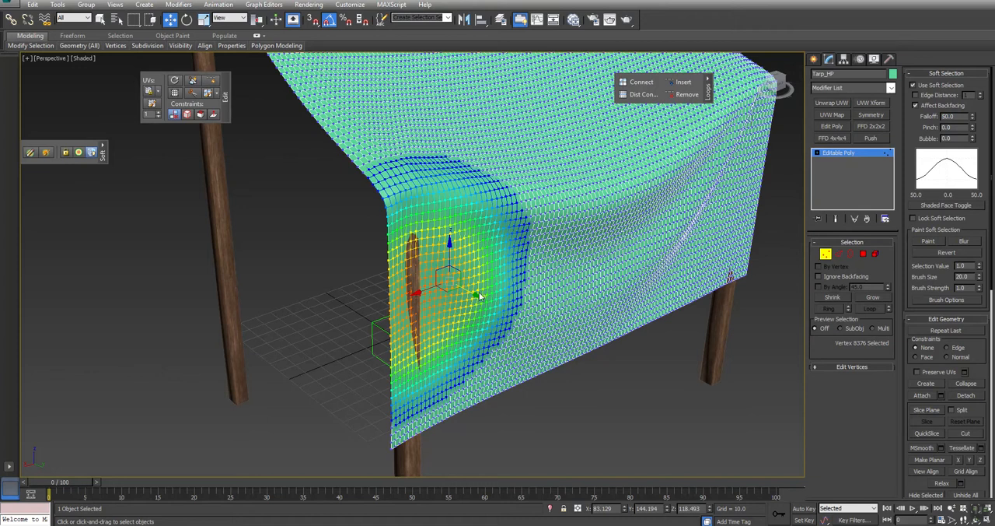
{"action": "left_click_drag", "start_coordinate": [472, 292], "coordinate": [475, 296]}
{"action": "left_click", "coordinate": [746, 306]}
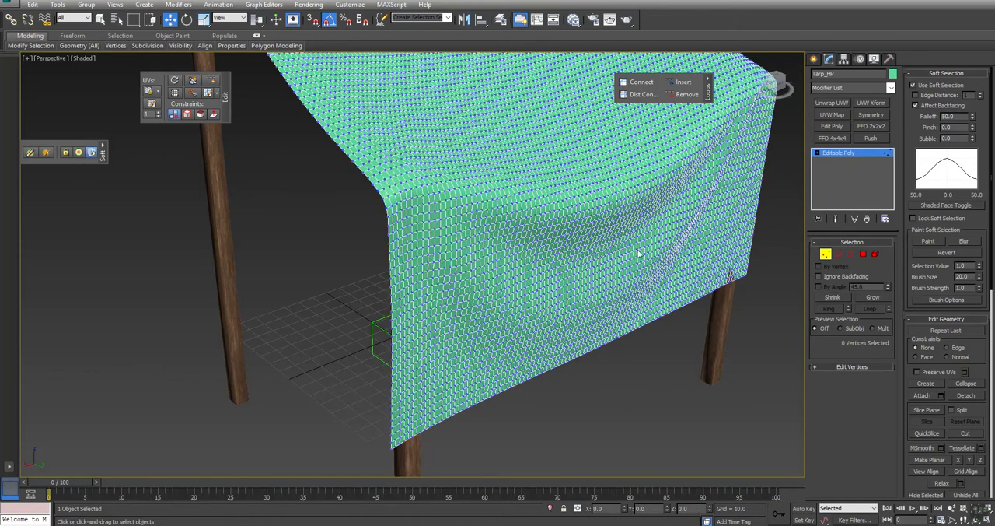
Step: Pull the rear flap's lower area outward over the far short post with soft selection and clear the selection
{"action": "middle_click_drag", "start_coordinate": [745, 306], "coordinate": [711, 299]}
{"action": "left_click", "coordinate": [701, 277]}
{"action": "left_click_drag", "start_coordinate": [717, 259], "coordinate": [722, 261]}
{"action": "left_click", "coordinate": [573, 382]}
Step: Leave vertex editing and clone Tarp_HP as a copy named Tarp_LP
{"action": "scroll", "coordinate": [570, 319], "scroll_direction": "down", "scroll_amount": 4}
{"action": "middle_click_drag", "start_coordinate": [540, 213], "coordinate": [632, 254]}
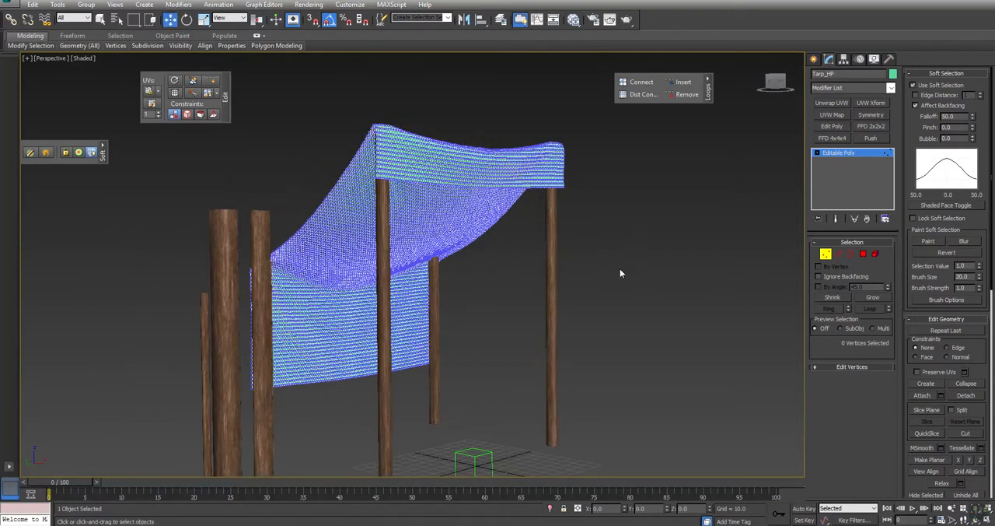
{"action": "right_click", "coordinate": [626, 253]}
{"action": "left_click", "coordinate": [591, 250]}
{"action": "middle_click_drag", "start_coordinate": [516, 269], "coordinate": [482, 288], "text": "alt"}
{"action": "key", "text": "w"}
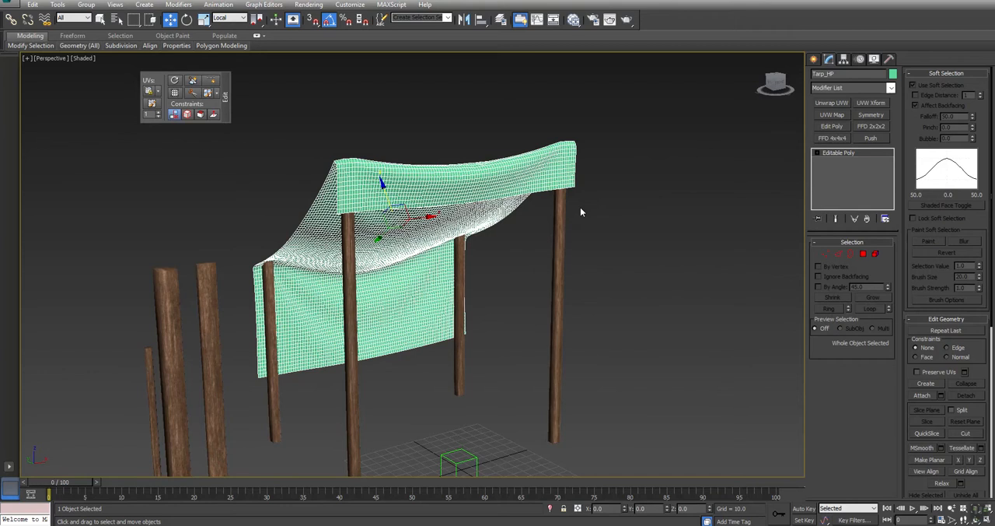
{"action": "key", "text": "ctrl+v"}
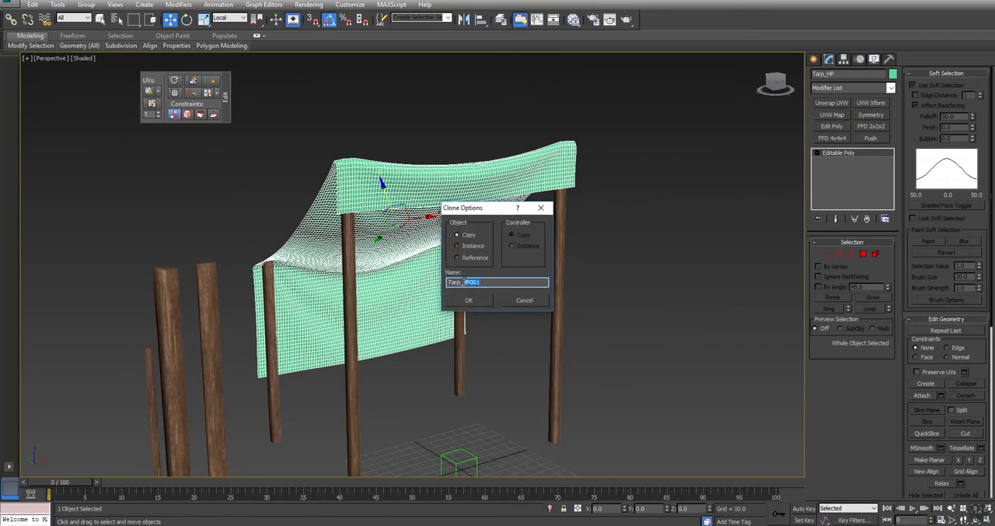
{"action": "type", "text": "LP"}
{"action": "key", "text": "Return"}
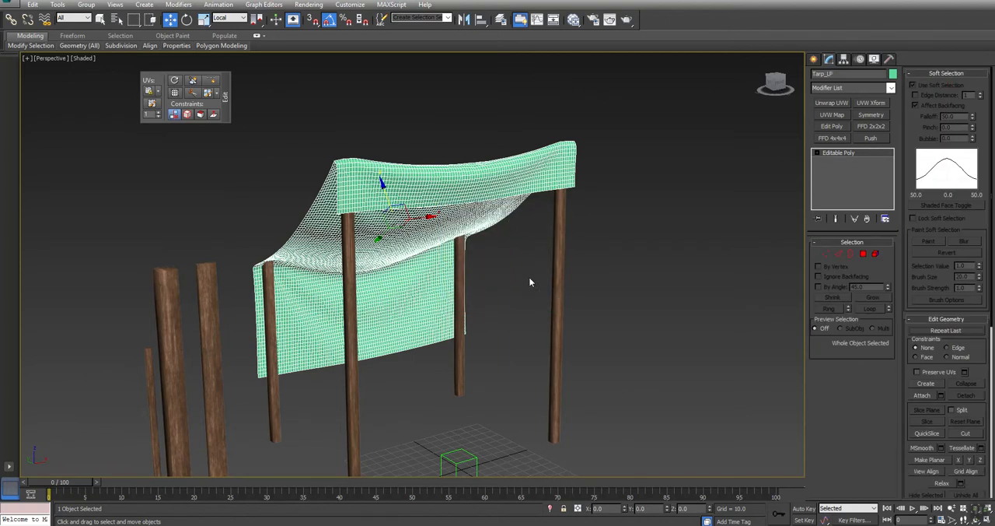
Step: Isolate Tarp_LP so only the copied tarp is displayed
{"action": "right_click", "coordinate": [526, 273]}
{"action": "left_click", "coordinate": [549, 233]}
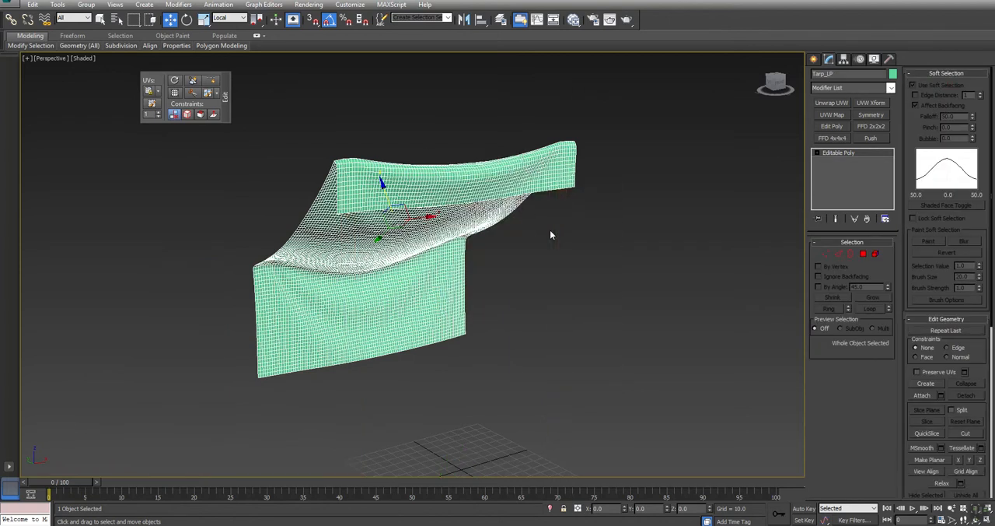
{"action": "middle_click_drag", "start_coordinate": [556, 259], "coordinate": [533, 228], "text": "alt"}
{"action": "key", "text": "w"}
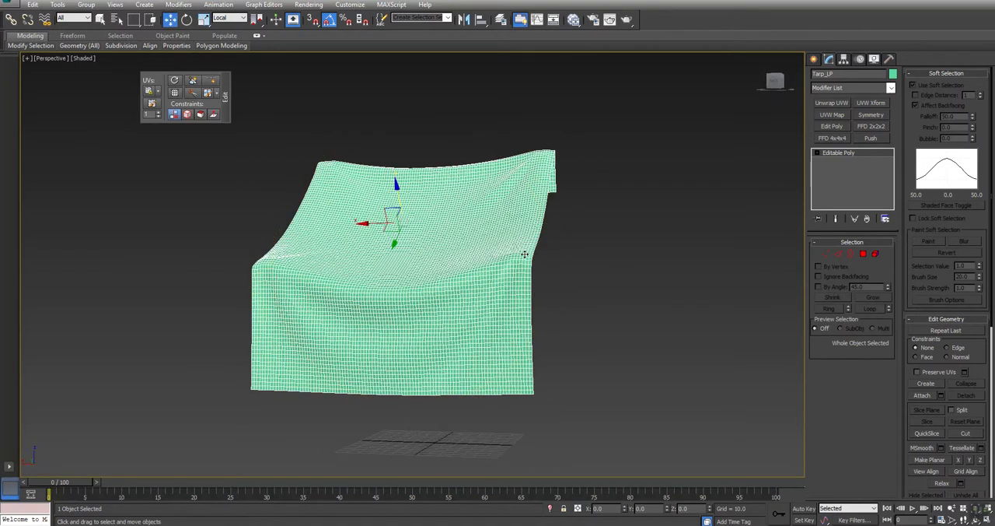
{"action": "mouse_move", "coordinate": [577, 277]}
{"action": "middle_mouse_down", "text": "alt"}
{"action": "mouse_move", "coordinate": [402, 324]}
{"action": "mouse_move", "coordinate": [320, 312]}
{"action": "mouse_move", "coordinate": [407, 289]}
{"action": "mouse_move", "coordinate": [309, 313]}
{"action": "mouse_move", "coordinate": [233, 311]}
{"action": "middle_mouse_up", "text": "alt"}
{"action": "key", "text": "w"}
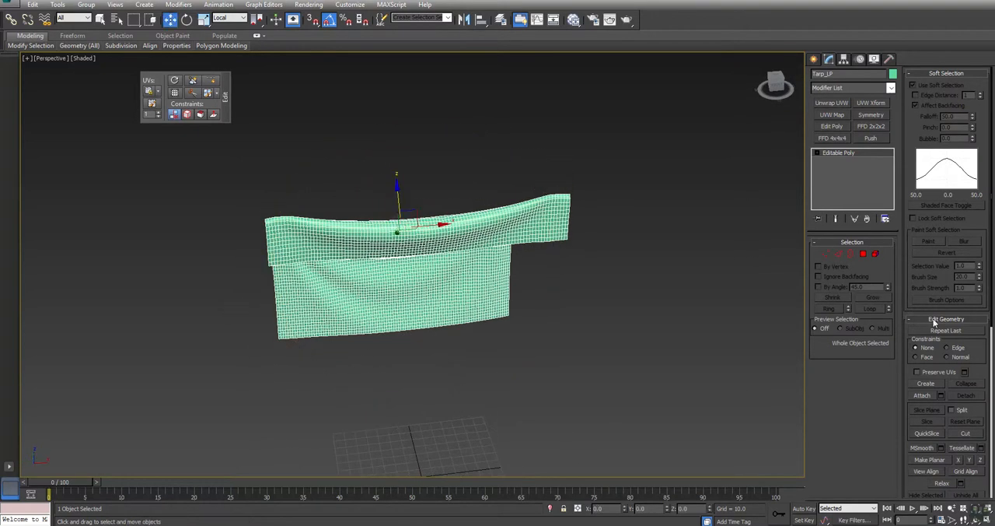
Step: Start editing Tarp_LP's edges, turn off soft selection and clear the edge selection
{"action": "left_click", "coordinate": [838, 255]}
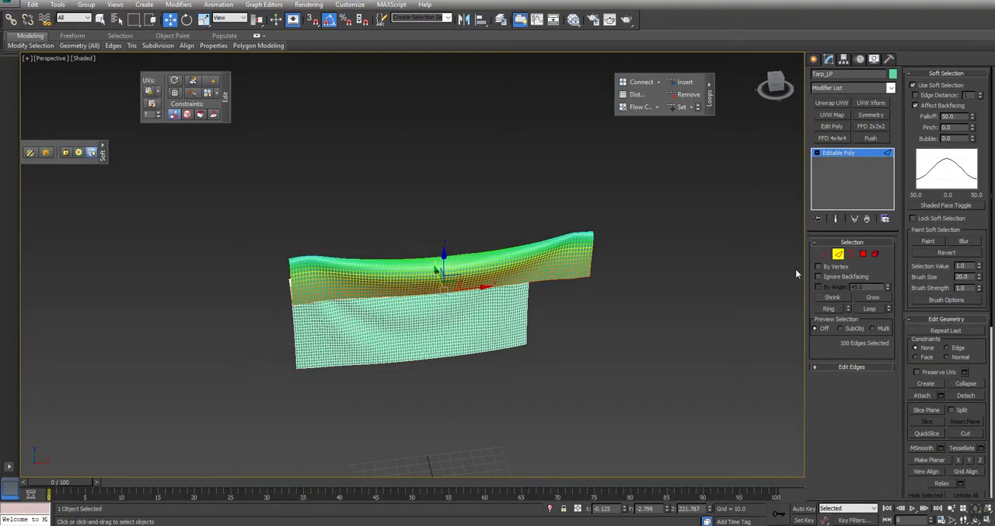
{"action": "left_click", "coordinate": [925, 87]}
{"action": "left_click", "coordinate": [601, 282]}
Step: Select alternate vertical edges along the front flap's lower border with Dot Ring and remove their edge loops
{"action": "scroll", "coordinate": [601, 282], "scroll_direction": "up", "scroll_amount": 8}
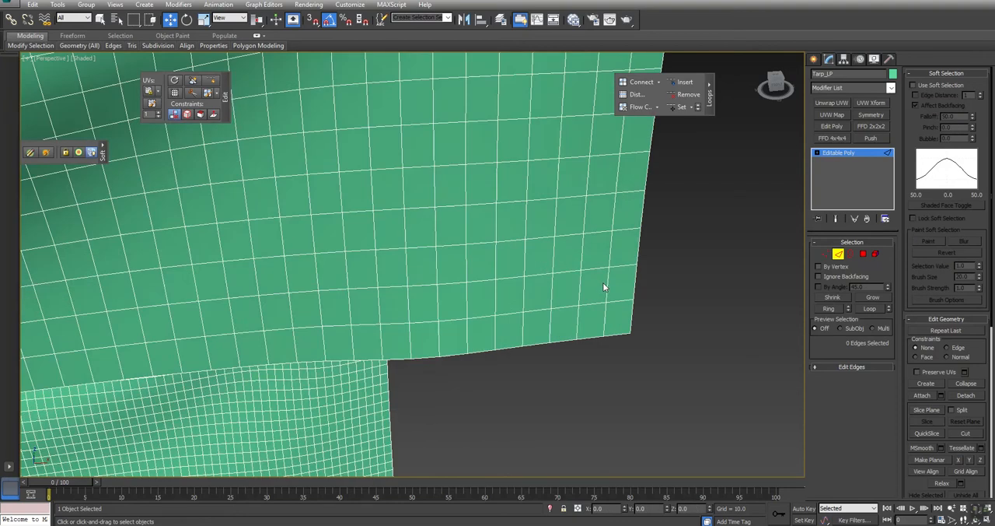
{"action": "left_click", "coordinate": [605, 323]}
{"action": "left_click", "coordinate": [32, 6]}
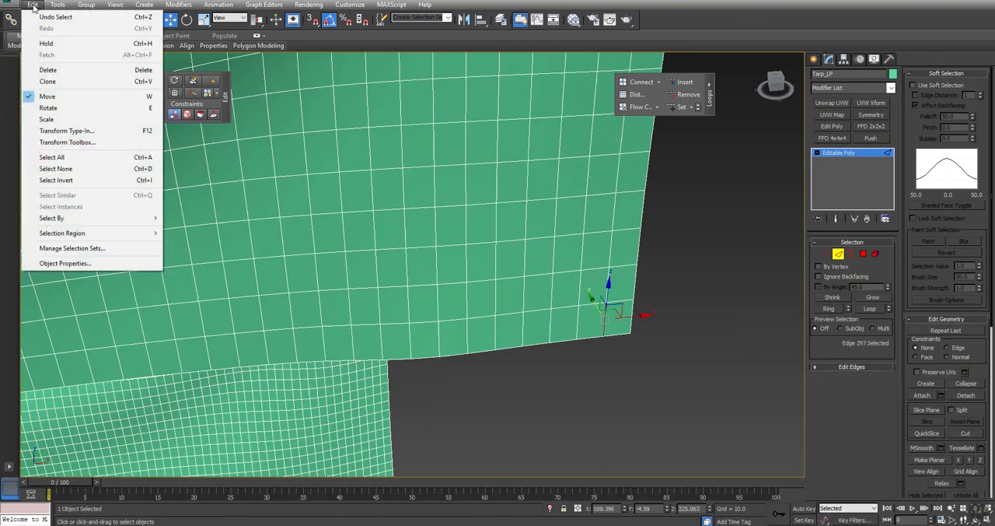
{"action": "left_click", "coordinate": [38, 49]}
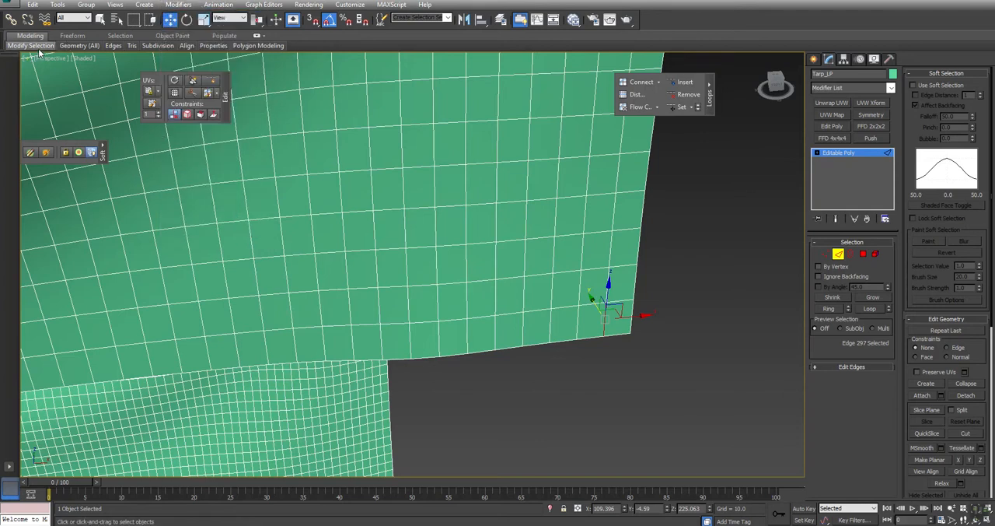
{"action": "left_click", "coordinate": [68, 123]}
{"action": "scroll", "coordinate": [376, 230], "scroll_direction": "down", "scroll_amount": 6}
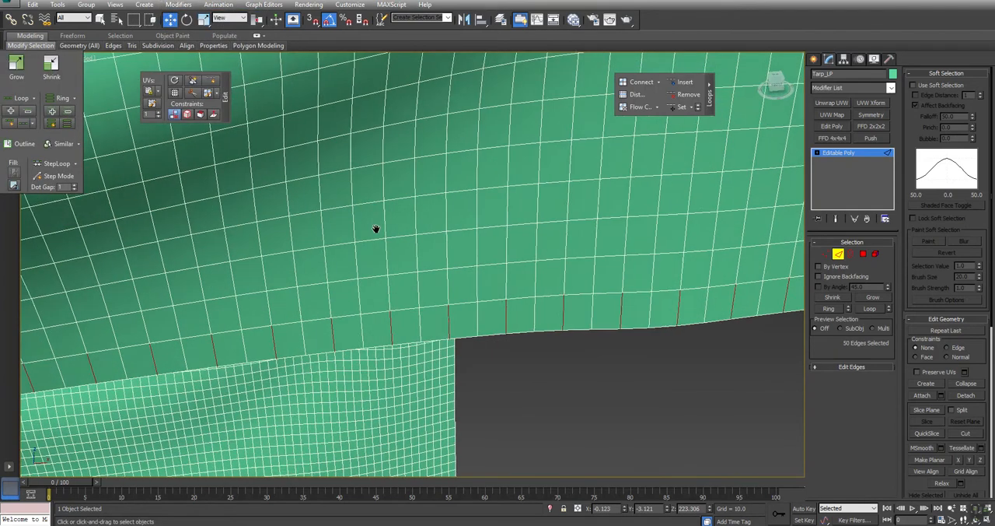
{"action": "middle_click_drag", "start_coordinate": [85, 295], "coordinate": [208, 303]}
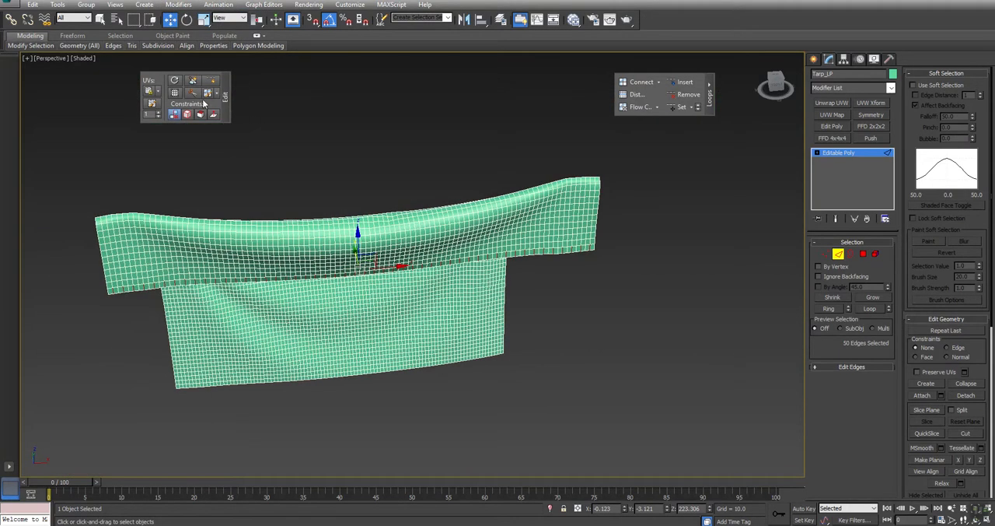
{"action": "left_click", "coordinate": [685, 95]}
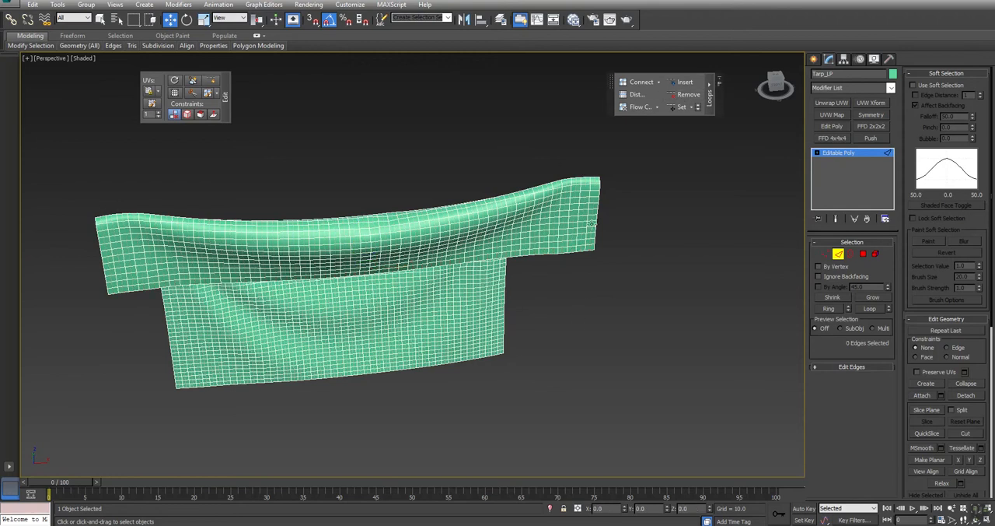
Step: Select alternate horizontal edges down the tarp's side column with Dot Ring and remove their edge loops
{"action": "left_click", "coordinate": [582, 245]}
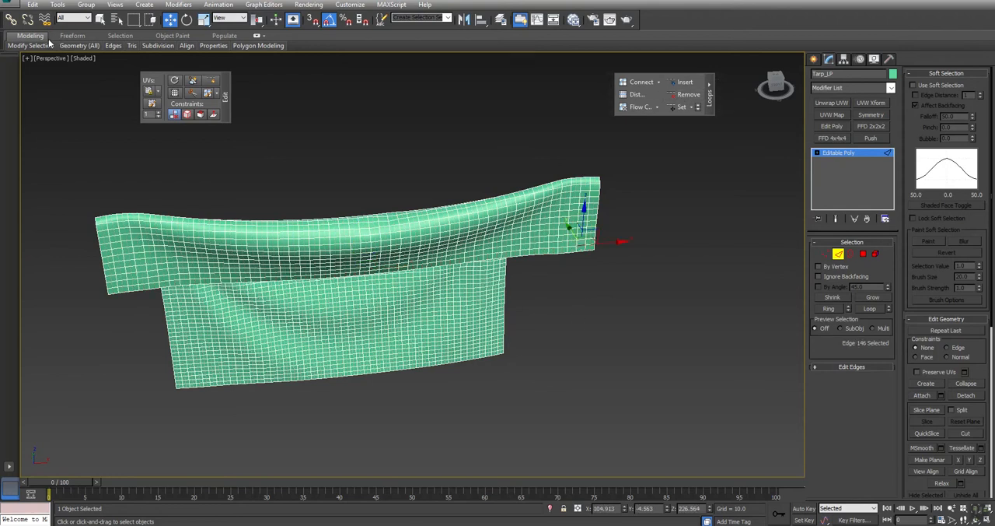
{"action": "mouse_move", "coordinate": [37, 48]}
{"action": "left_click", "coordinate": [70, 124]}
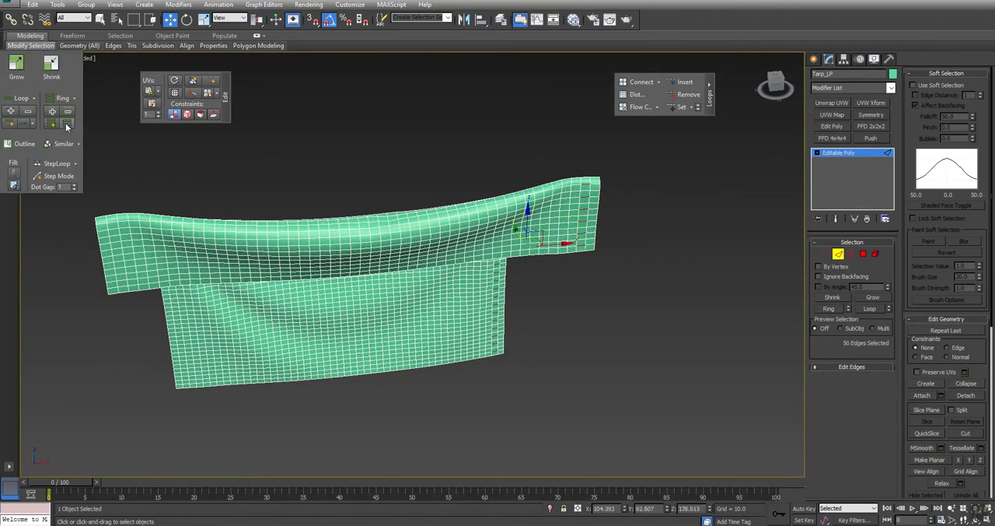
{"action": "left_click", "coordinate": [686, 94]}
Step: Thin the vertical loops again by dot-ringing from a vertical edge at the front flap's end and removing the loops
{"action": "middle_click_drag", "start_coordinate": [329, 296], "coordinate": [444, 275], "text": "alt"}
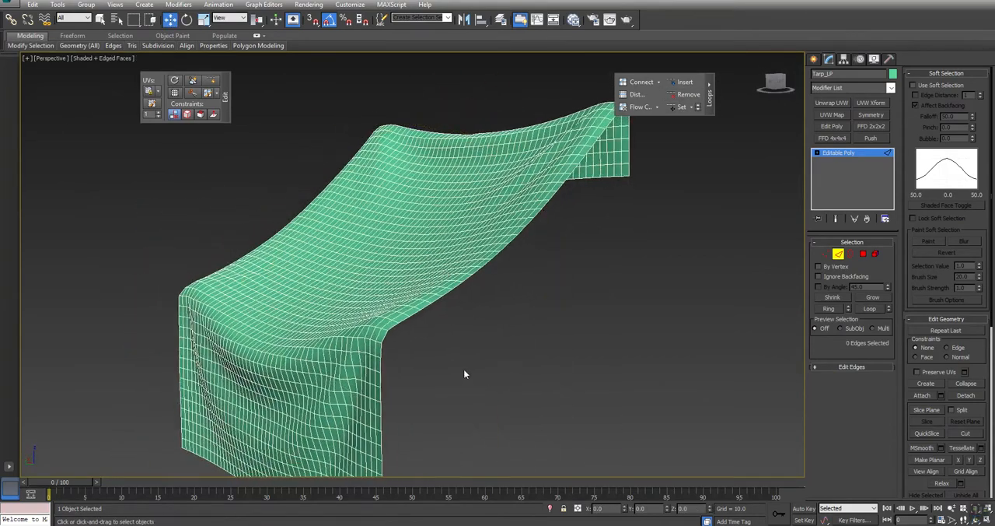
{"action": "middle_click_drag", "start_coordinate": [545, 260], "coordinate": [407, 304], "text": "alt"}
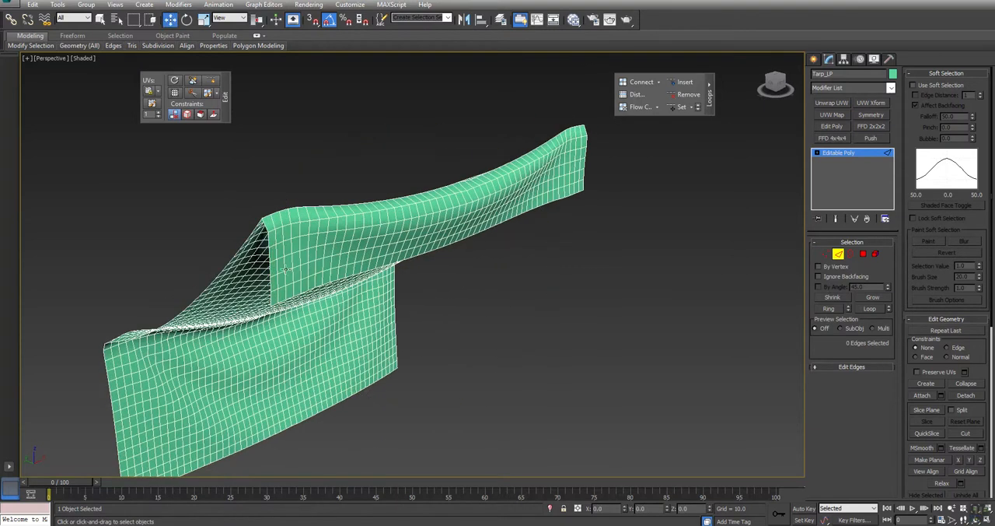
{"action": "left_click", "coordinate": [310, 276]}
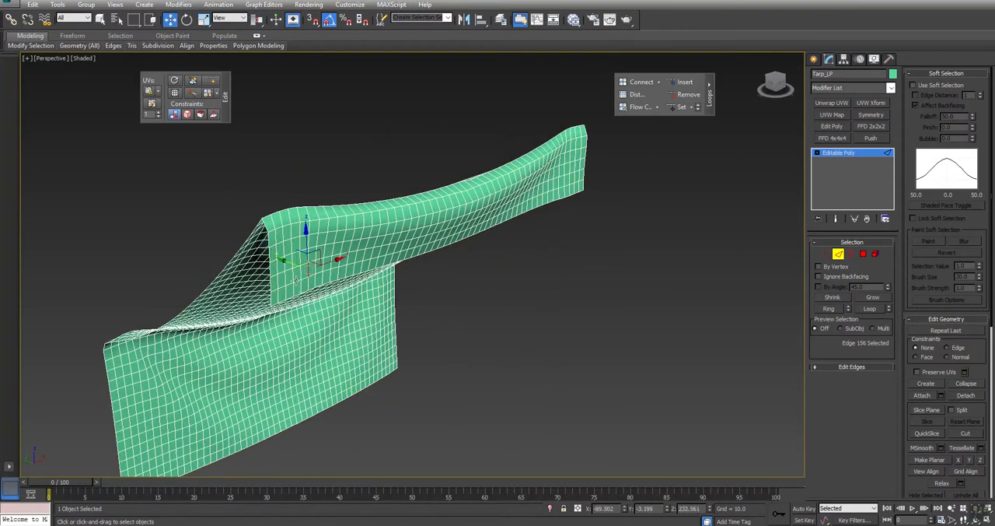
{"action": "left_click", "coordinate": [277, 283]}
{"action": "mouse_move", "coordinate": [48, 47]}
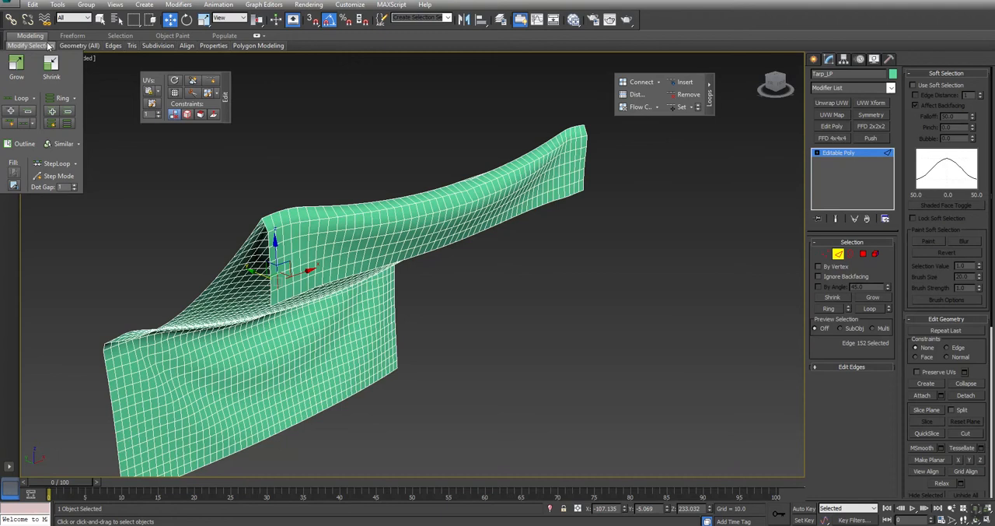
{"action": "left_click", "coordinate": [67, 124]}
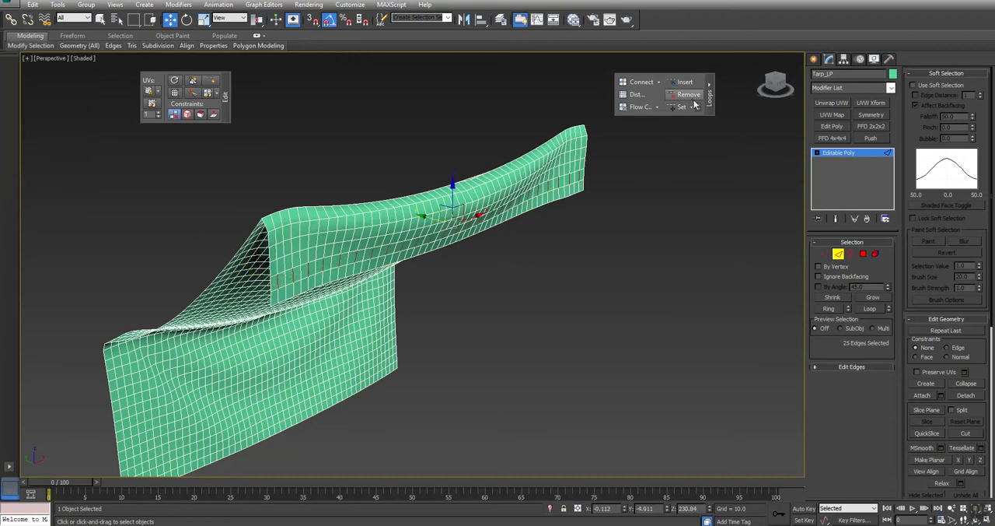
{"action": "left_click", "coordinate": [669, 98]}
Step: Thin the horizontal loops again by dot-ringing from a horizontal edge mid-way along the front flap and removing the loops
{"action": "left_click", "coordinate": [427, 243]}
{"action": "mouse_move", "coordinate": [44, 46]}
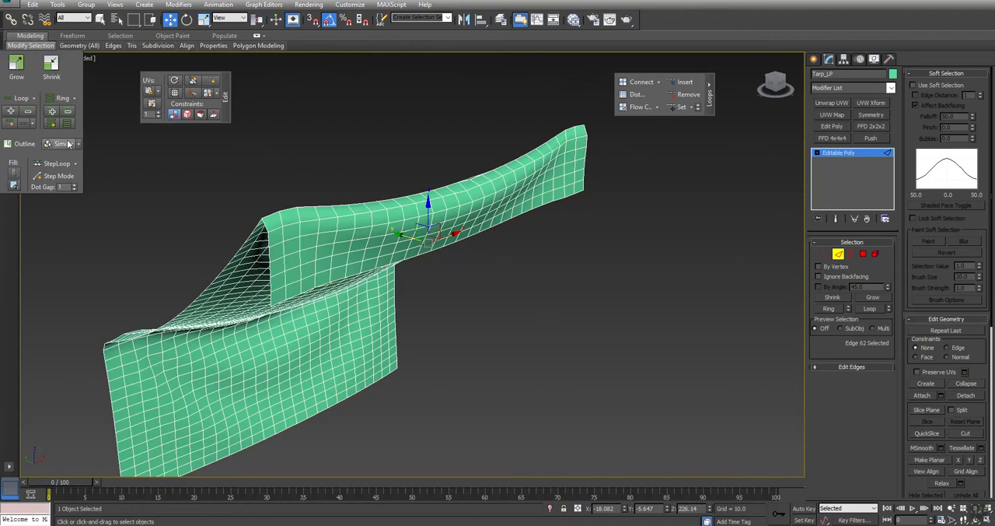
{"action": "left_click", "coordinate": [68, 124]}
{"action": "left_click", "coordinate": [689, 96]}
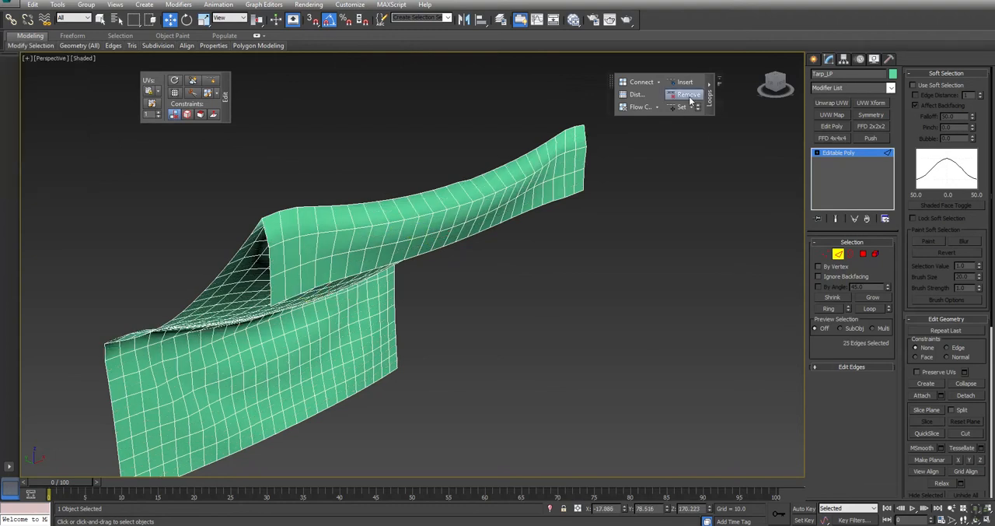
Step: Leave sub-object editing and check the triangle count of Tarp_LP with the Polygon Counter
{"action": "left_click", "coordinate": [876, 253]}
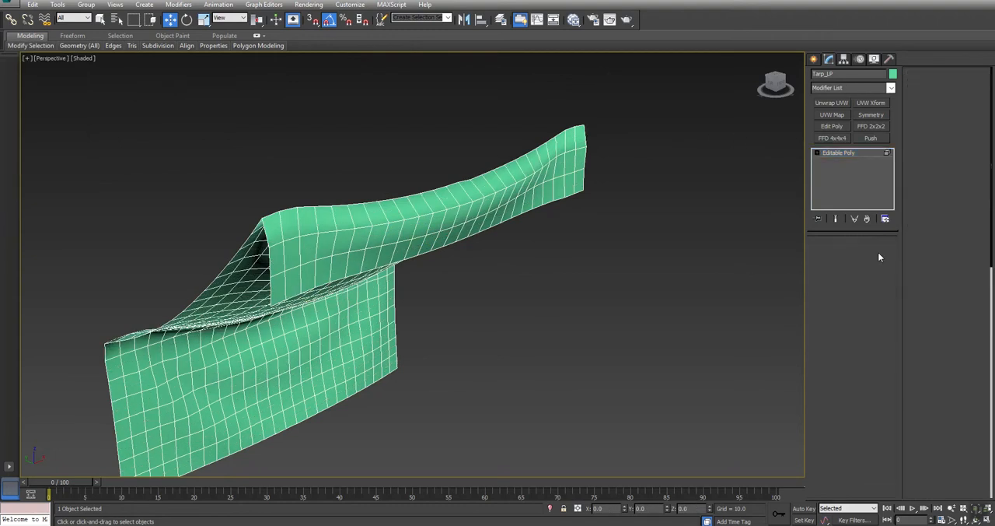
{"action": "left_click", "coordinate": [890, 60]}
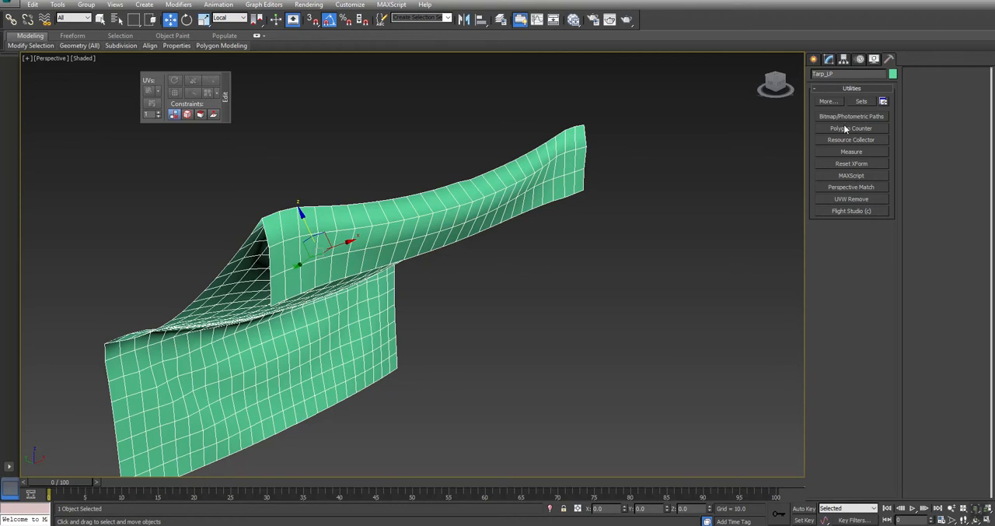
{"action": "left_click", "coordinate": [845, 128]}
{"action": "left_click_drag", "start_coordinate": [532, 217], "coordinate": [138, 72]}
{"action": "left_click", "coordinate": [828, 62]}
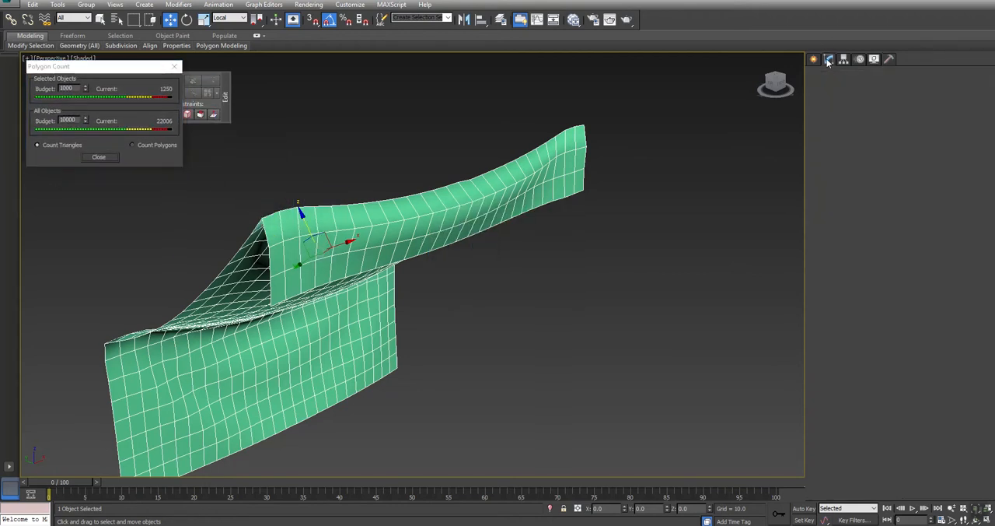
Step: Dot-ring from an edge beside the tarp's upper corner, deselect the outermost edges at both sides, and remove the remaining lengthwise loops
{"action": "key", "text": "ctrl+r"}
{"action": "left_click_drag", "start_coordinate": [387, 302], "coordinate": [515, 266]}
{"action": "key", "text": "w"}
{"action": "left_click", "coordinate": [838, 254]}
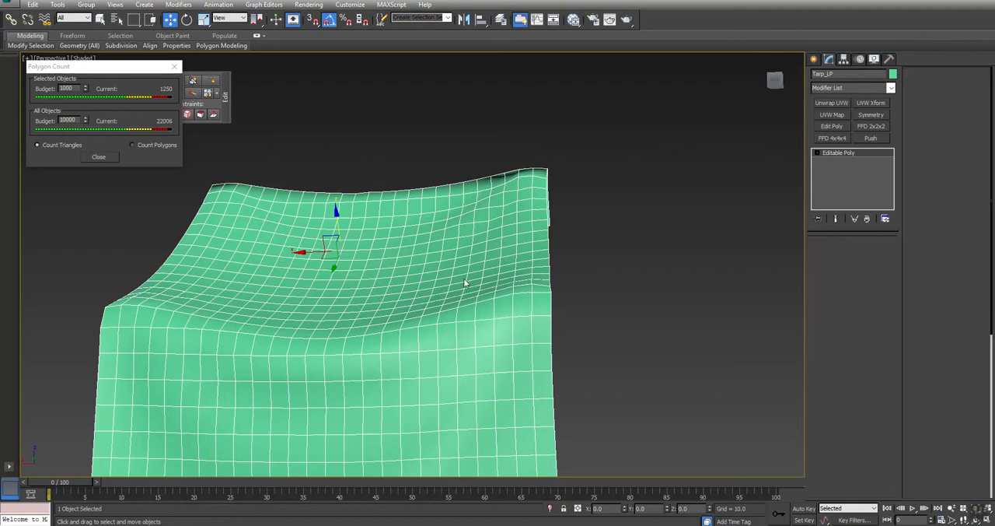
{"action": "left_click", "coordinate": [531, 215]}
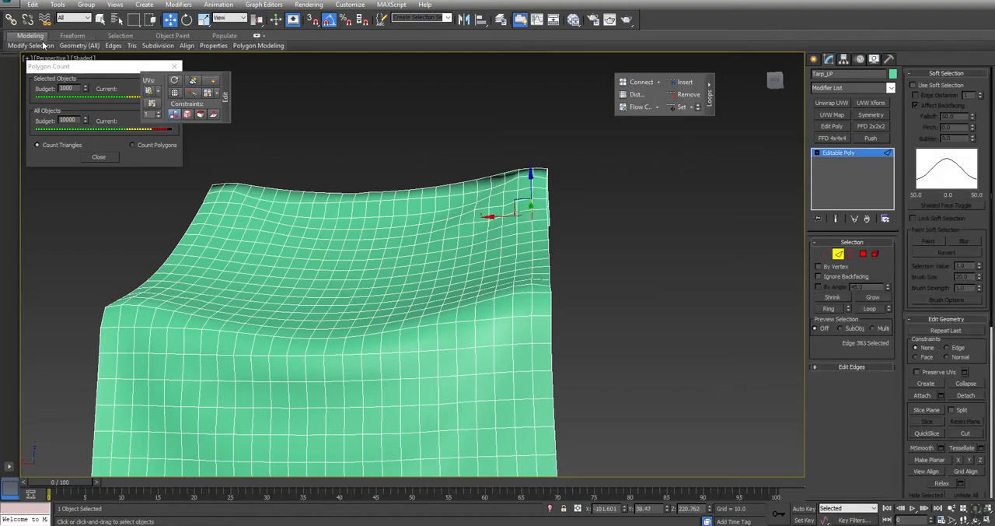
{"action": "mouse_move", "coordinate": [39, 46]}
{"action": "left_click", "coordinate": [65, 124]}
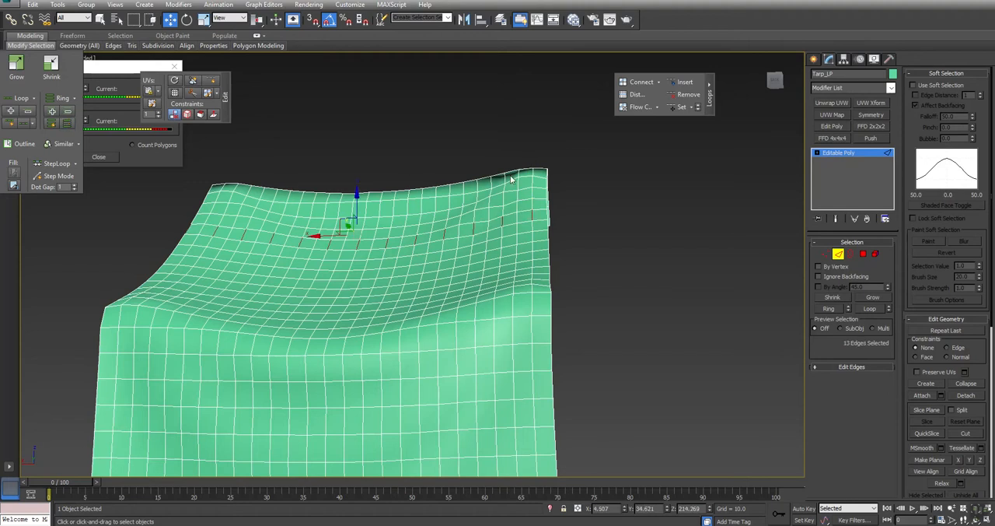
{"action": "left_click_drag", "start_coordinate": [501, 240], "coordinate": [500, 238], "text": "alt"}
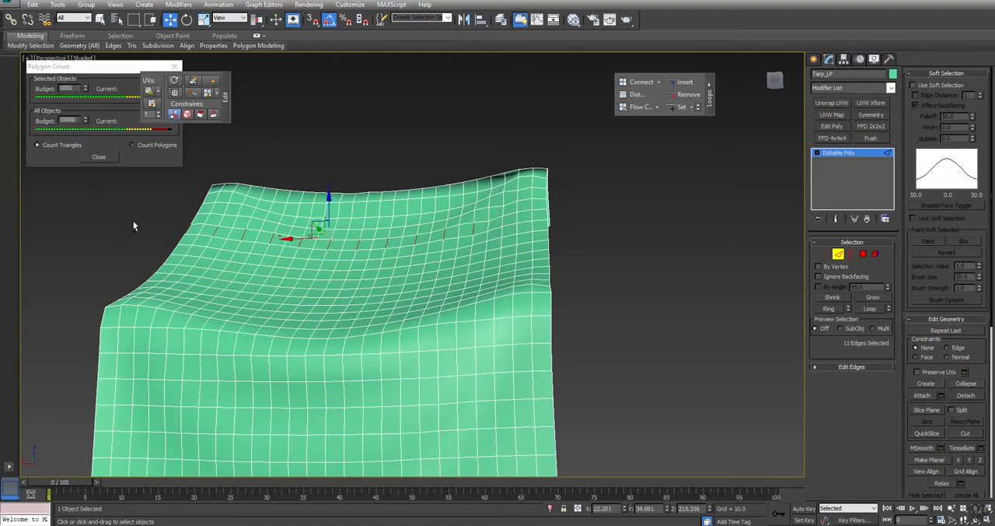
{"action": "left_click_drag", "start_coordinate": [230, 246], "coordinate": [230, 247], "text": "alt"}
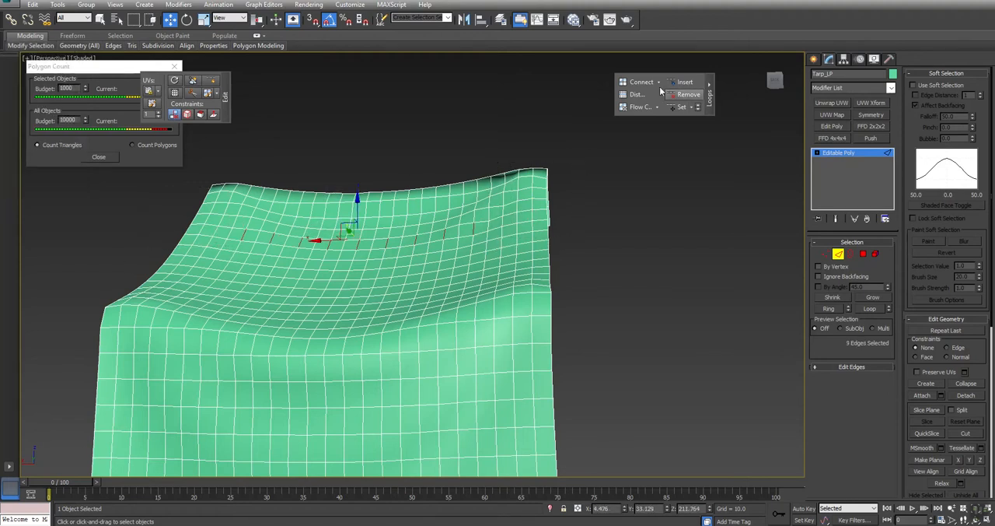
{"action": "left_click", "coordinate": [686, 95]}
Step: Select horizontal edges on the tarp's long hanging flap and remove their edge loops
{"action": "scroll", "coordinate": [391, 335], "scroll_direction": "down", "scroll_amount": 3}
{"action": "mouse_move", "coordinate": [392, 336]}
{"action": "middle_mouse_down", "text": "alt"}
{"action": "mouse_move", "coordinate": [361, 301]}
{"action": "mouse_move", "coordinate": [387, 302]}
{"action": "mouse_move", "coordinate": [352, 315]}
{"action": "middle_mouse_up", "text": "alt"}
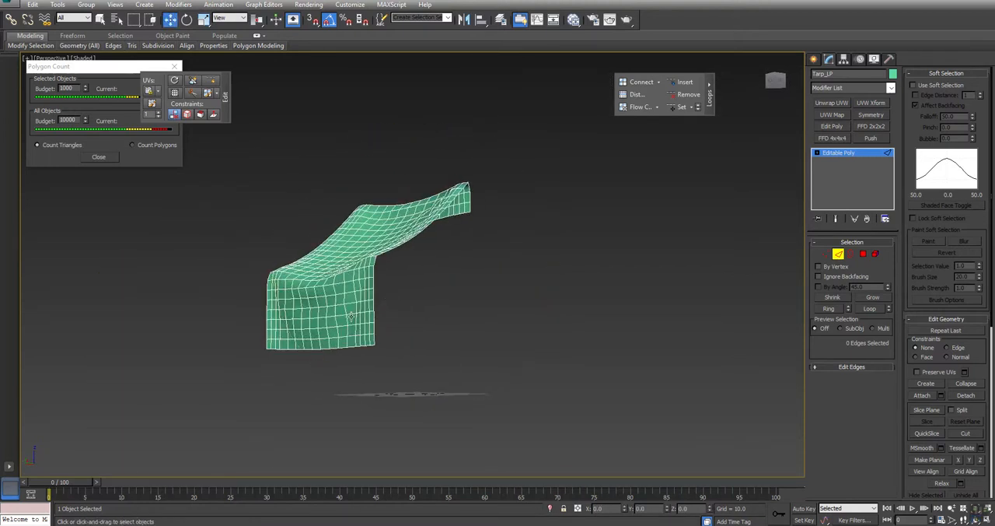
{"action": "left_click", "coordinate": [350, 335]}
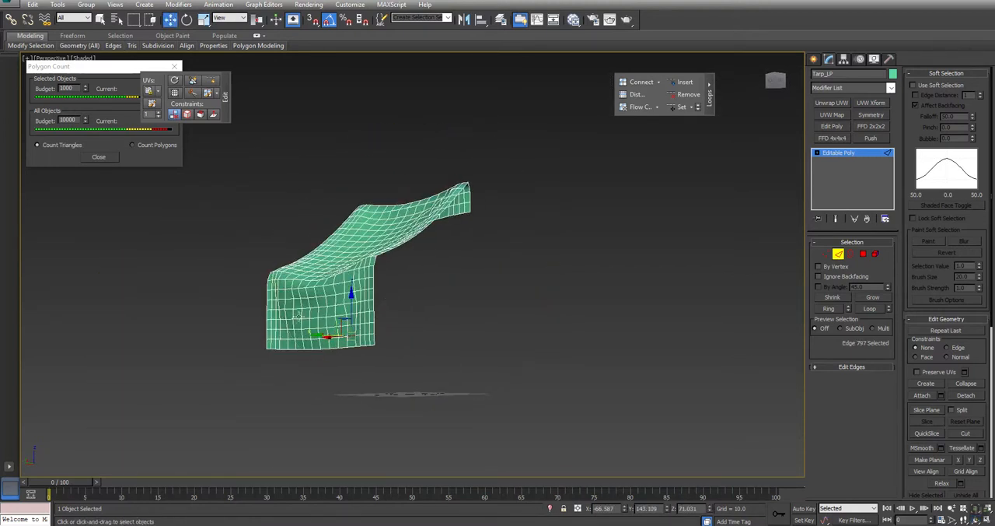
{"action": "scroll", "coordinate": [369, 355], "scroll_direction": "up", "scroll_amount": 4}
{"action": "left_click", "coordinate": [320, 248], "text": "ctrl"}
{"action": "left_click", "coordinate": [312, 193], "text": "ctrl"}
{"action": "left_click", "coordinate": [692, 98]}
Step: Show edged faces and add a Flow Connect loop across the edge ring at the tarp's upper bend
{"action": "mouse_move", "coordinate": [459, 199]}
{"action": "middle_mouse_down", "text": "alt"}
{"action": "mouse_move", "coordinate": [445, 238]}
{"action": "mouse_move", "coordinate": [413, 264]}
{"action": "mouse_move", "coordinate": [327, 269]}
{"action": "mouse_move", "coordinate": [342, 276]}
{"action": "mouse_move", "coordinate": [393, 255]}
{"action": "mouse_move", "coordinate": [353, 261]}
{"action": "mouse_move", "coordinate": [386, 267]}
{"action": "mouse_move", "coordinate": [374, 287]}
{"action": "mouse_move", "coordinate": [428, 269]}
{"action": "mouse_move", "coordinate": [366, 280]}
{"action": "middle_mouse_up", "text": "alt"}
{"action": "scroll", "coordinate": [445, 240], "scroll_direction": "down", "scroll_amount": 4}
{"action": "key", "text": "F4"}
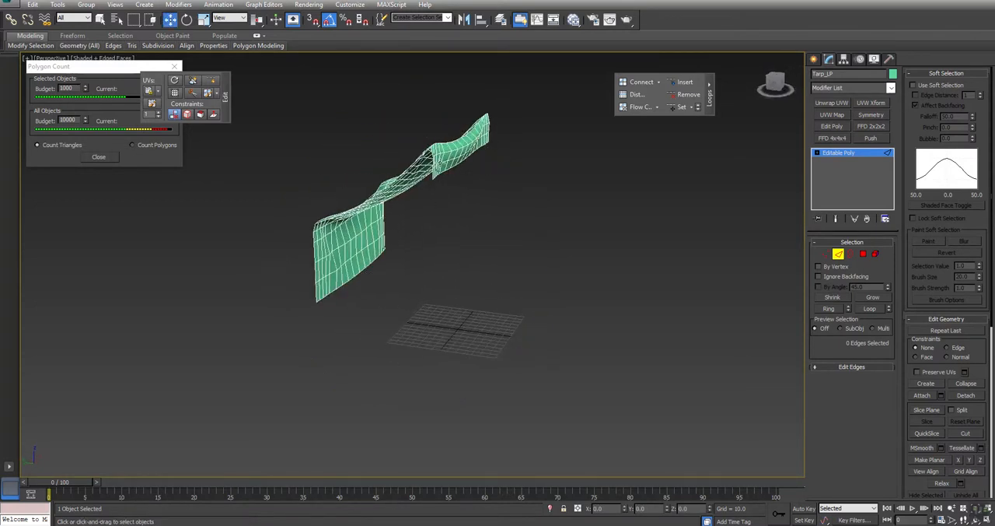
{"action": "scroll", "coordinate": [479, 146], "scroll_direction": "up", "scroll_amount": 2}
{"action": "scroll", "coordinate": [478, 146], "scroll_direction": "up", "scroll_amount": 4}
{"action": "left_click", "coordinate": [486, 134]}
{"action": "key", "text": "alt+r"}
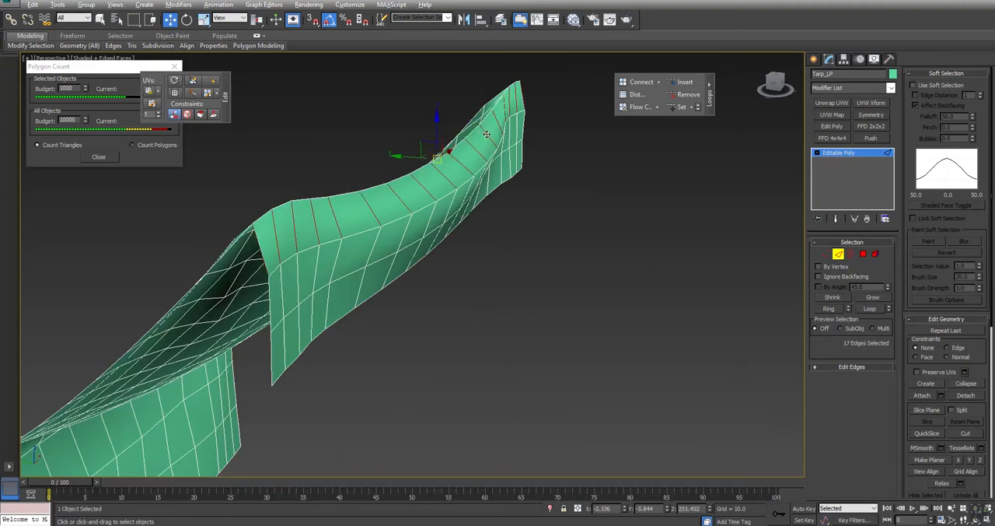
{"action": "left_click", "coordinate": [636, 107]}
{"action": "middle_click_drag", "start_coordinate": [452, 182], "coordinate": [443, 186], "text": "alt"}
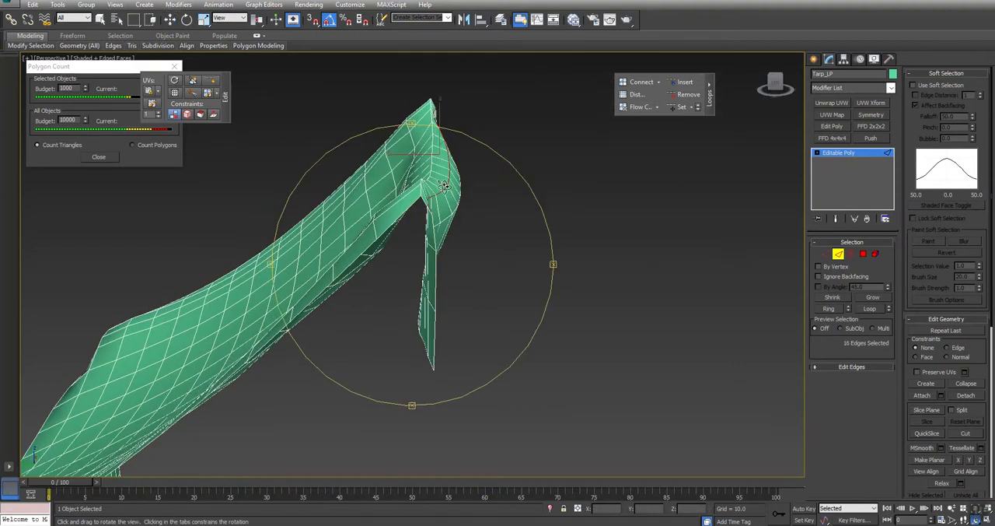
{"action": "key", "text": "ctrl+z"}
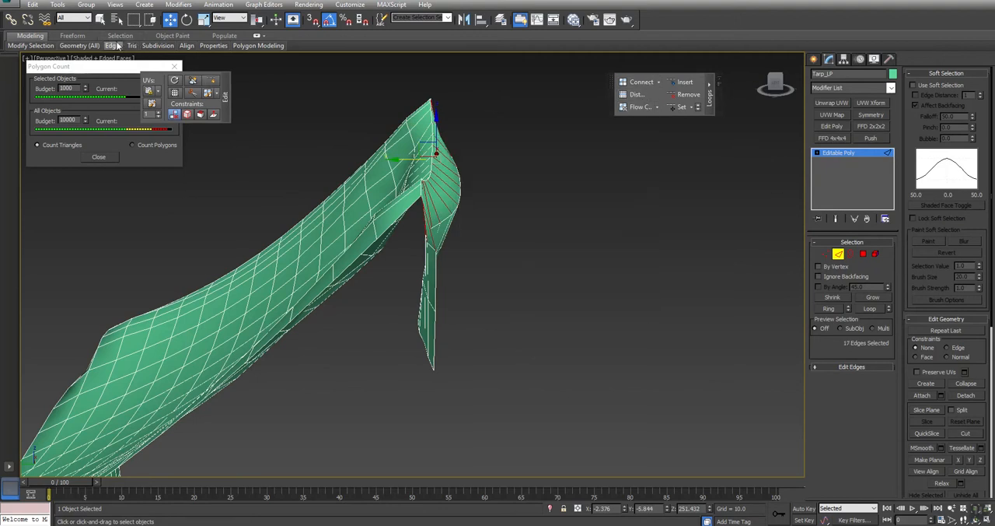
{"action": "left_click", "coordinate": [637, 109]}
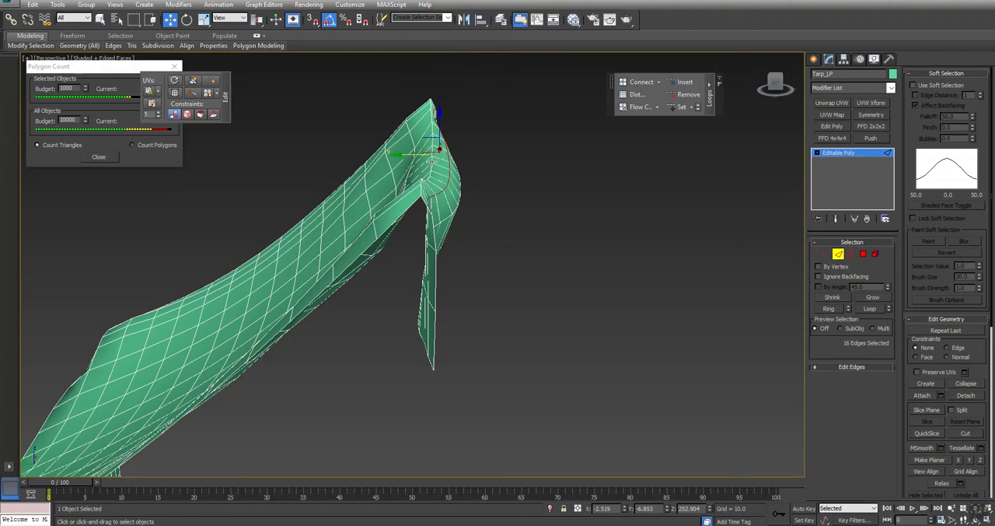
Step: Add three more Flow Connect loops through neighbouring edge rings around the tarp's upper bend
{"action": "left_click_drag", "start_coordinate": [427, 140], "coordinate": [430, 140]}
{"action": "left_click", "coordinate": [436, 140]}
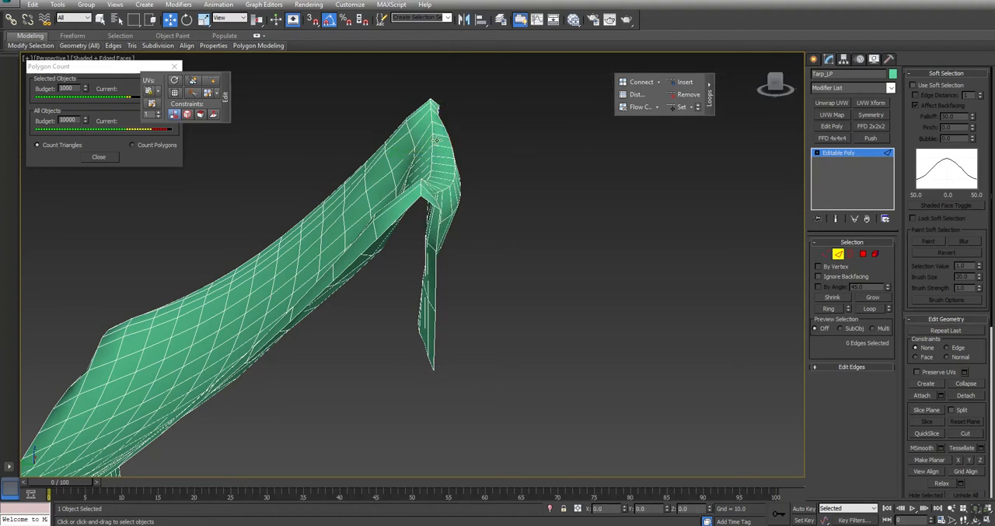
{"action": "left_click", "coordinate": [438, 134]}
{"action": "key", "text": "alt+r"}
{"action": "left_click", "coordinate": [638, 106]}
{"action": "left_click", "coordinate": [423, 108]}
{"action": "key", "text": "alt+r"}
{"action": "left_click", "coordinate": [642, 107]}
{"action": "left_click_drag", "start_coordinate": [405, 146], "coordinate": [402, 140]}
{"action": "left_click", "coordinate": [425, 110]}
{"action": "key", "text": "alt+r"}
{"action": "left_click", "coordinate": [637, 107]}
Step: Add a Flow Connect loop across the edge ring where the long flap bends down from the roof
{"action": "mouse_move", "coordinate": [426, 217]}
{"action": "middle_mouse_down", "text": "alt"}
{"action": "mouse_move", "coordinate": [387, 217]}
{"action": "mouse_move", "coordinate": [404, 233]}
{"action": "mouse_move", "coordinate": [428, 208]}
{"action": "middle_mouse_up", "text": "alt"}
{"action": "middle_click_drag", "start_coordinate": [350, 249], "coordinate": [466, 273], "text": "alt"}
{"action": "middle_click_drag", "start_coordinate": [360, 334], "coordinate": [280, 321], "text": "alt"}
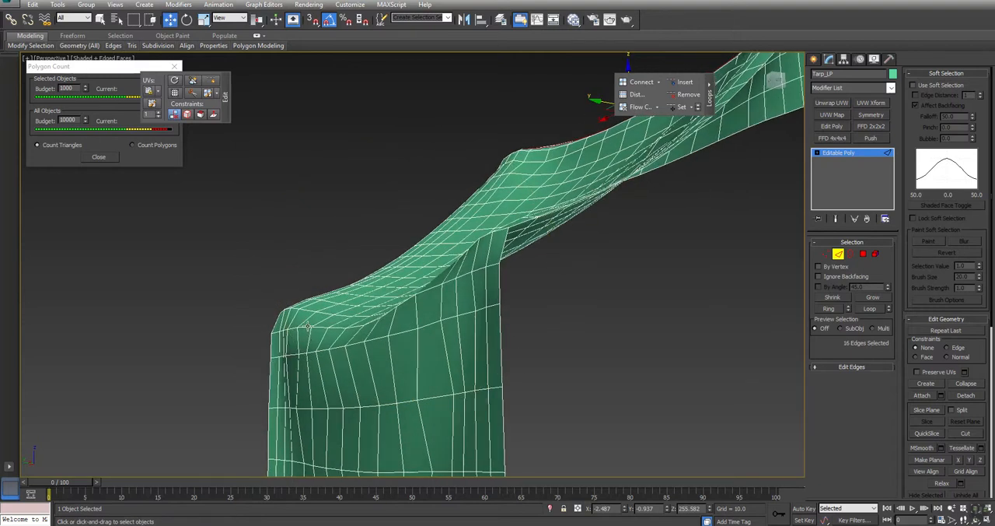
{"action": "left_click", "coordinate": [305, 322]}
{"action": "key", "text": "alt+r"}
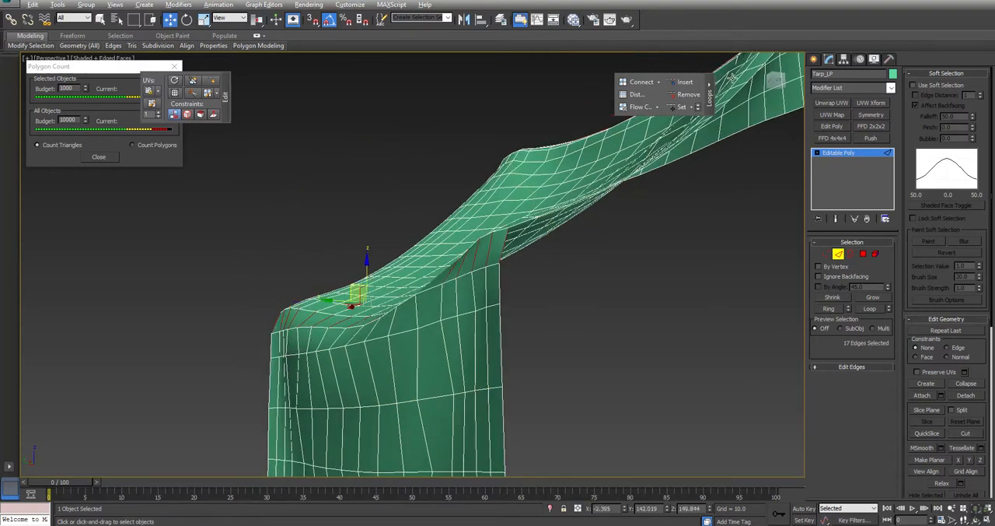
{"action": "left_click", "coordinate": [640, 109]}
Step: Move the floating Edit panel clear of the Polygon Count window and check the triangle count of Tarp_LP
{"action": "left_click", "coordinate": [594, 331]}
{"action": "middle_click_drag", "start_coordinate": [594, 328], "coordinate": [402, 300]}
{"action": "scroll", "coordinate": [448, 299], "scroll_direction": "down", "scroll_amount": 4}
{"action": "left_click_drag", "start_coordinate": [153, 80], "coordinate": [232, 71]}
{"action": "middle_click_drag", "start_coordinate": [425, 217], "coordinate": [338, 203], "text": "alt"}
Step: Select the whole tarp as an element, assign it to smoothing group 1, and leave sub-object editing
{"action": "left_click", "coordinate": [877, 254]}
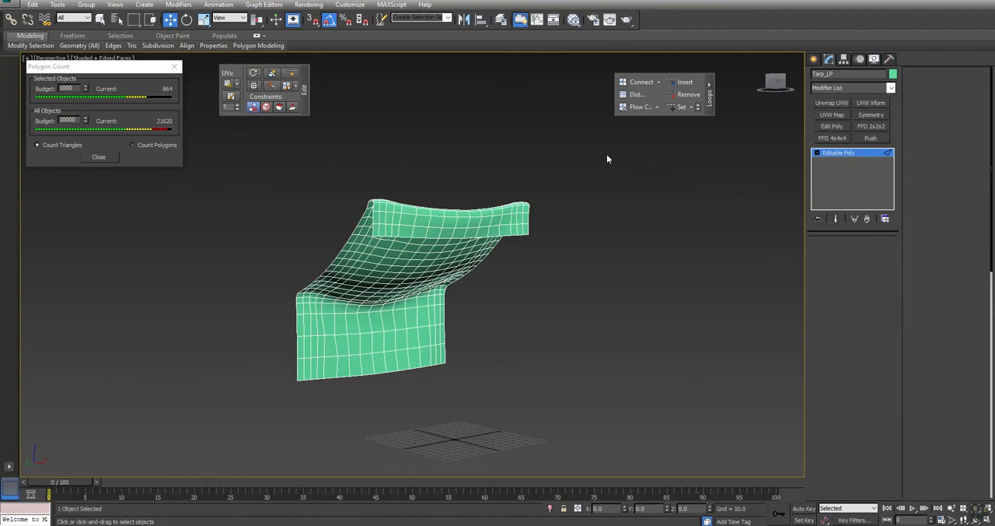
{"action": "left_click_drag", "start_coordinate": [578, 153], "coordinate": [216, 451]}
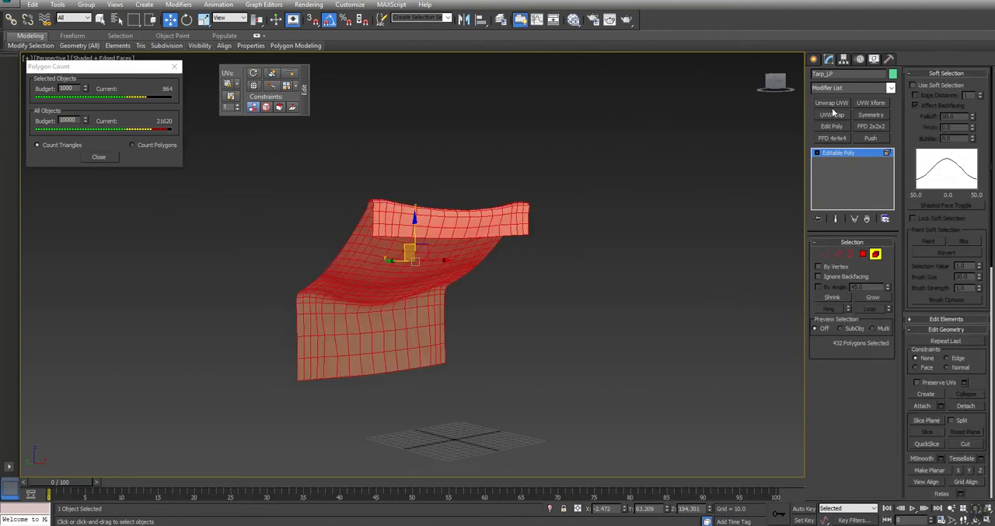
{"action": "left_click", "coordinate": [954, 330]}
{"action": "left_click", "coordinate": [946, 341]}
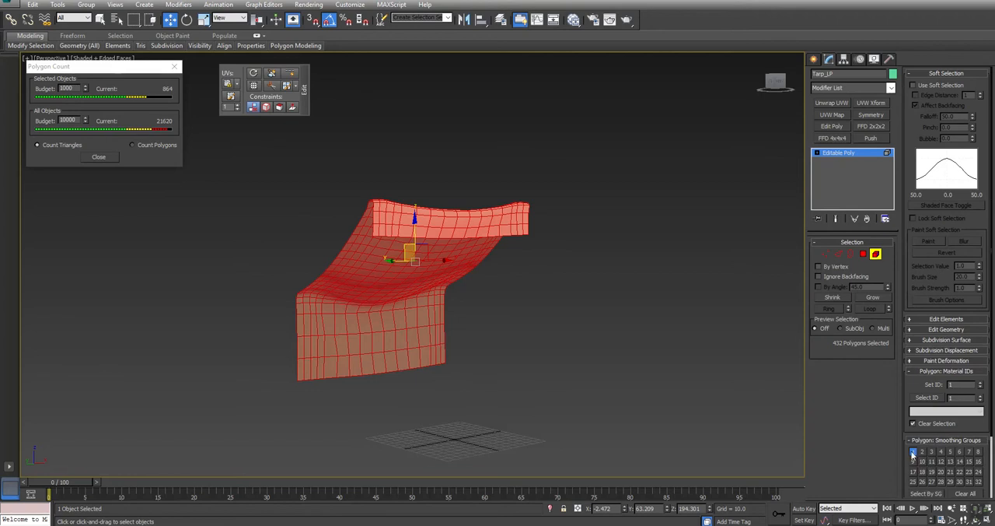
{"action": "left_click", "coordinate": [502, 345]}
{"action": "middle_click_drag", "start_coordinate": [502, 345], "coordinate": [493, 278], "text": "alt"}
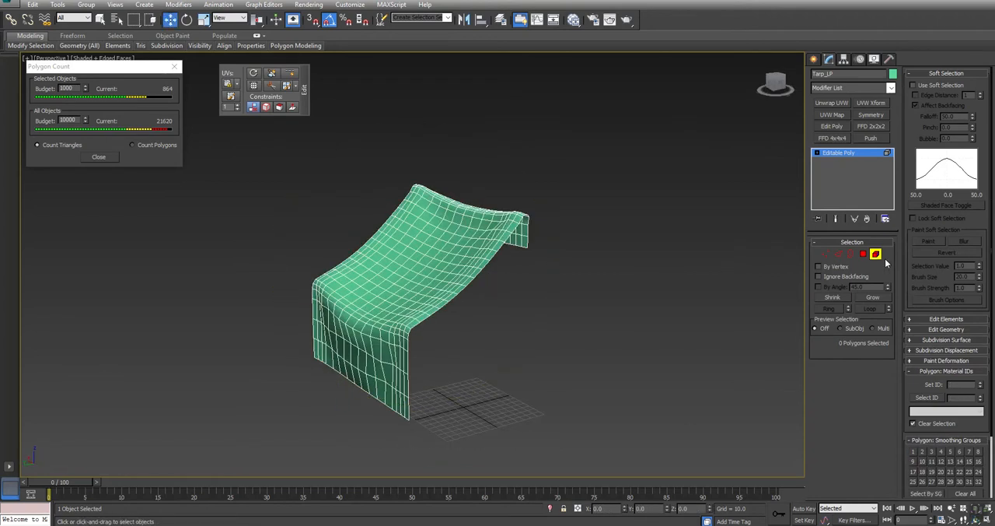
{"action": "left_click", "coordinate": [876, 254]}
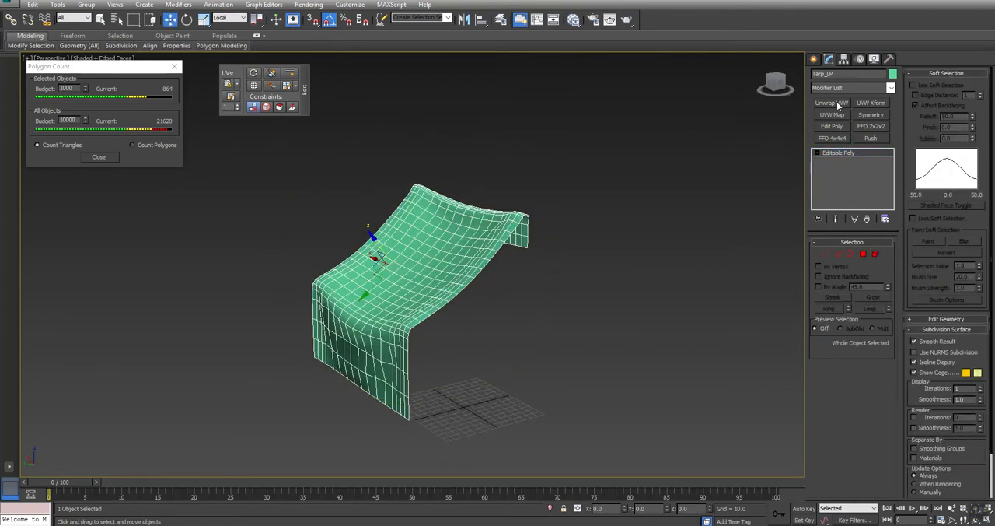
Step: Check the UV layout of Tarp_LP with an Unwrap UVW modifier and collapse the object to Editable Poly
{"action": "left_click", "coordinate": [837, 104]}
{"action": "left_click", "coordinate": [851, 363]}
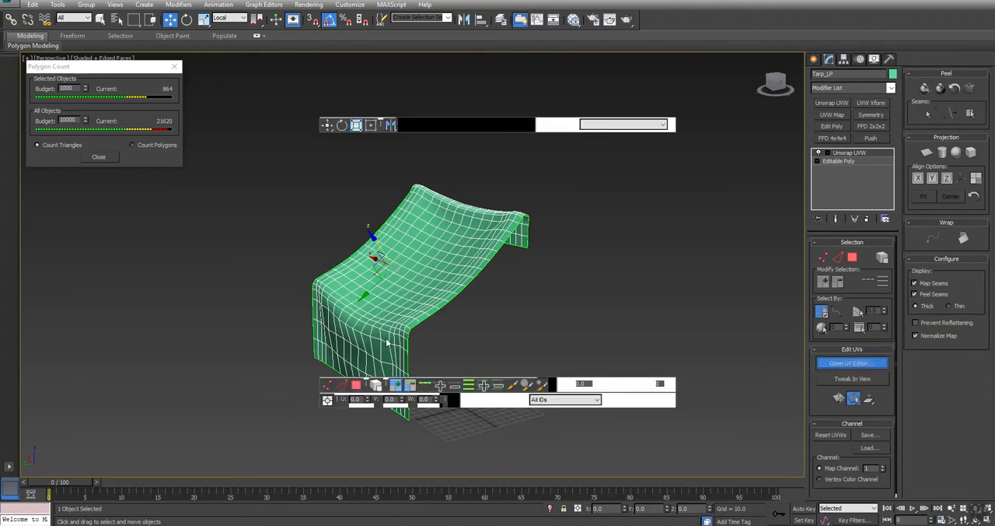
{"action": "mouse_move", "coordinate": [424, 282]}
{"action": "middle_mouse_down"}
{"action": "mouse_move", "coordinate": [526, 262]}
{"action": "mouse_move", "coordinate": [624, 285]}
{"action": "mouse_move", "coordinate": [593, 296]}
{"action": "mouse_move", "coordinate": [394, 288]}
{"action": "mouse_move", "coordinate": [409, 293]}
{"action": "middle_mouse_up"}
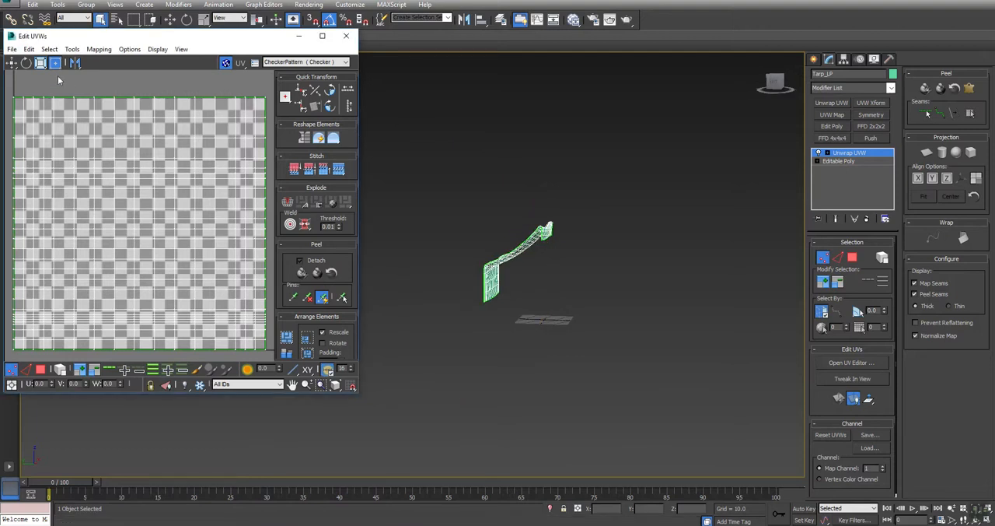
{"action": "middle_click_drag", "start_coordinate": [569, 204], "coordinate": [593, 228]}
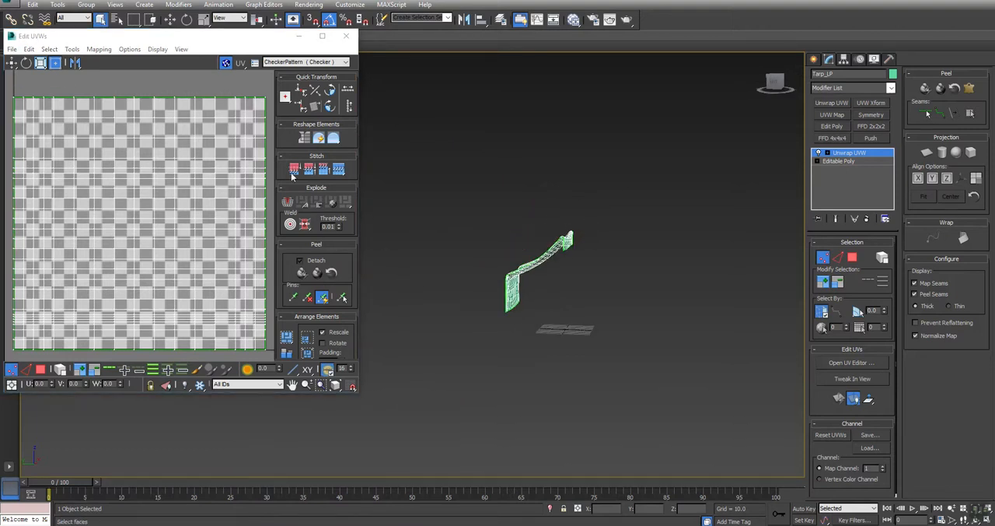
{"action": "right_click", "coordinate": [646, 179]}
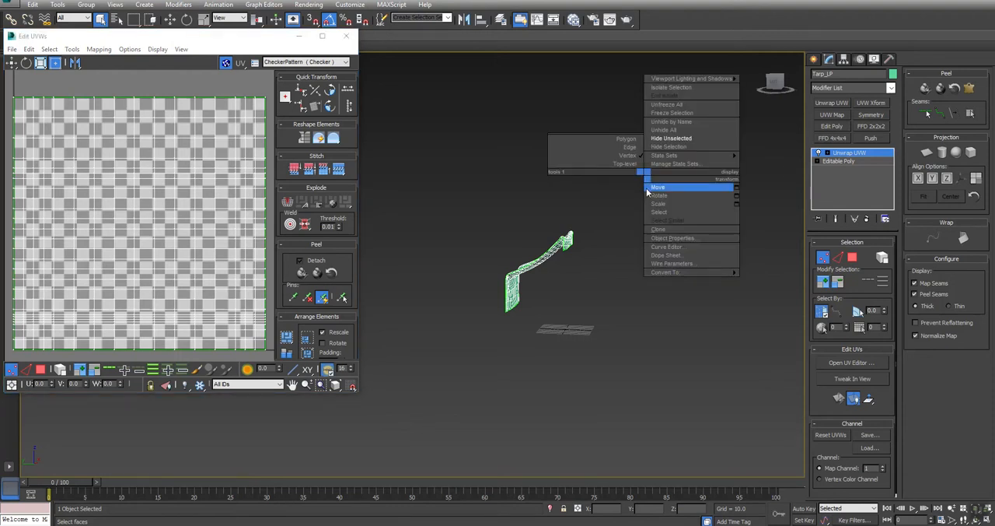
{"action": "left_click", "coordinate": [792, 283]}
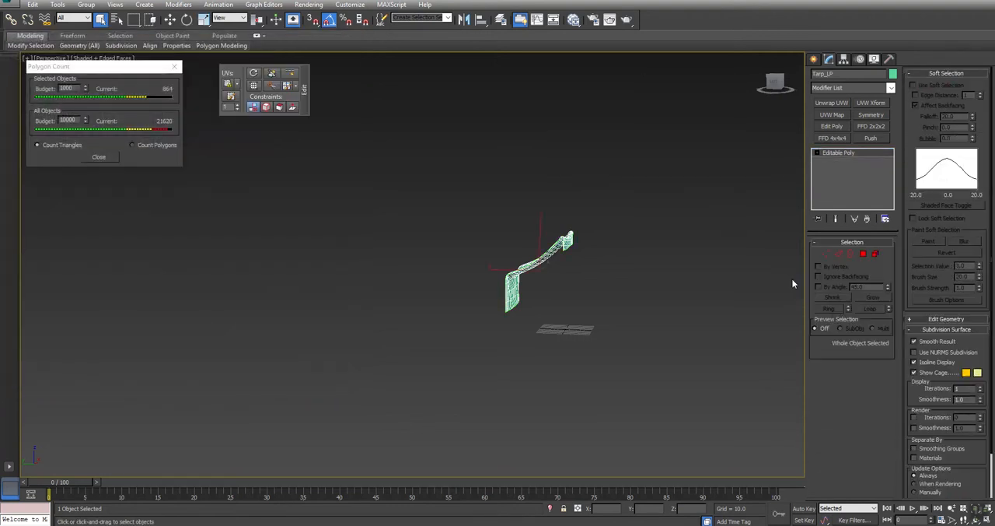
Step: Export the selected low-poly tarp as the FBX file Tarp_LP into the Post folder on the Desktop
{"action": "left_click", "coordinate": [11, 4]}
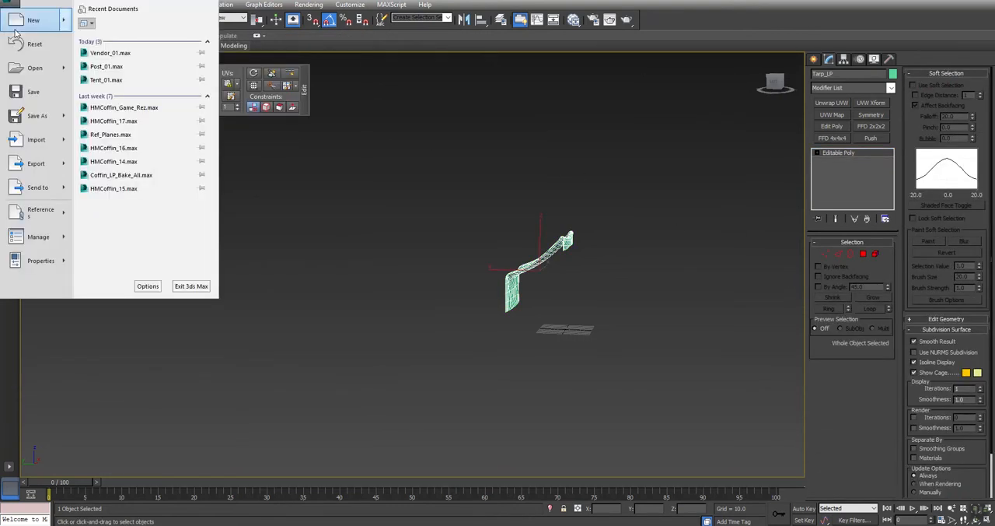
{"action": "mouse_move", "coordinate": [35, 164]}
{"action": "left_click", "coordinate": [123, 80]}
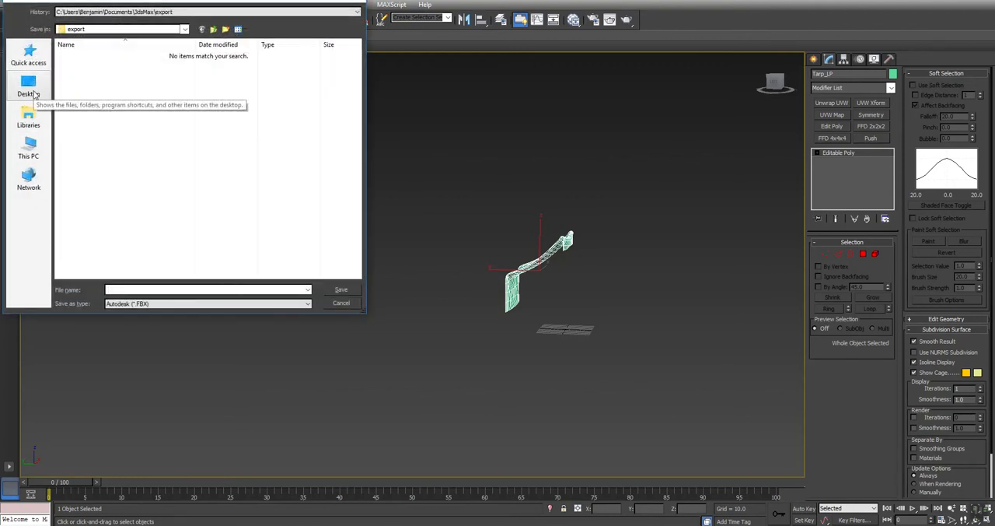
{"action": "left_click", "coordinate": [28, 83]}
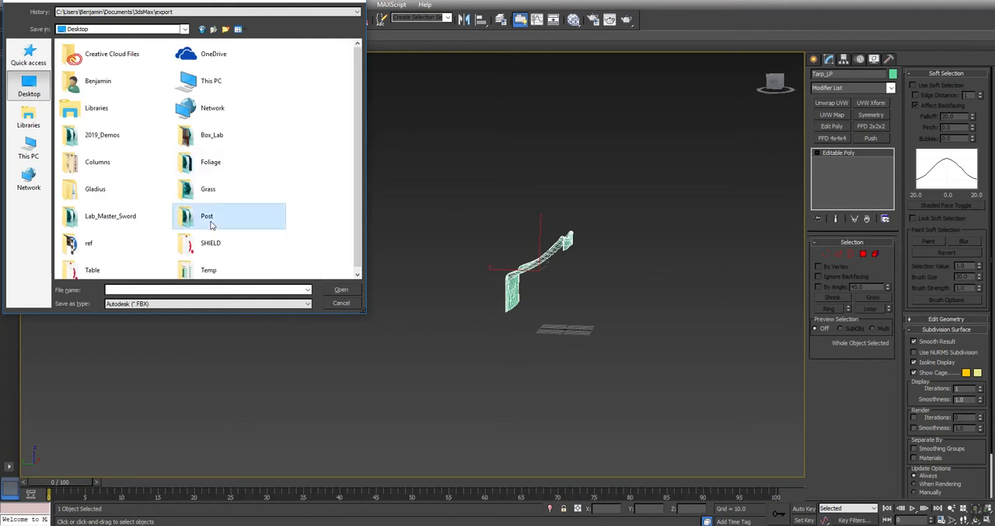
{"action": "double_click", "coordinate": [209, 219]}
{"action": "type", "text": "Tarp_LP"}
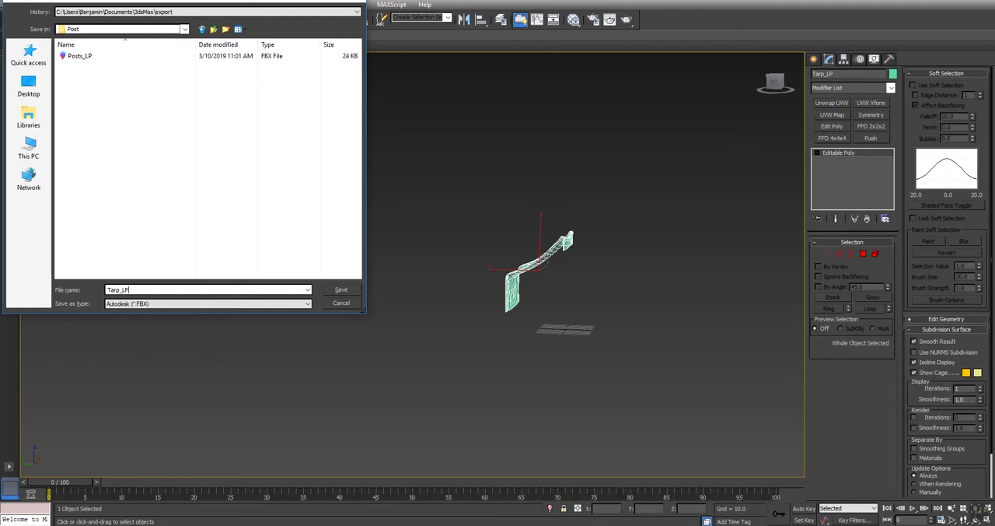
{"action": "key", "text": "Return"}
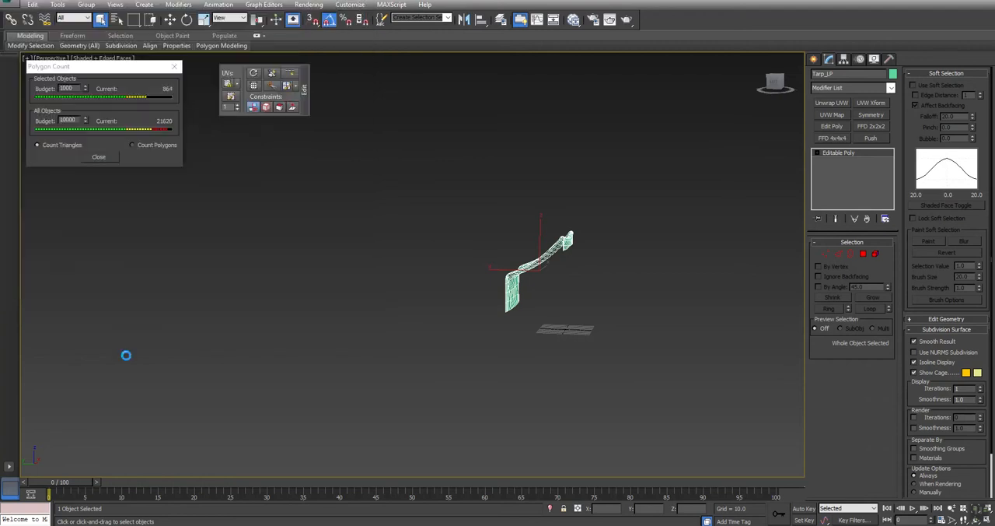
{"action": "key", "text": "Return"}
Step: Unhide all objects and hide the low-poly tarp
{"action": "middle_click_drag", "start_coordinate": [646, 262], "coordinate": [542, 262], "text": "alt"}
{"action": "right_click", "coordinate": [542, 258]}
{"action": "left_click", "coordinate": [572, 214]}
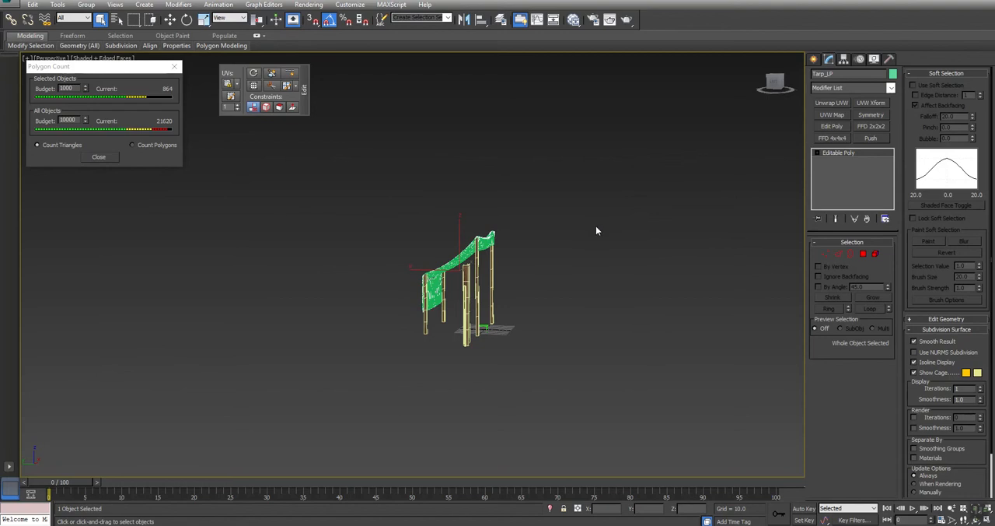
{"action": "right_click", "coordinate": [595, 221]}
{"action": "left_click", "coordinate": [599, 190]}
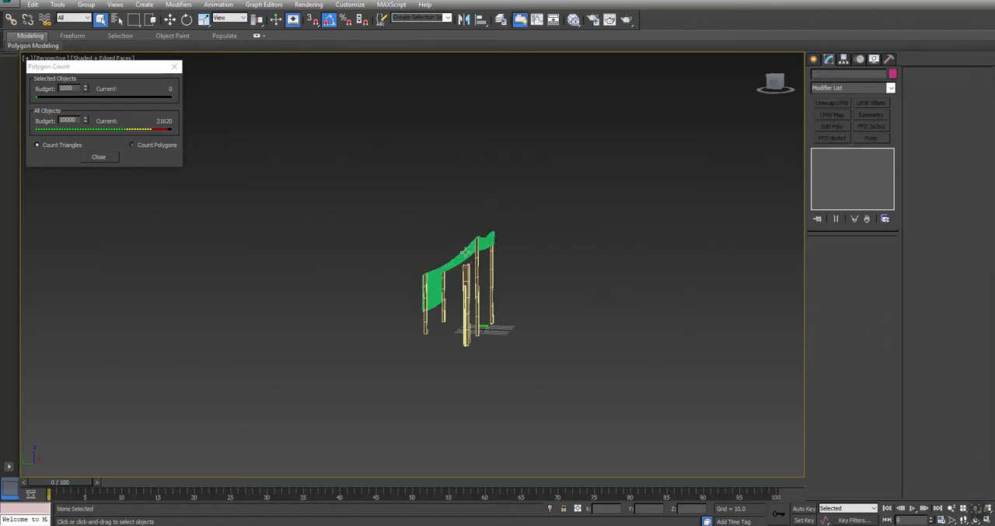
Step: Export the high-poly tarp as the FBX file Tarp_HP into the Post folder on the Desktop
{"action": "left_click", "coordinate": [464, 252]}
{"action": "key", "text": "z"}
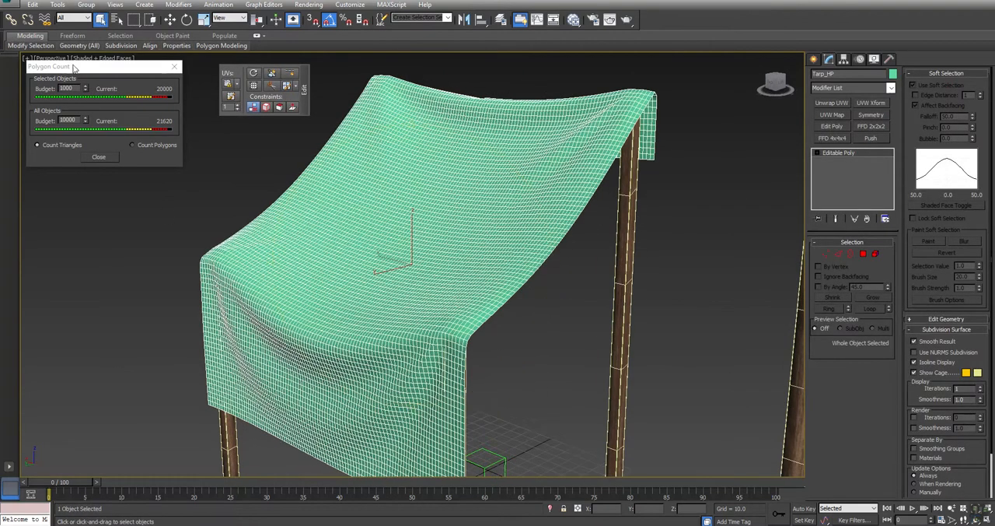
{"action": "left_click", "coordinate": [9, 3]}
{"action": "mouse_move", "coordinate": [62, 166]}
{"action": "left_click", "coordinate": [142, 67]}
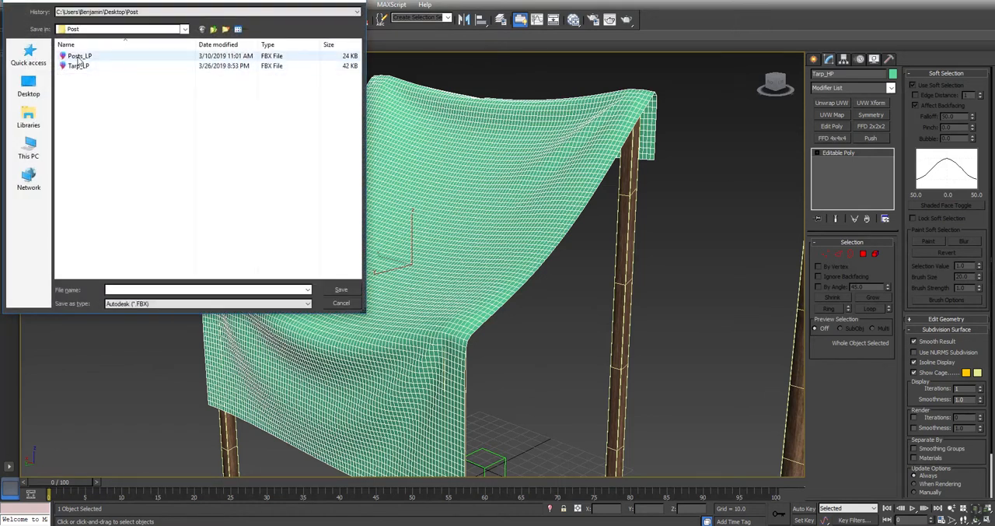
{"action": "left_click", "coordinate": [129, 66]}
{"action": "left_click", "coordinate": [122, 289]}
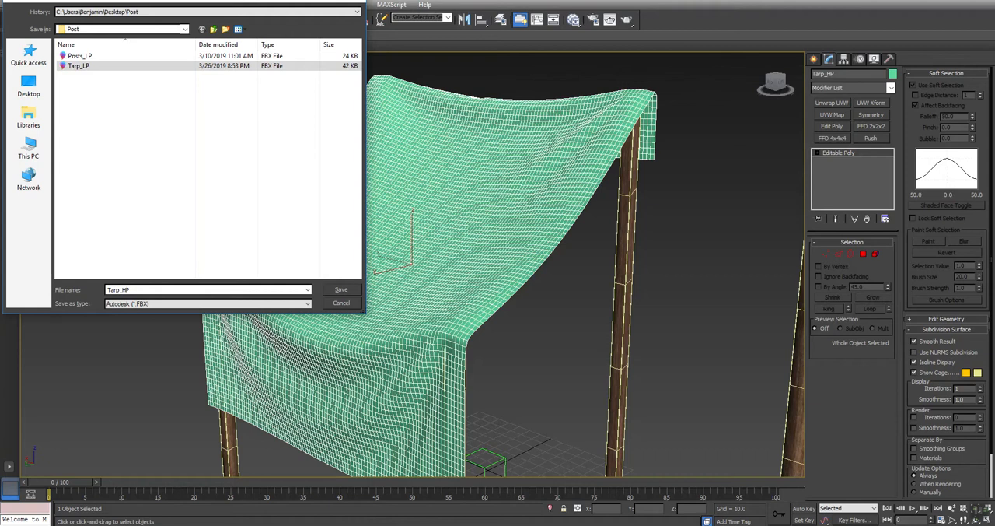
{"action": "key", "text": "Return"}
{"action": "key", "text": "Return"}
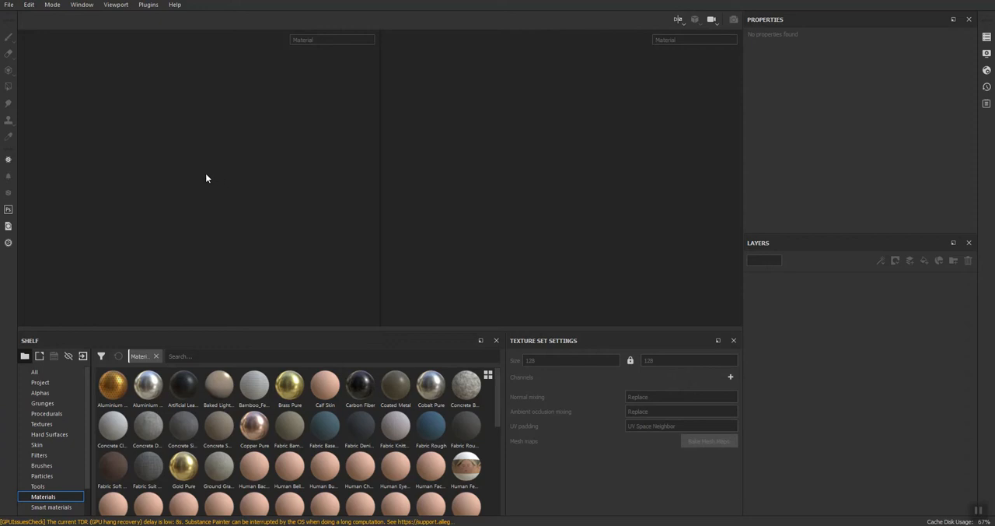
Step: Switch to Substance Painter and create a new project from the Tarp_LP FBX in the Desktop's Post folder
{"action": "left_click", "coordinate": [9, 4]}
{"action": "left_click", "coordinate": [23, 18]}
{"action": "left_click", "coordinate": [605, 158]}
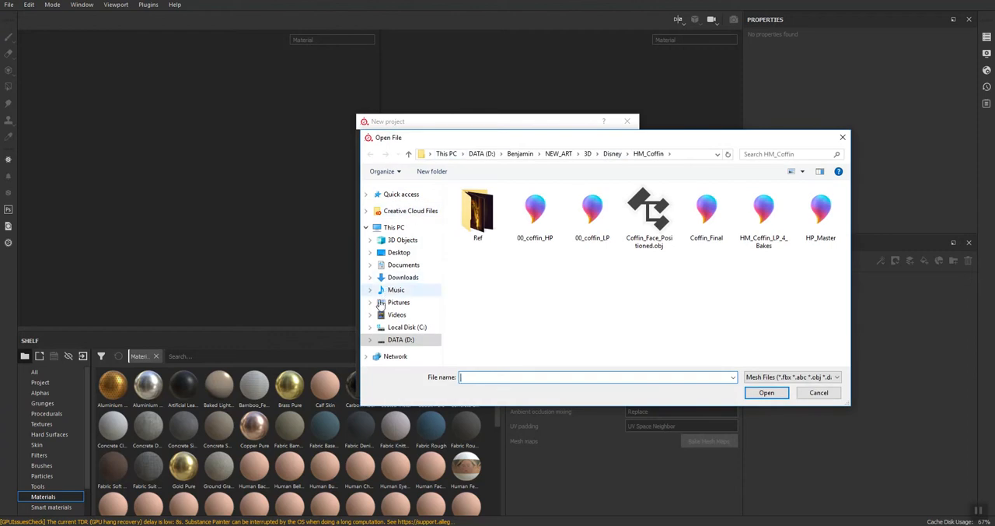
{"action": "left_click", "coordinate": [397, 254]}
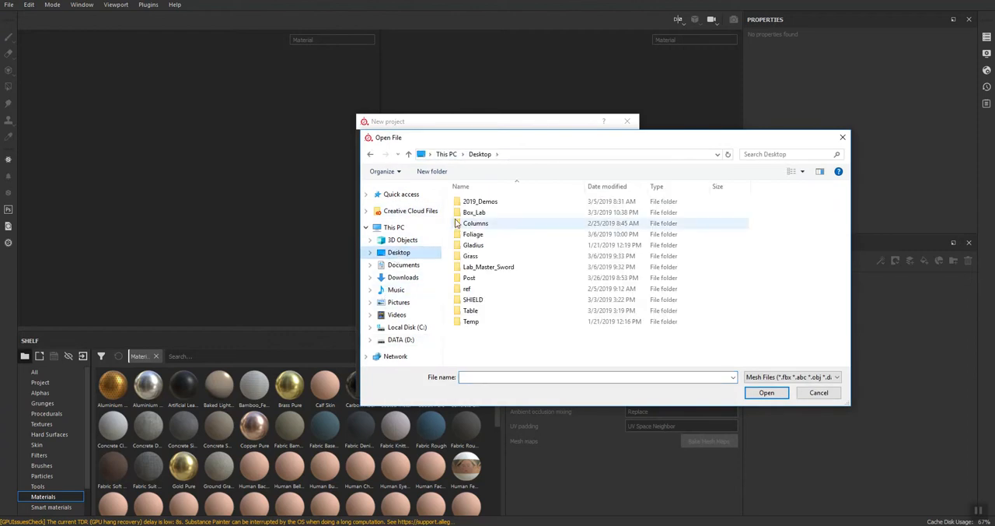
{"action": "left_click", "coordinate": [468, 278]}
{"action": "double_click", "coordinate": [468, 278]}
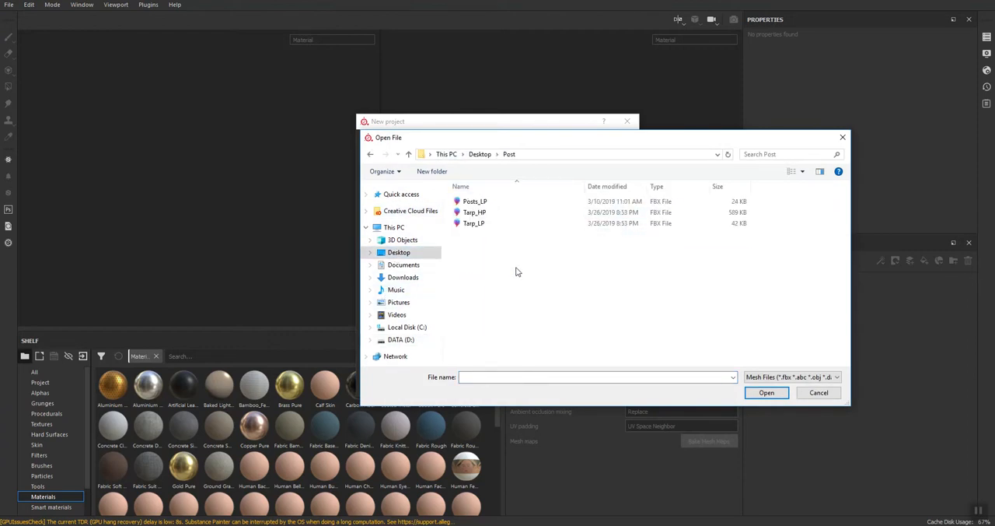
{"action": "double_click", "coordinate": [471, 224]}
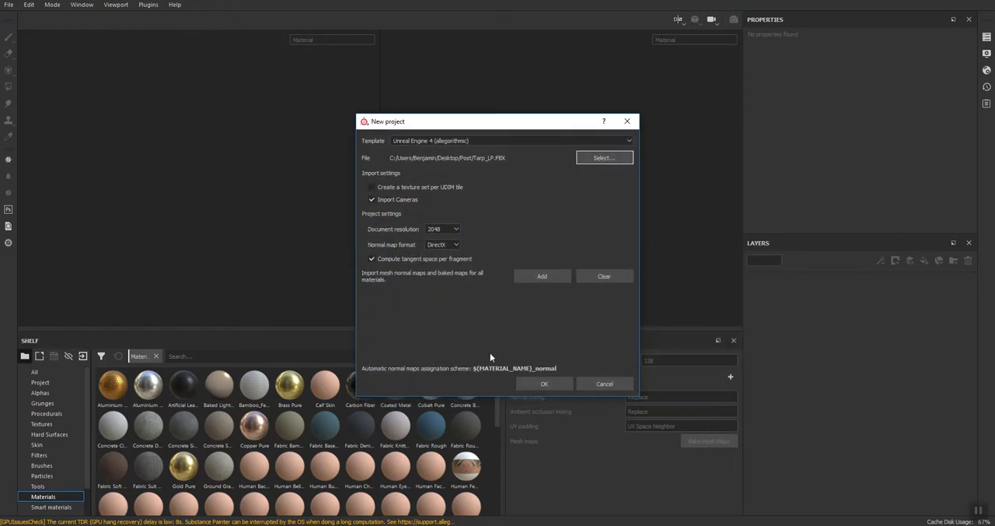
{"action": "left_click", "coordinate": [544, 383]}
{"action": "mouse_move", "coordinate": [171, 147]}
{"action": "left_mouse_down", "text": "alt"}
{"action": "mouse_move", "coordinate": [333, 173]}
{"action": "mouse_move", "coordinate": [364, 152]}
{"action": "mouse_move", "coordinate": [185, 179]}
{"action": "mouse_move", "coordinate": [322, 198]}
{"action": "mouse_move", "coordinate": [424, 181]}
{"action": "mouse_move", "coordinate": [561, 196]}
{"action": "mouse_move", "coordinate": [617, 183]}
{"action": "mouse_move", "coordinate": [453, 227]}
{"action": "mouse_move", "coordinate": [319, 198]}
{"action": "mouse_move", "coordinate": [182, 195]}
{"action": "mouse_move", "coordinate": [321, 219]}
{"action": "mouse_move", "coordinate": [373, 190]}
{"action": "left_mouse_up", "text": "alt"}
{"action": "middle_click_drag", "start_coordinate": [642, 61], "coordinate": [489, 214], "text": "alt"}
{"action": "scroll", "coordinate": [538, 185], "scroll_direction": "down", "scroll_amount": 4}
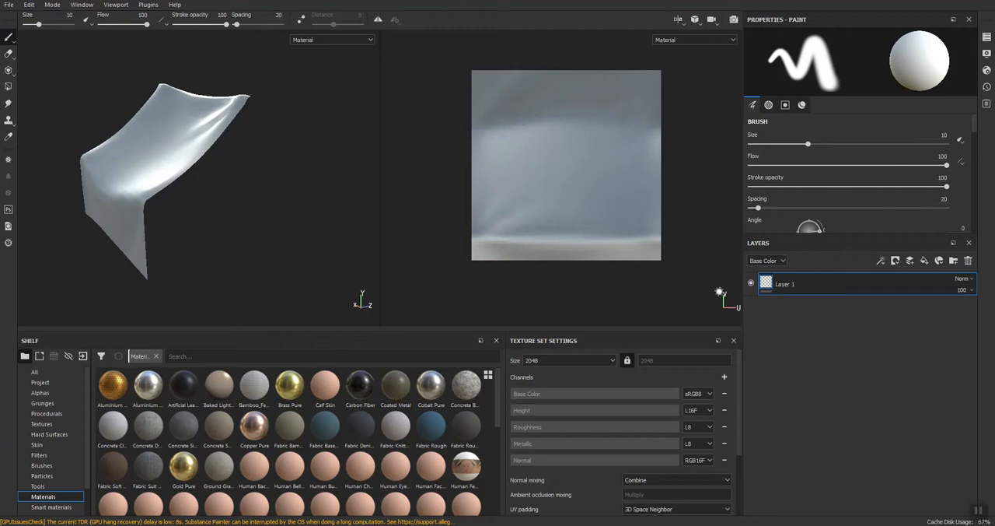
{"action": "scroll", "coordinate": [666, 440], "scroll_direction": "down", "scroll_amount": 3}
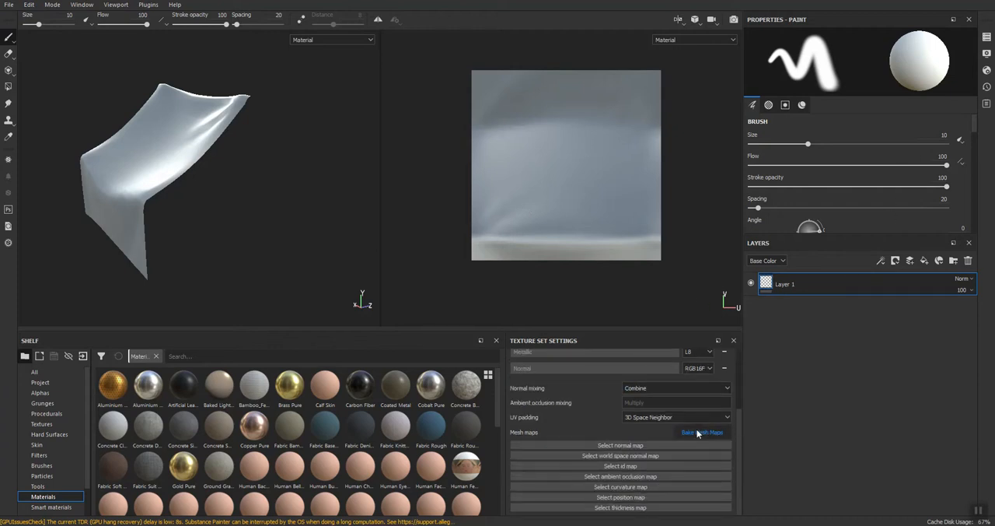
{"action": "left_click", "coordinate": [697, 432]}
{"action": "left_click", "coordinate": [637, 196]}
{"action": "left_click", "coordinate": [825, 353]}
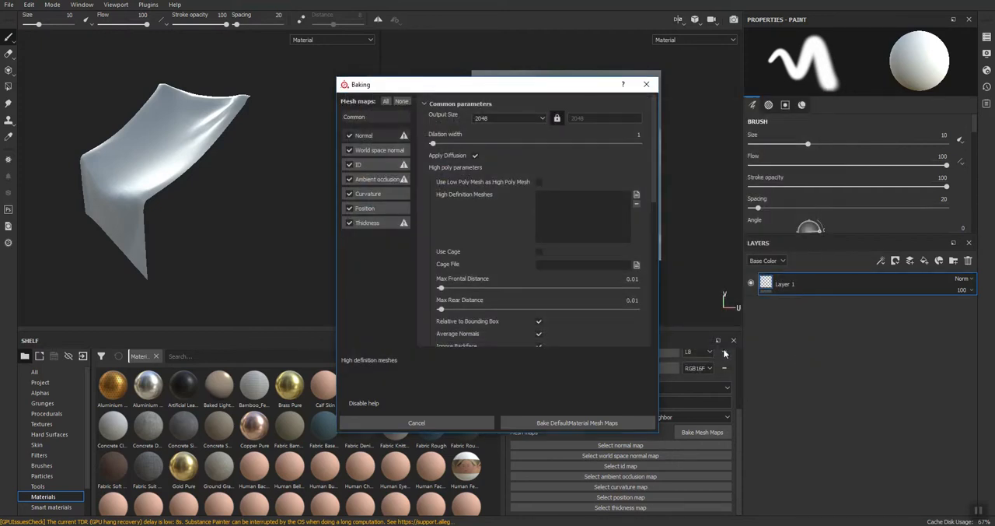
{"action": "left_click", "coordinate": [646, 84]}
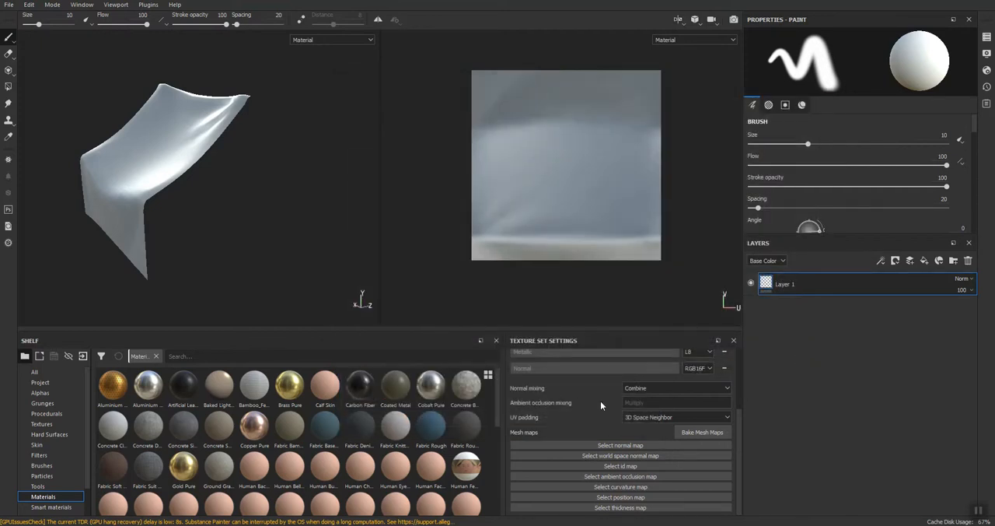
Step: Unlink the texture set's width and height and set only its width to 1024
{"action": "scroll", "coordinate": [600, 404], "scroll_direction": "up", "scroll_amount": 3}
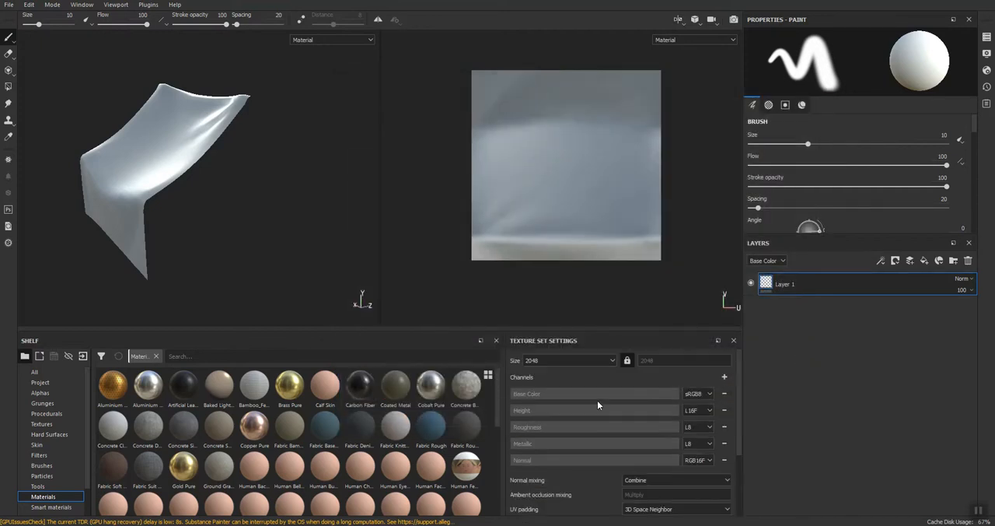
{"action": "left_click", "coordinate": [612, 360]}
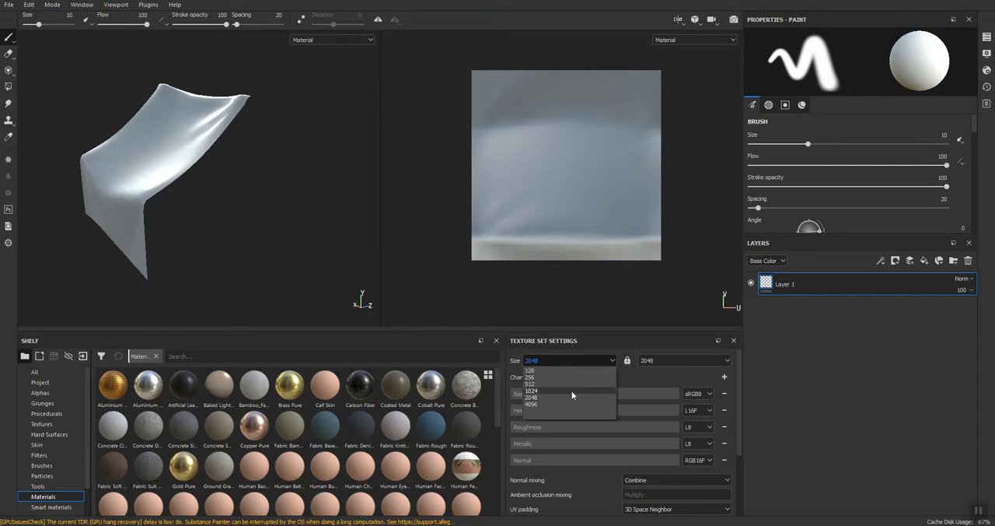
{"action": "left_click", "coordinate": [571, 391]}
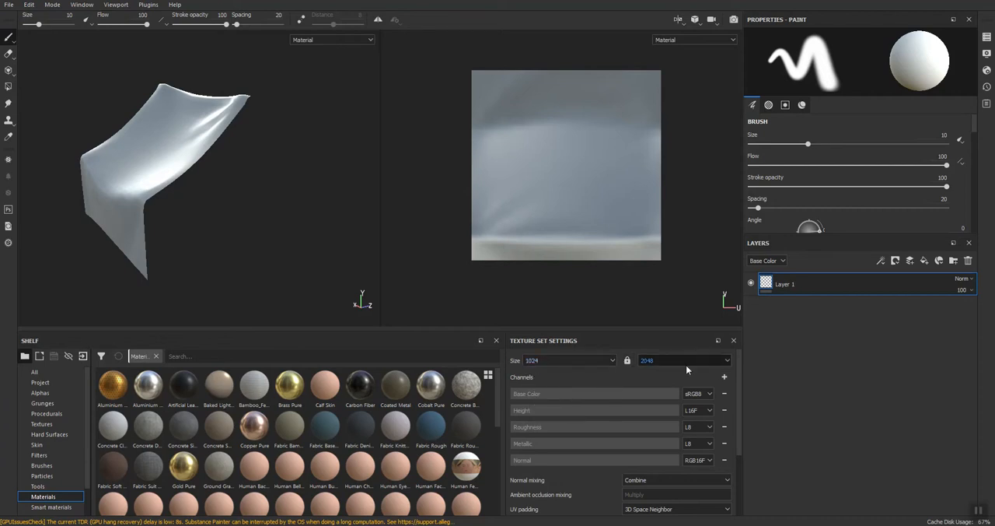
Step: Open the mesh map baking settings and set the output size to 1024 by 2048
{"action": "scroll", "coordinate": [612, 496], "scroll_direction": "down", "scroll_amount": 3}
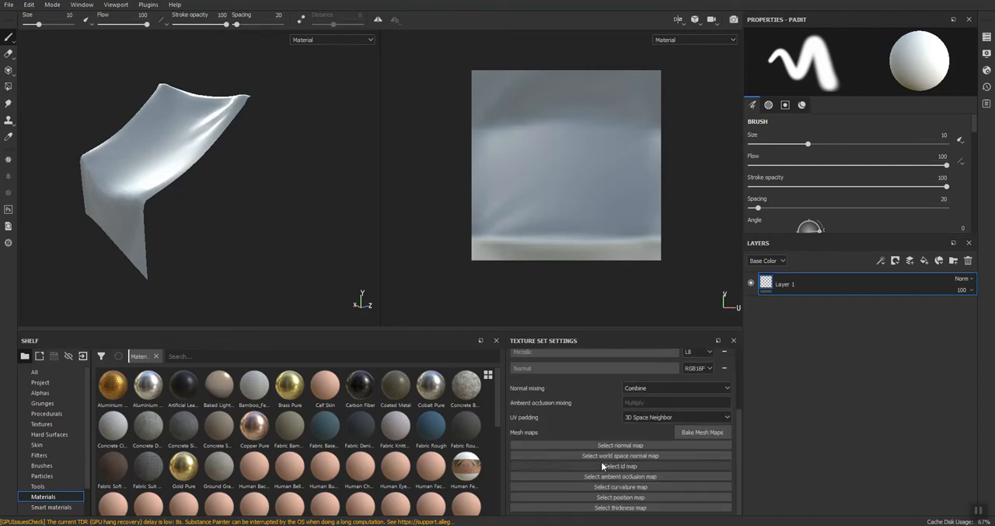
{"action": "left_click", "coordinate": [687, 433]}
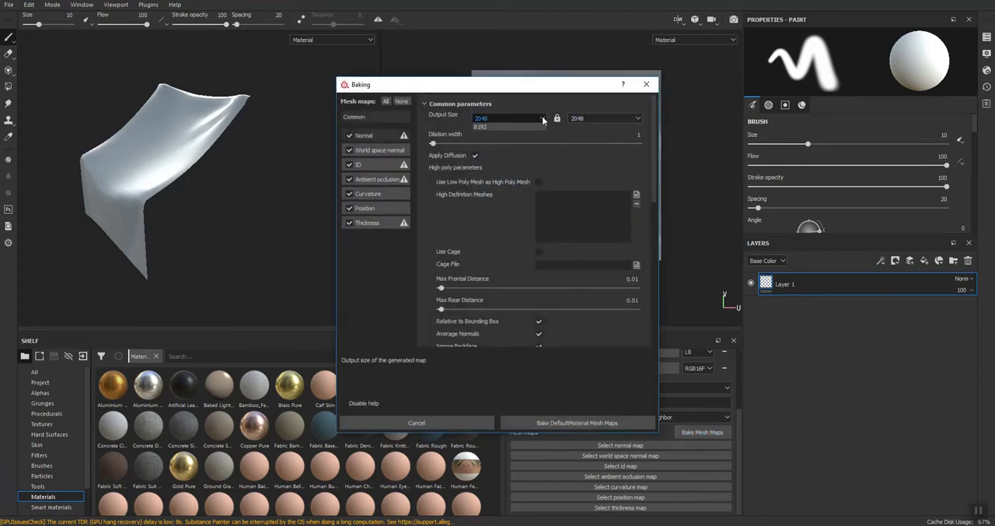
{"action": "left_click", "coordinate": [519, 118]}
{"action": "left_click", "coordinate": [495, 161]}
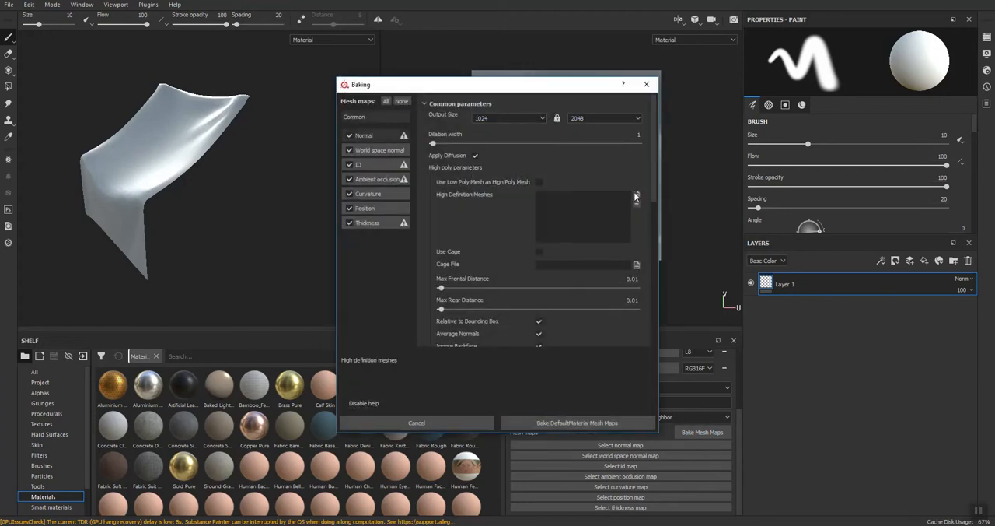
Step: Load Tarp_HP as the high definition mesh and bake the DefaultMaterial mesh maps
{"action": "left_click", "coordinate": [636, 196]}
{"action": "left_click", "coordinate": [455, 175]}
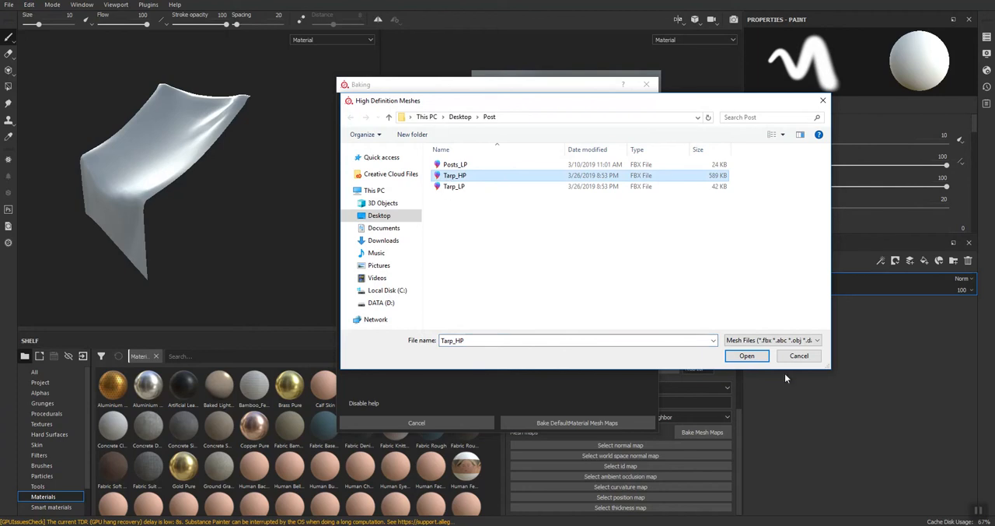
{"action": "left_click", "coordinate": [745, 355]}
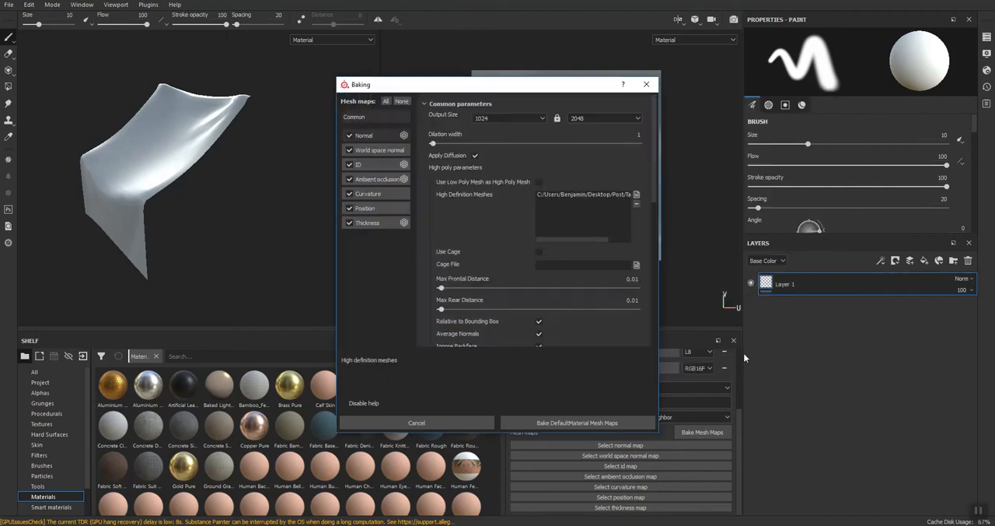
{"action": "left_click", "coordinate": [528, 421]}
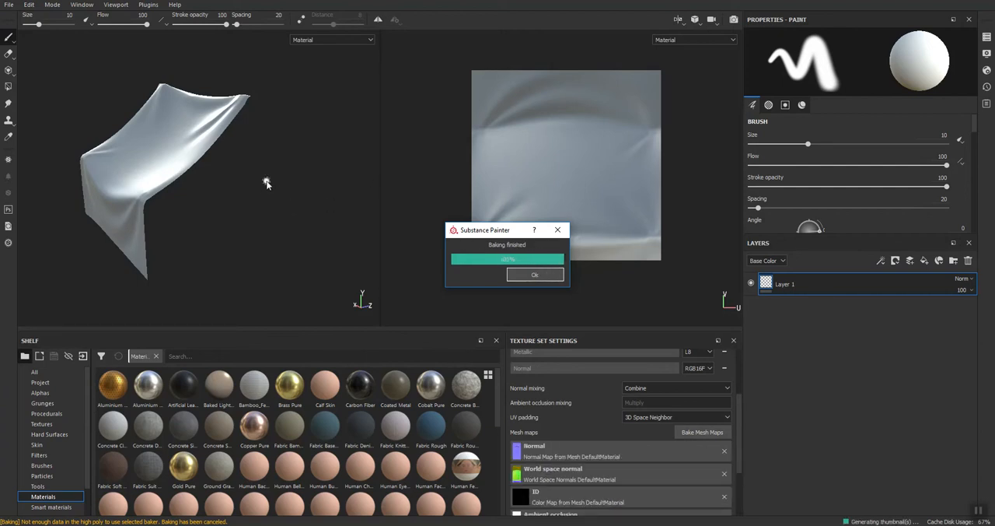
Step: Delete the default paint layer and add an empty folder to the layer stack
{"action": "mouse_move", "coordinate": [204, 235]}
{"action": "left_mouse_down", "text": "alt"}
{"action": "mouse_move", "coordinate": [464, 216]}
{"action": "mouse_move", "coordinate": [407, 259]}
{"action": "mouse_move", "coordinate": [239, 229]}
{"action": "mouse_move", "coordinate": [224, 237]}
{"action": "left_mouse_up", "text": "alt"}
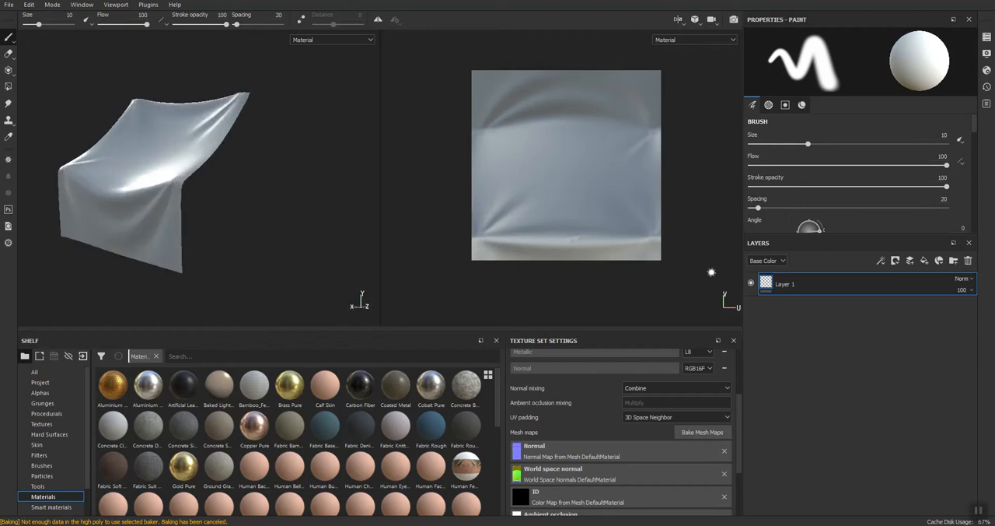
{"action": "left_click", "coordinate": [968, 261]}
{"action": "left_click", "coordinate": [953, 261]}
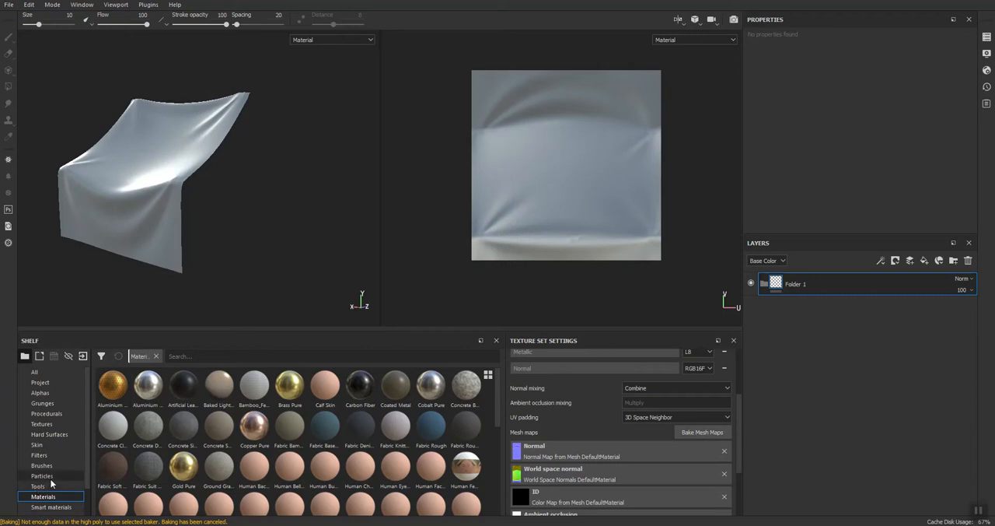
Step: Add the Fabric Knitted Sweater material inside the new folder
{"action": "scroll", "coordinate": [57, 473], "scroll_direction": "down", "scroll_amount": 1}
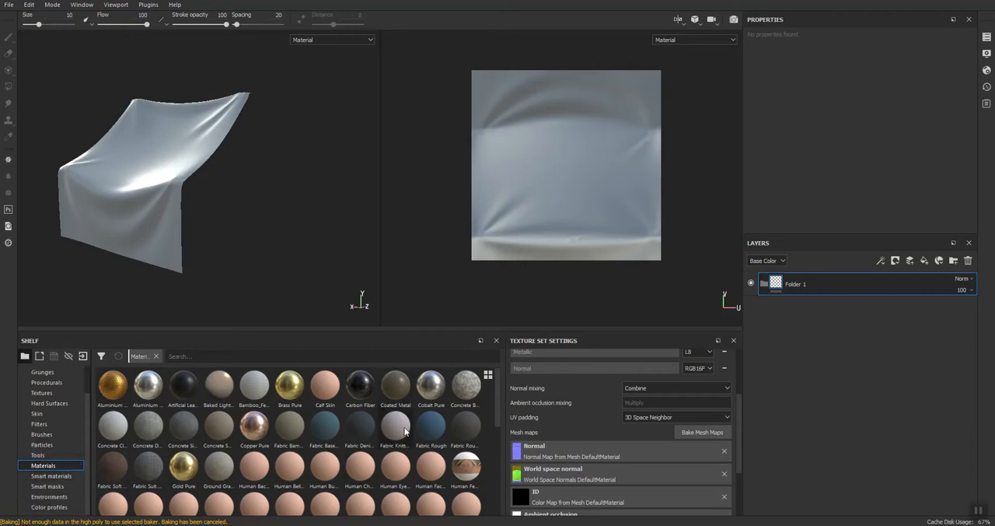
{"action": "mouse_move", "coordinate": [404, 428]}
{"action": "left_click_drag", "start_coordinate": [396, 430], "coordinate": [842, 283]}
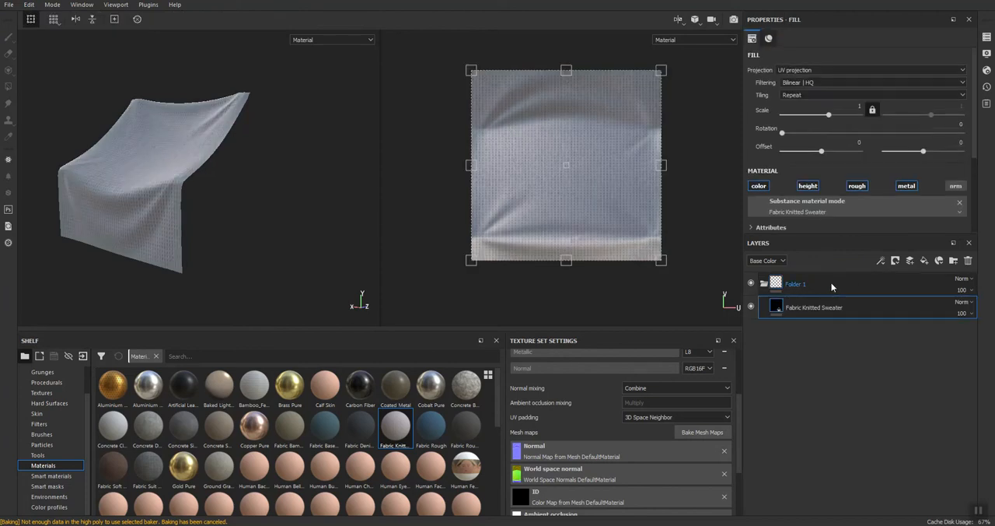
Step: Increase the Fabric Knitted Sweater layer's tiling scale to 2.3
{"action": "left_click_drag", "start_coordinate": [176, 185], "coordinate": [166, 204], "text": "alt"}
{"action": "scroll", "coordinate": [191, 199], "scroll_direction": "up", "scroll_amount": 3}
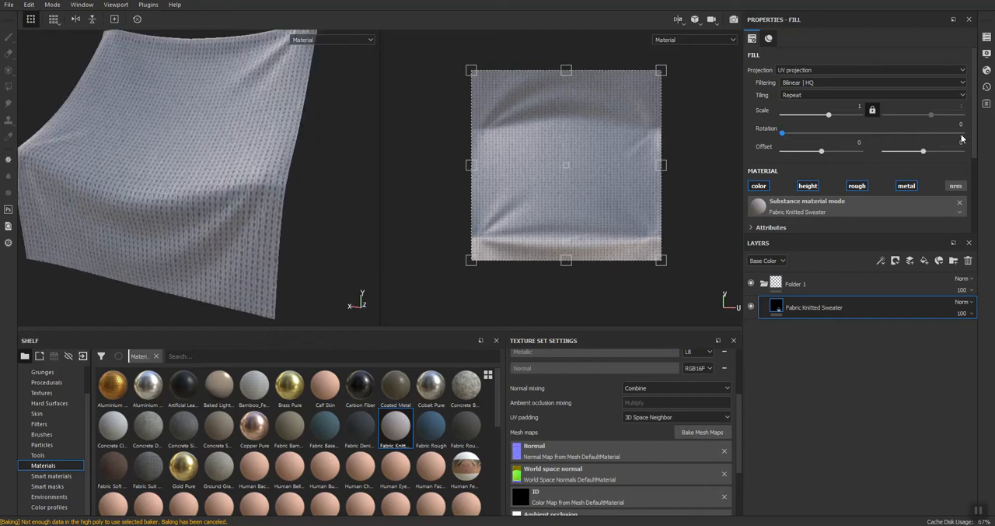
{"action": "left_click_drag", "start_coordinate": [830, 116], "coordinate": [831, 117]}
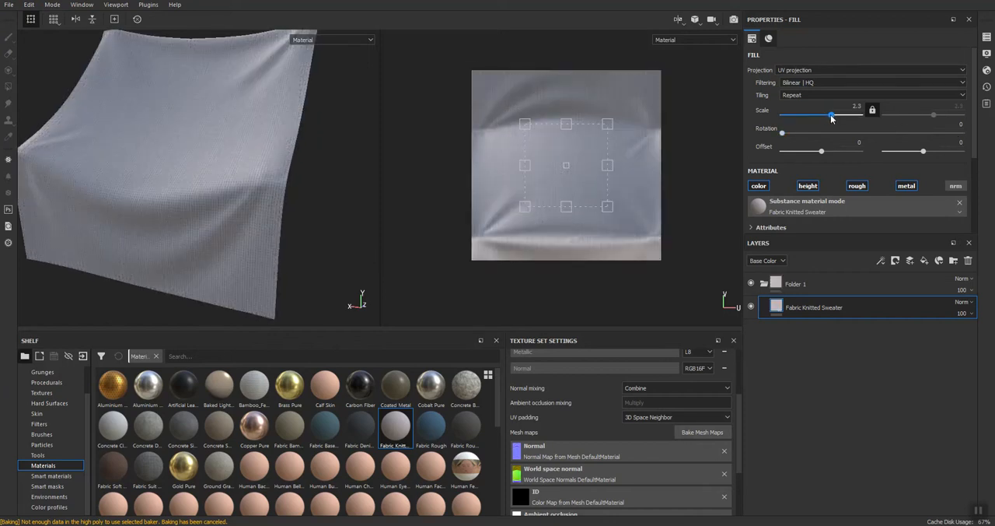
{"action": "scroll", "coordinate": [179, 148], "scroll_direction": "down", "scroll_amount": 3}
{"action": "left_click_drag", "start_coordinate": [179, 148], "coordinate": [339, 187], "text": "alt"}
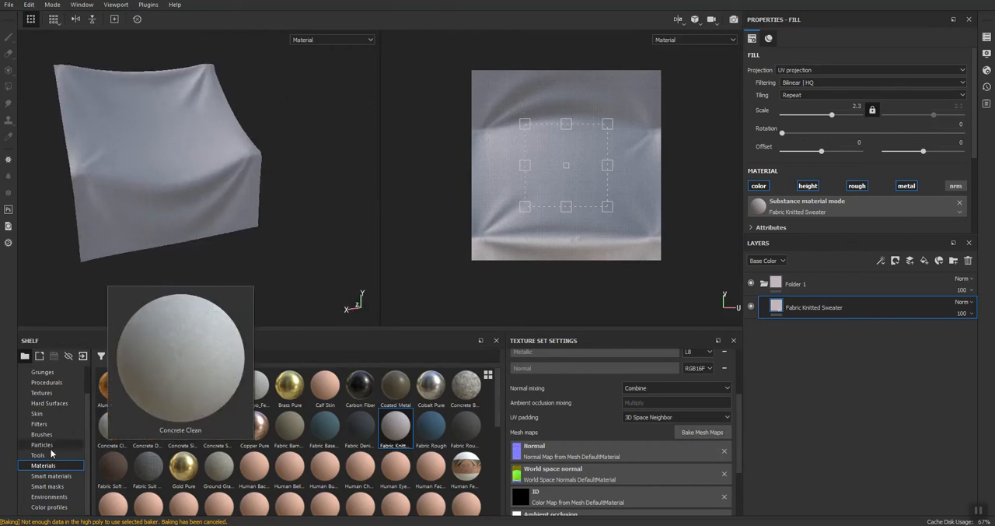
Step: Display the smart materials collection and add a second folder above the fabric folder
{"action": "left_click", "coordinate": [47, 475]}
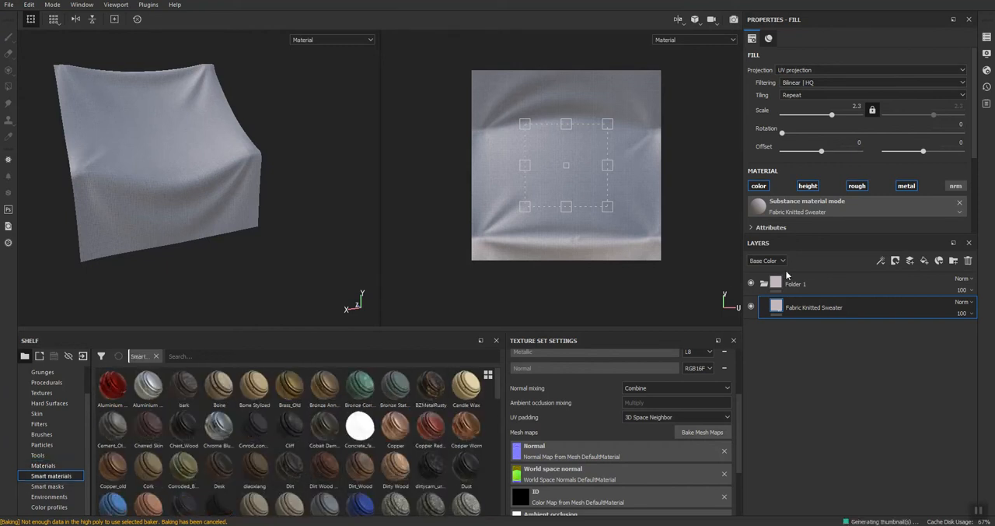
{"action": "left_click", "coordinate": [944, 283]}
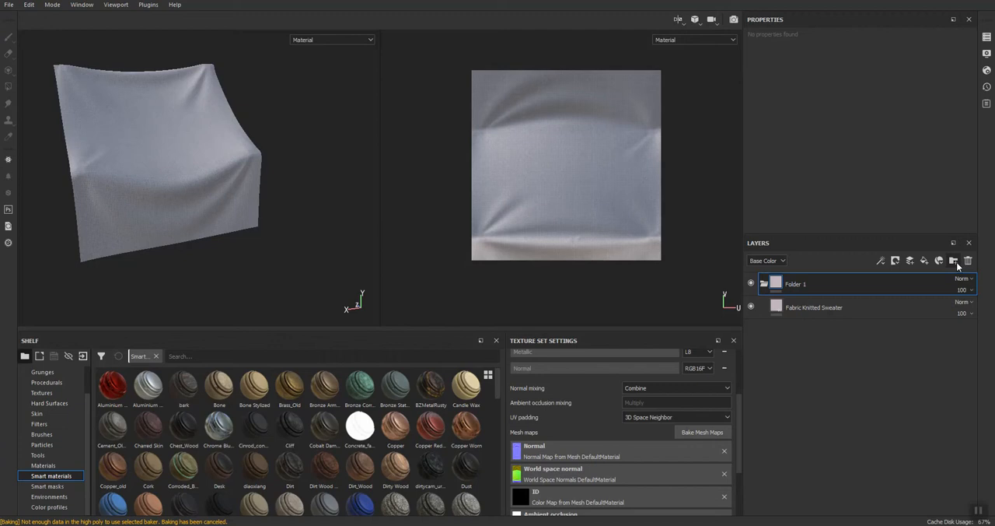
{"action": "left_click", "coordinate": [955, 261]}
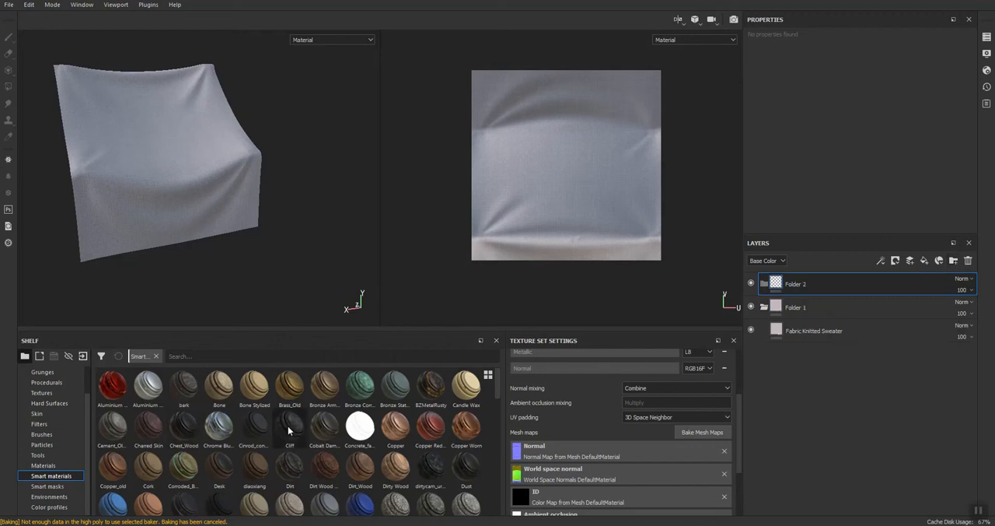
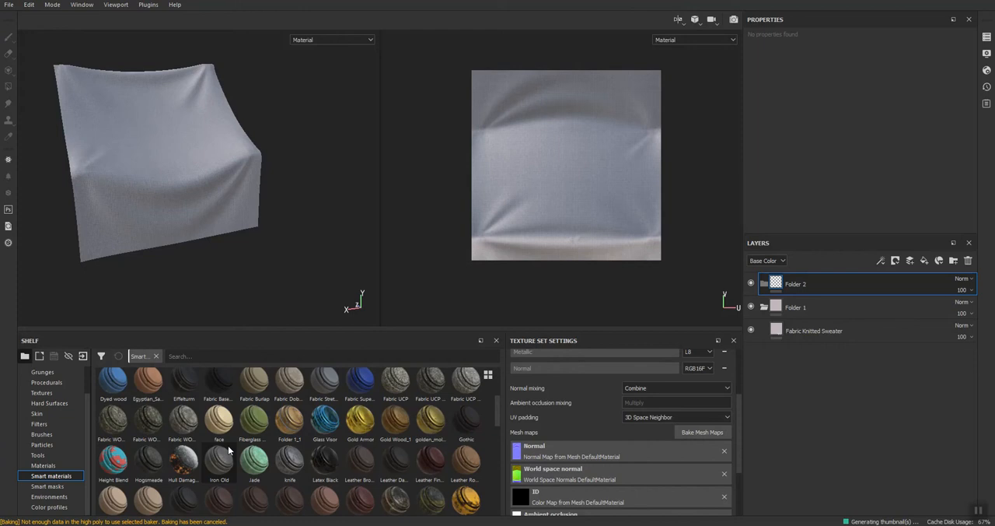
Step: Add the Dirt smart material inside Folder 2 and set its blend mode to Soft Light
{"action": "left_click_drag", "start_coordinate": [290, 465], "coordinate": [894, 286]}
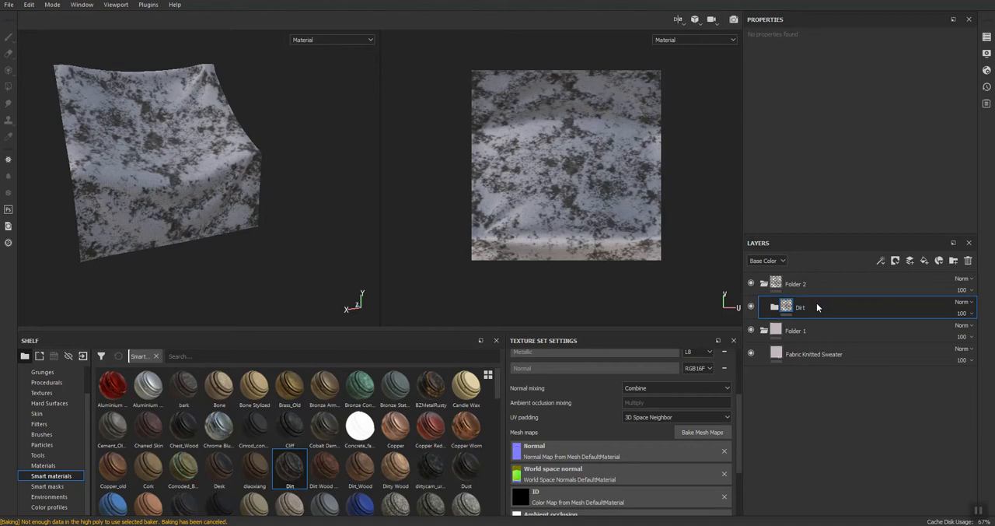
{"action": "left_click", "coordinate": [775, 308]}
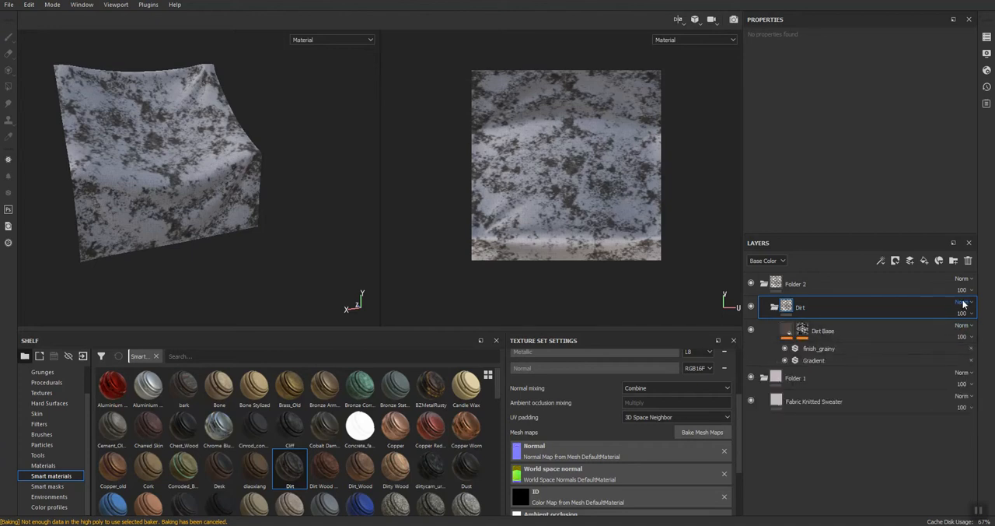
{"action": "left_click", "coordinate": [963, 302]}
{"action": "left_click", "coordinate": [936, 186]}
Step: Lower the opacity of Folder 2 to 9 and check the dirt on the tarp from another angle
{"action": "left_click", "coordinate": [962, 290]}
{"action": "left_click_drag", "start_coordinate": [992, 311], "coordinate": [951, 310]}
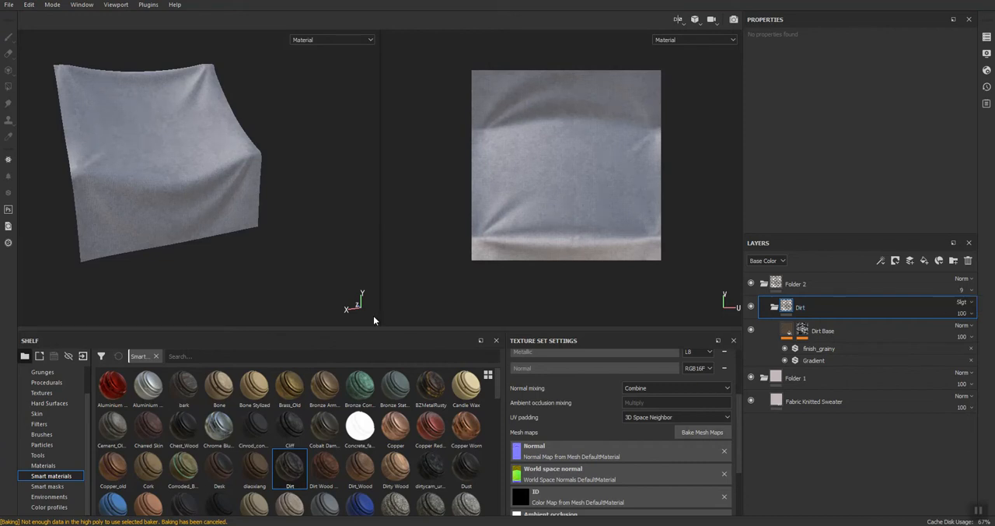
{"action": "left_click_drag", "start_coordinate": [151, 195], "coordinate": [186, 173], "text": "alt"}
Step: Export the tarp's texture set to the Post folder on the desktop
{"action": "left_click", "coordinate": [8, 6]}
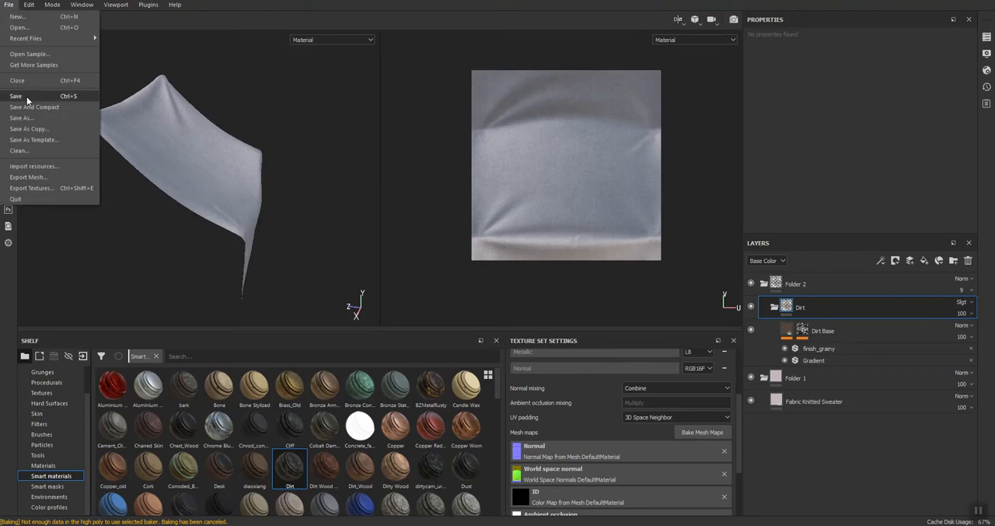
{"action": "left_click", "coordinate": [30, 188]}
{"action": "left_click", "coordinate": [395, 108]}
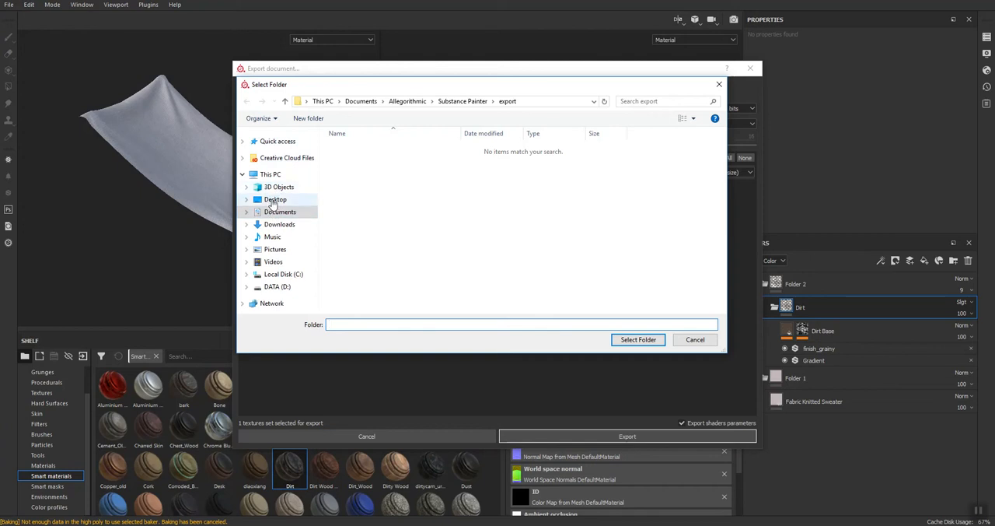
{"action": "left_click", "coordinate": [275, 199]}
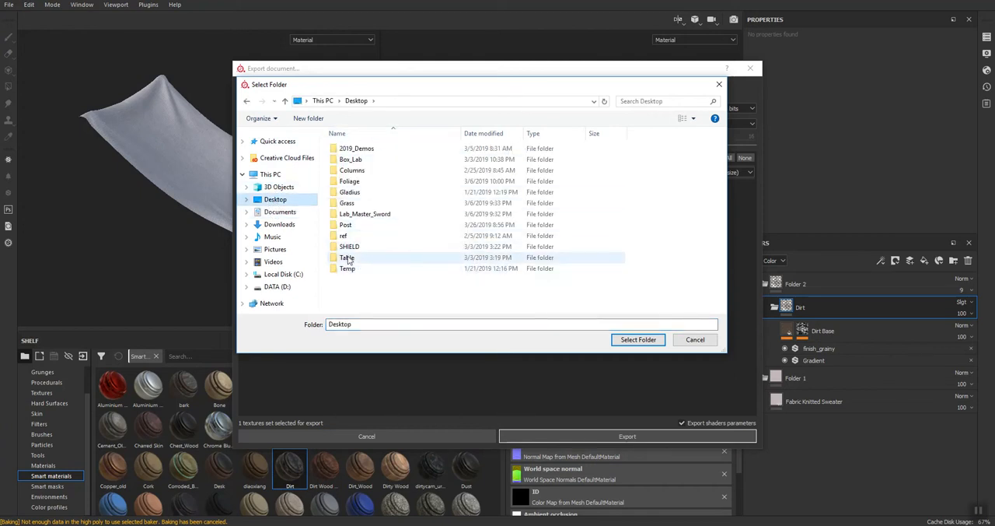
{"action": "double_click", "coordinate": [345, 224]}
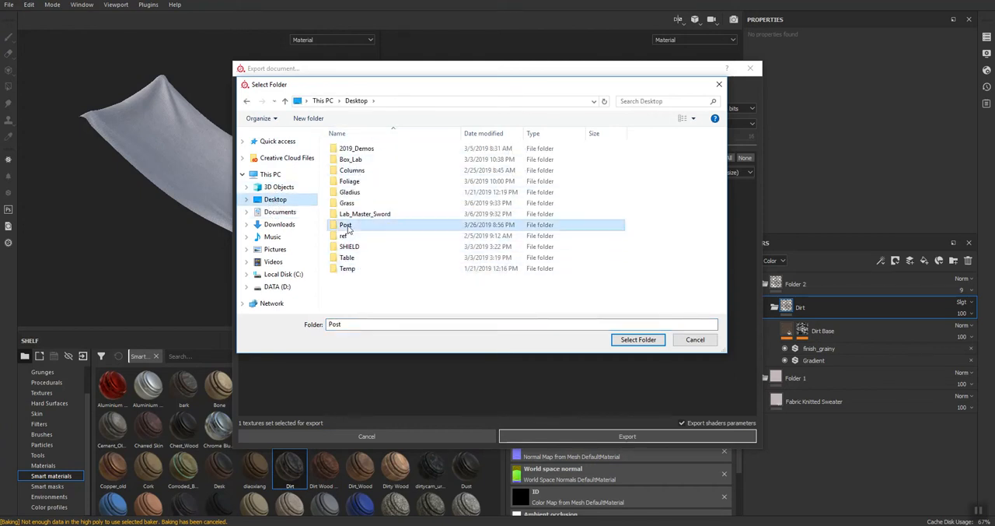
{"action": "left_click", "coordinate": [636, 340]}
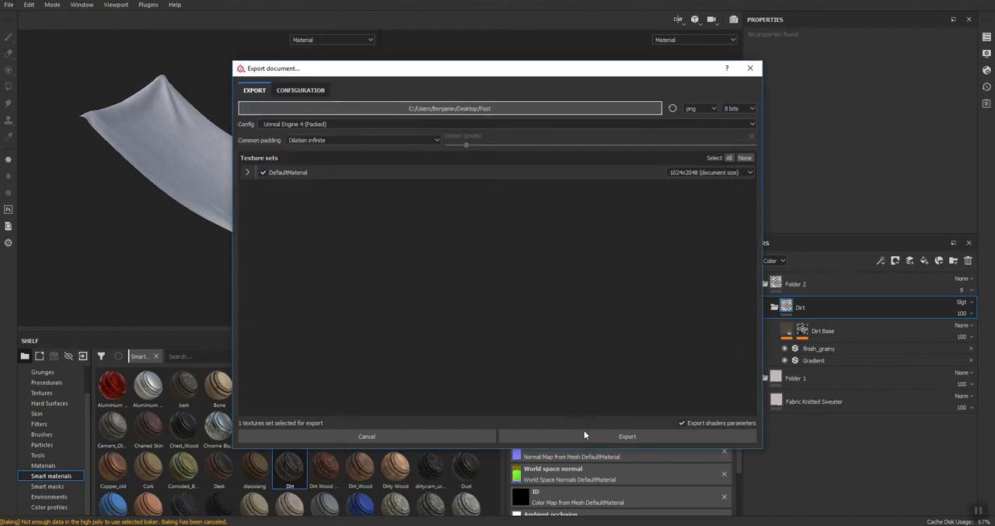
{"action": "left_click", "coordinate": [582, 435]}
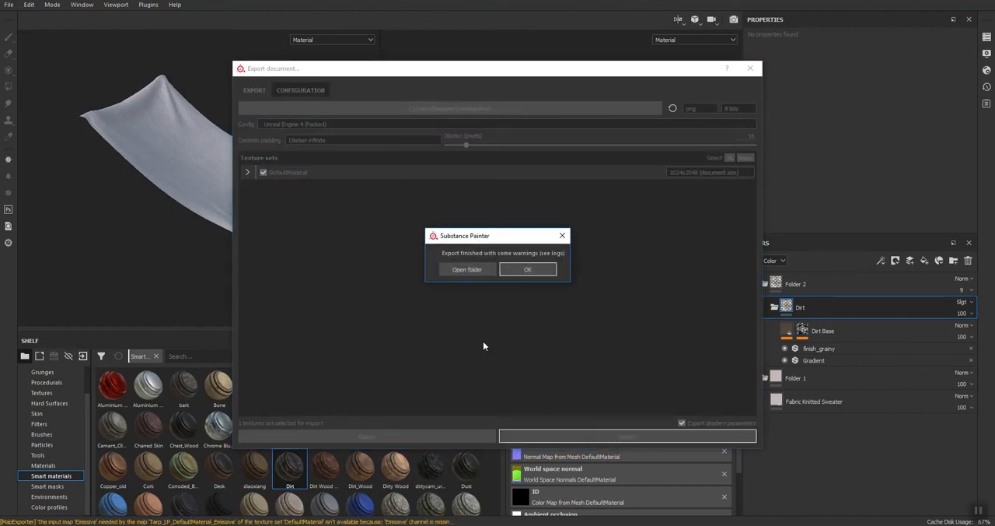
{"action": "left_click", "coordinate": [528, 269]}
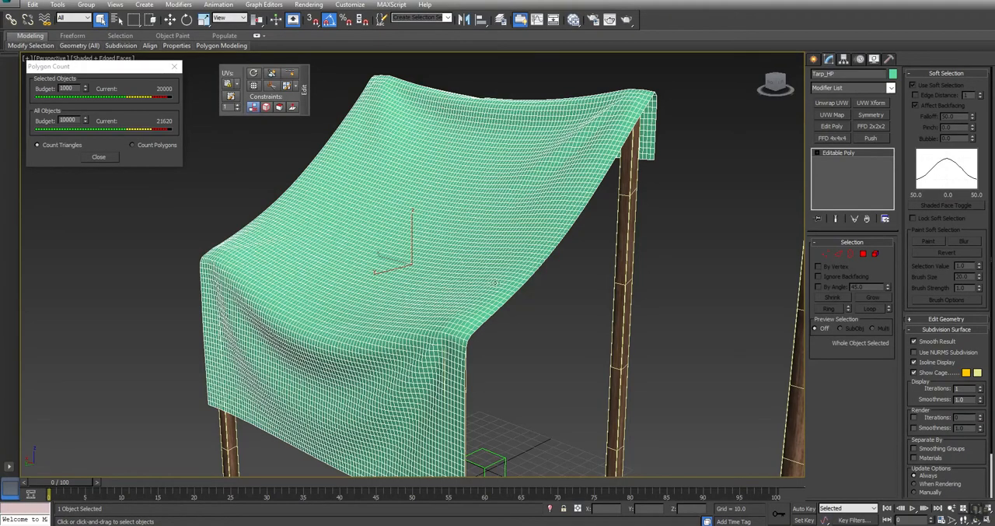
Step: Switch to 3ds Max, unhide all objects, and hide the high-poly tarp Tarp_HP
{"action": "middle_click_drag", "start_coordinate": [505, 257], "coordinate": [493, 241], "text": "alt"}
{"action": "right_click", "coordinate": [578, 196]}
{"action": "left_click", "coordinate": [597, 145]}
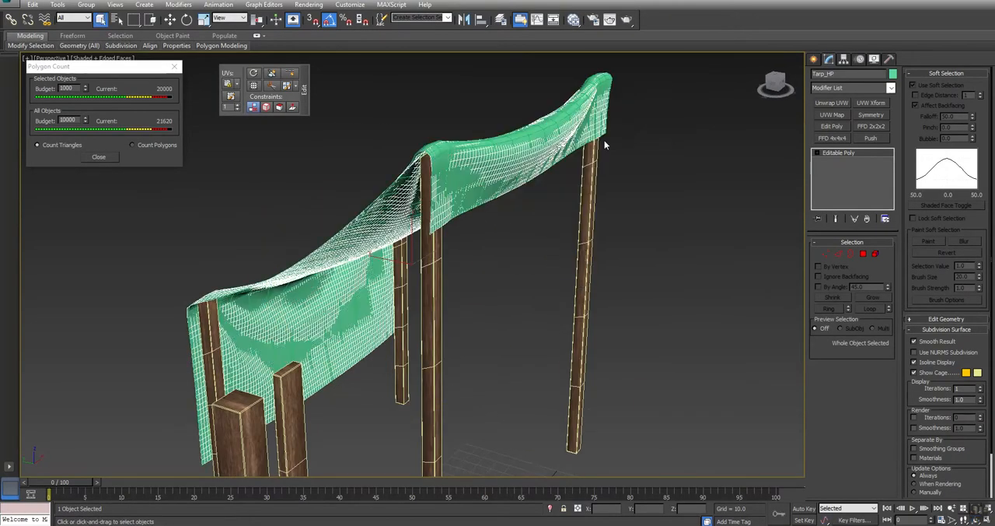
{"action": "right_click", "coordinate": [674, 199]}
{"action": "left_click", "coordinate": [701, 169]}
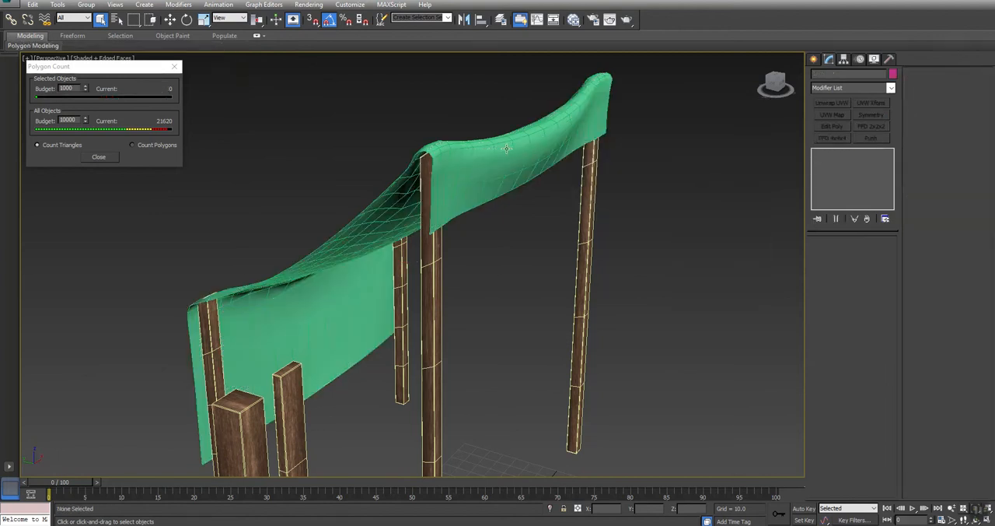
Step: Create a new Standard material in the Slate Material Editor and assign it to the low-poly tarp Tarp_LP
{"action": "left_click", "coordinate": [498, 166]}
{"action": "key", "text": "m"}
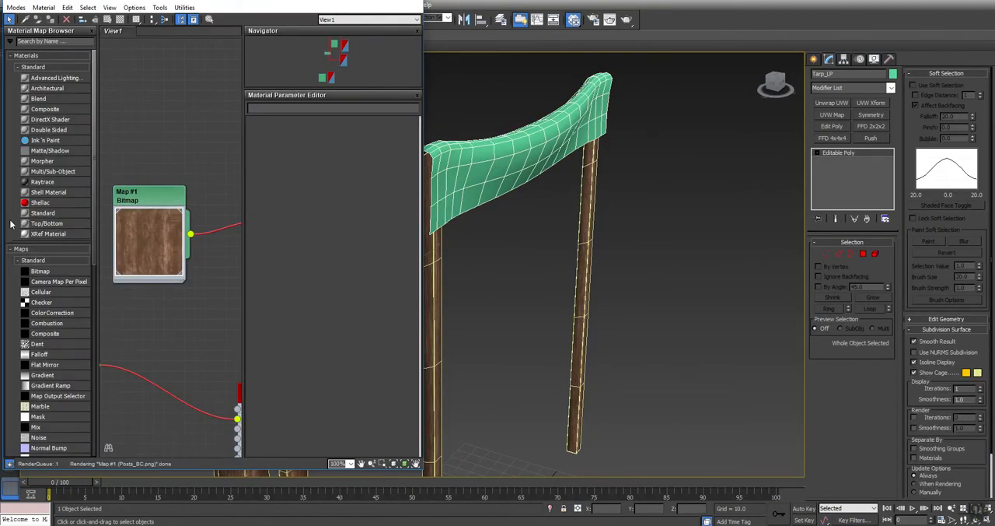
{"action": "middle_click_drag", "start_coordinate": [218, 98], "coordinate": [207, 324]}
{"action": "left_click_drag", "start_coordinate": [44, 212], "coordinate": [180, 117]}
{"action": "right_click", "coordinate": [211, 113]}
{"action": "left_click", "coordinate": [262, 131]}
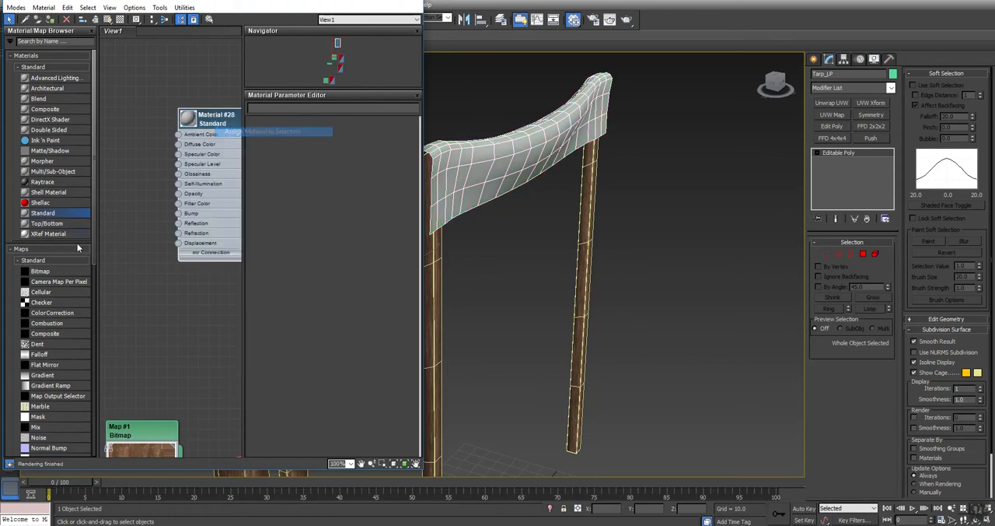
Step: Load the exported tarp base color image from the Post folder as a Bitmap map and connect it to Diffuse Color
{"action": "left_click_drag", "start_coordinate": [43, 270], "coordinate": [198, 308]}
{"action": "left_click", "coordinate": [181, 13]}
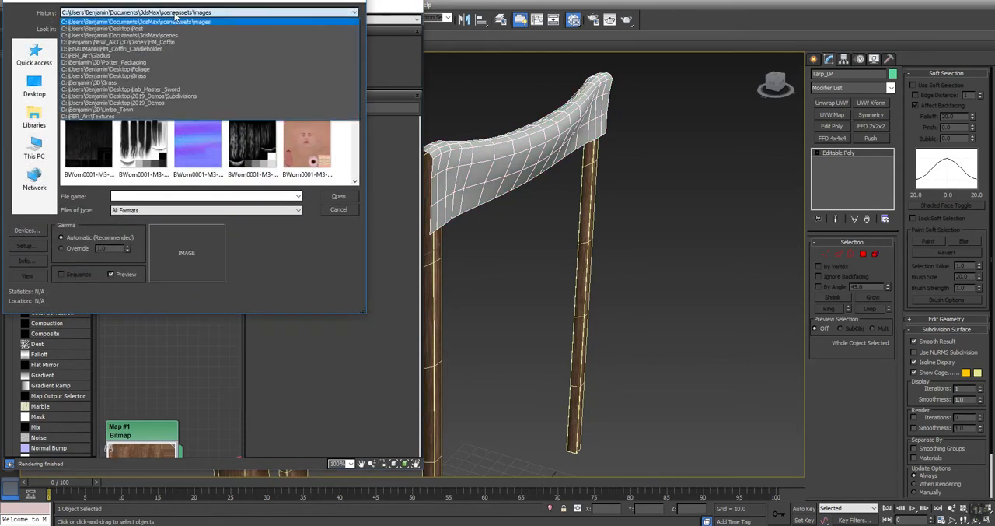
{"action": "left_click", "coordinate": [195, 31]}
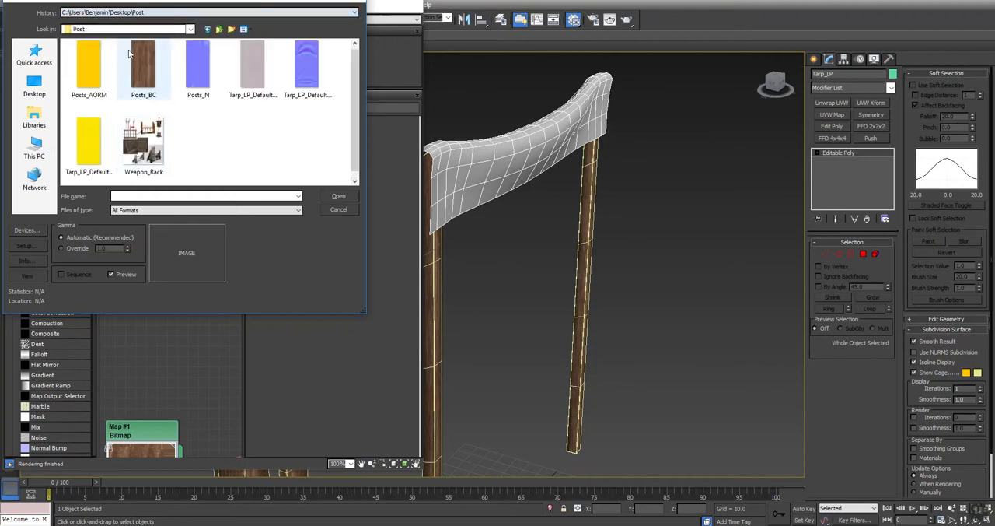
{"action": "double_click", "coordinate": [259, 62]}
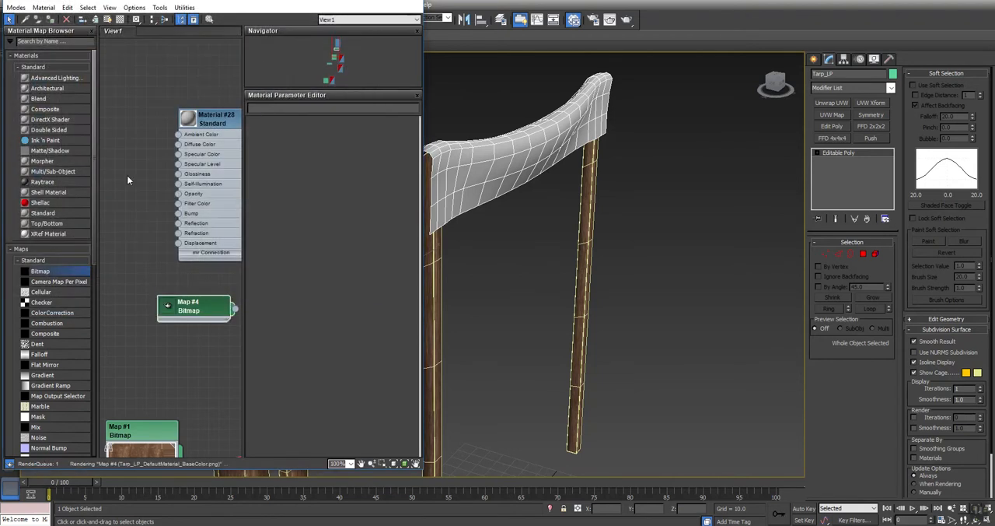
{"action": "left_click_drag", "start_coordinate": [229, 307], "coordinate": [177, 146]}
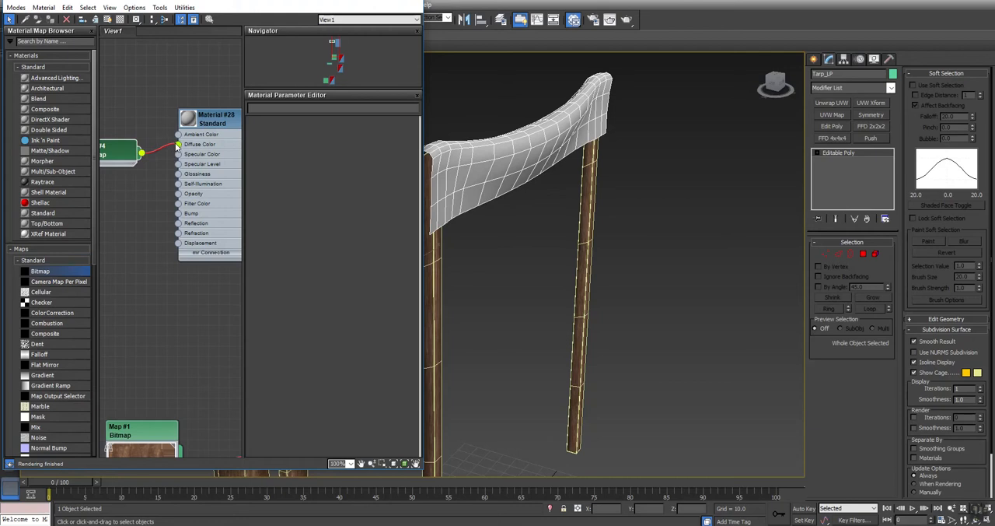
Step: Show the tarp's realistic material in the viewport and make that material 2-Sided
{"action": "right_click", "coordinate": [225, 116]}
{"action": "left_click", "coordinate": [272, 248]}
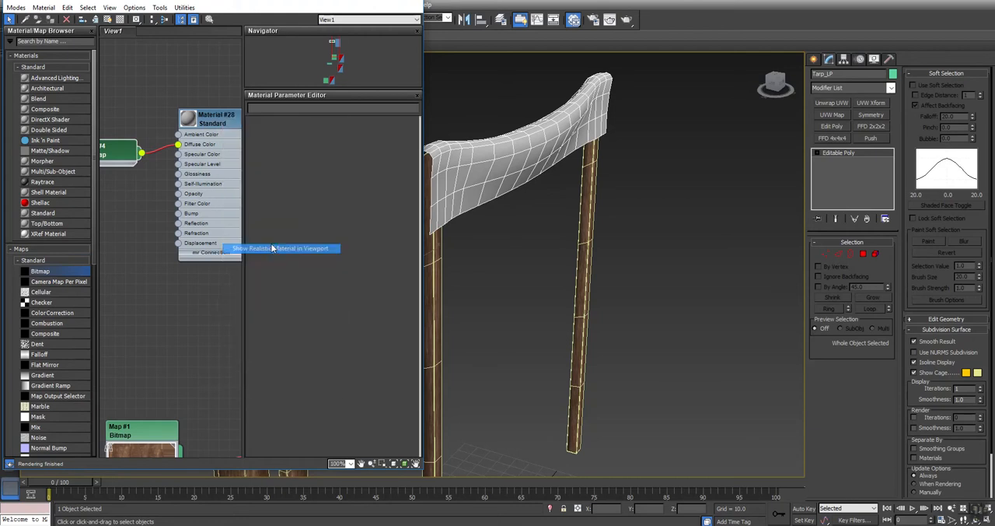
{"action": "middle_click_drag", "start_coordinate": [533, 178], "coordinate": [689, 240]}
{"action": "middle_click_drag", "start_coordinate": [511, 280], "coordinate": [591, 253], "text": "alt"}
{"action": "double_click", "coordinate": [217, 117]}
{"action": "left_click", "coordinate": [377, 131]}
Step: Scale the low-poly tarp up uniformly to about 102 percent and check its fit around the tent posts
{"action": "left_click_drag", "start_coordinate": [341, 0], "coordinate": [209, 57]}
{"action": "middle_click_drag", "start_coordinate": [554, 225], "coordinate": [554, 201]}
{"action": "scroll", "coordinate": [554, 201], "scroll_direction": "down", "scroll_amount": 8}
{"action": "middle_click_drag", "start_coordinate": [520, 239], "coordinate": [595, 295], "text": "alt"}
{"action": "scroll", "coordinate": [599, 201], "scroll_direction": "up", "scroll_amount": 4}
{"action": "scroll", "coordinate": [595, 296], "scroll_direction": "up", "scroll_amount": 5}
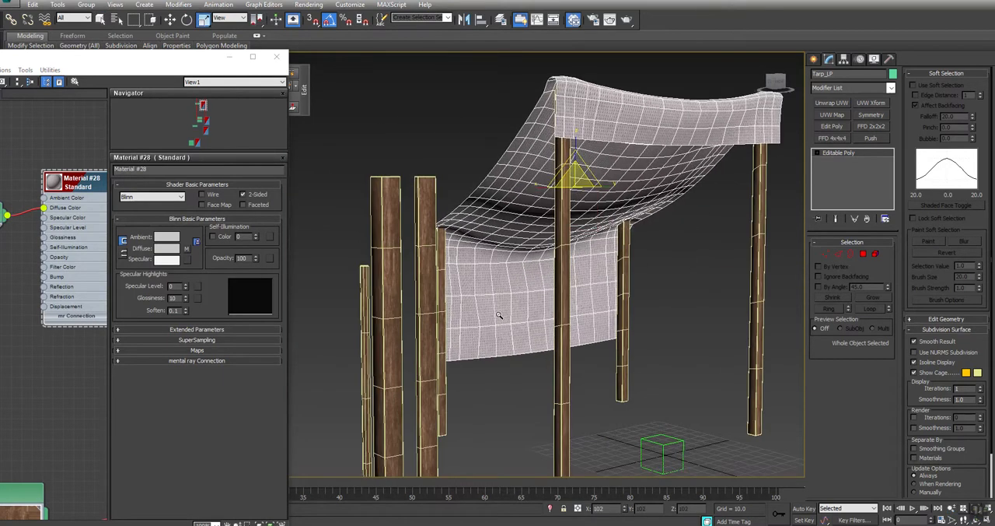
{"action": "mouse_move", "coordinate": [529, 303]}
{"action": "middle_mouse_down", "text": "alt"}
{"action": "mouse_move", "coordinate": [455, 289]}
{"action": "mouse_move", "coordinate": [513, 284]}
{"action": "mouse_move", "coordinate": [524, 294]}
{"action": "middle_mouse_up", "text": "alt"}
{"action": "scroll", "coordinate": [523, 294], "scroll_direction": "down", "scroll_amount": 4}
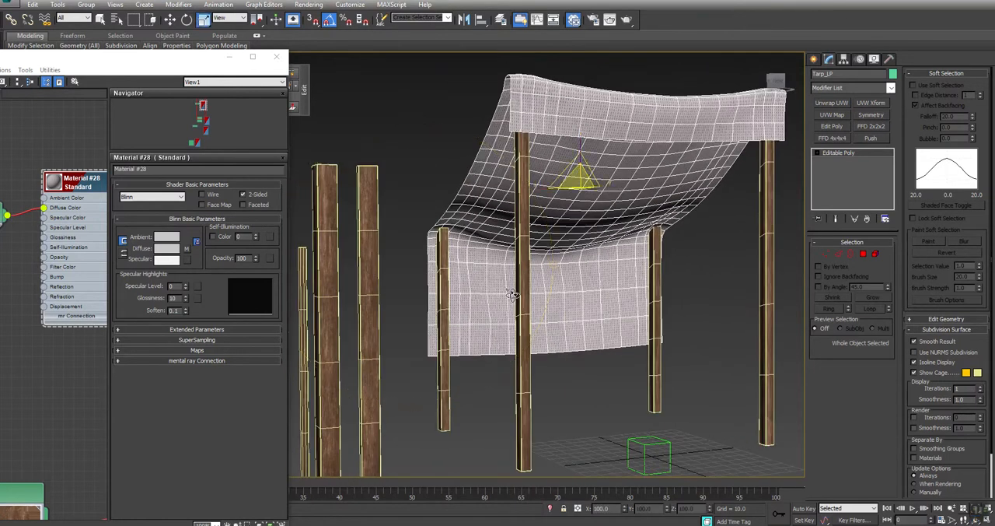
Step: Hide the spare posts standing beside the tent
{"action": "left_click_drag", "start_coordinate": [436, 279], "coordinate": [350, 301]}
{"action": "right_click", "coordinate": [349, 301]}
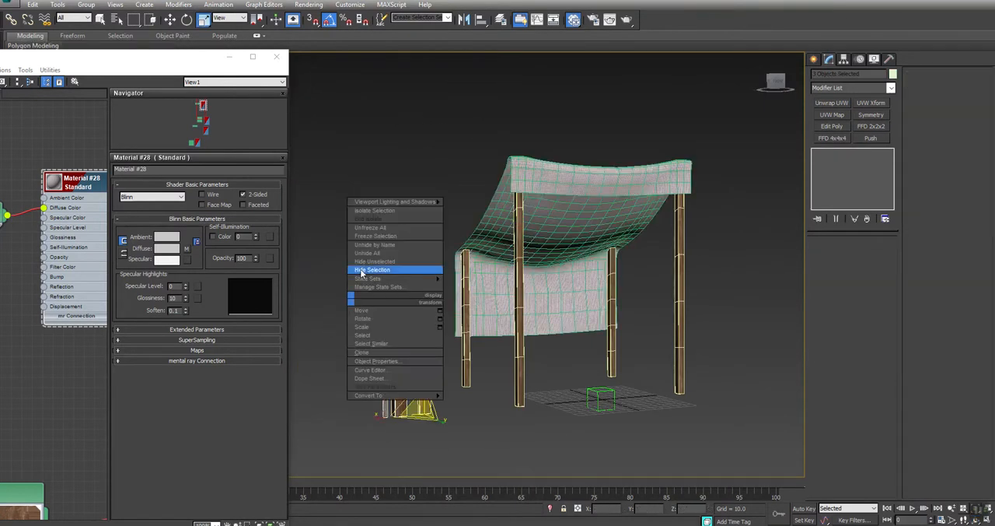
{"action": "left_click", "coordinate": [364, 272]}
{"action": "left_click_drag", "start_coordinate": [182, 63], "coordinate": [220, 75]}
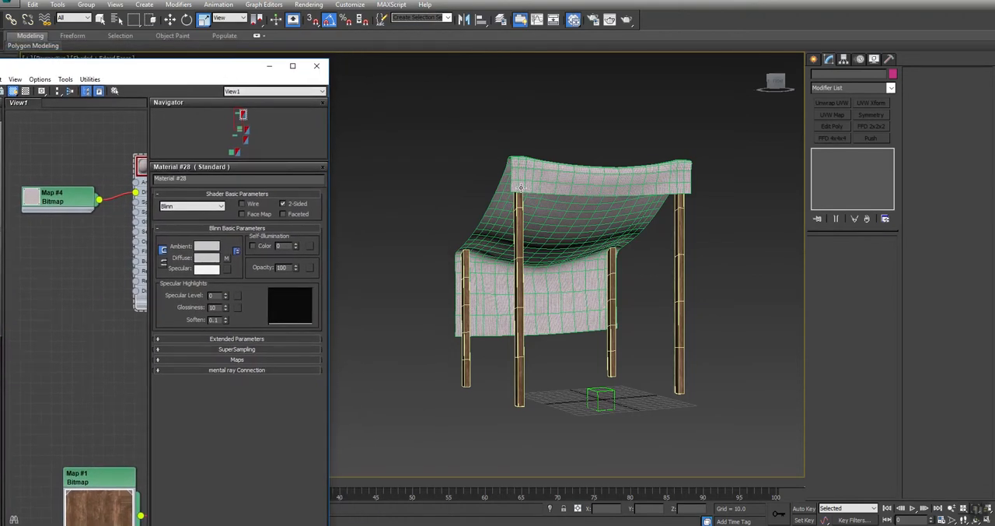
Step: Inspect where a polygon on the tarp's front lower edge lies in its UV layout using a temporary Unwrap UVW modifier
{"action": "left_click", "coordinate": [549, 180]}
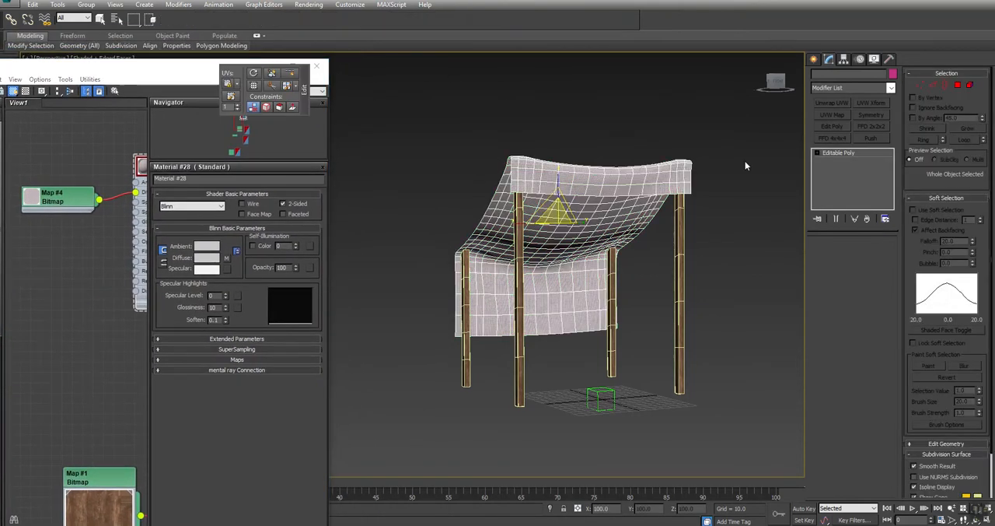
{"action": "left_click", "coordinate": [829, 103]}
{"action": "left_click", "coordinate": [853, 362]}
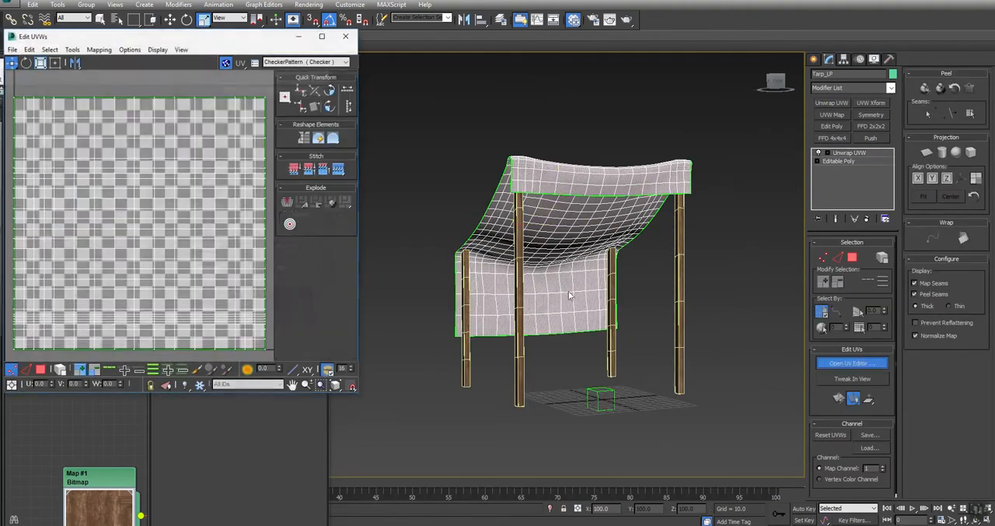
{"action": "left_click", "coordinate": [853, 257]}
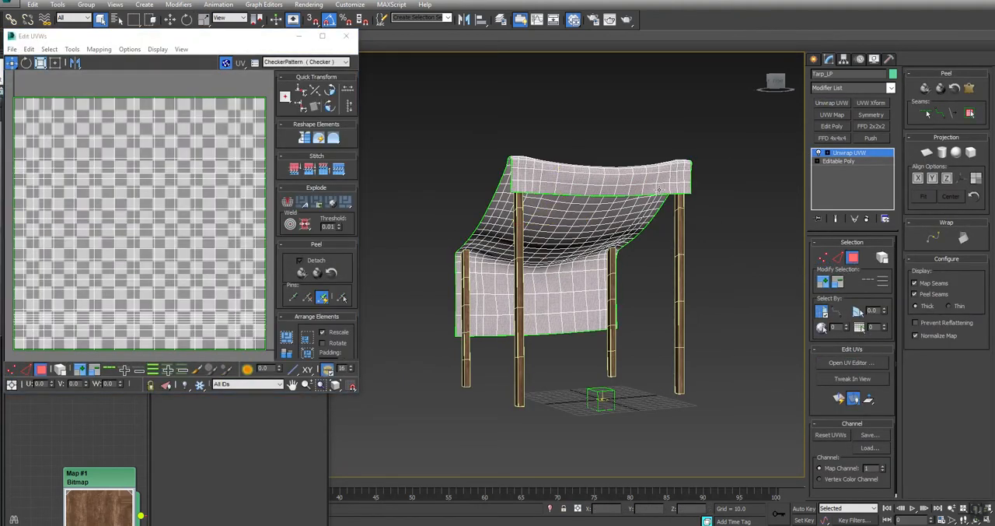
{"action": "left_click", "coordinate": [659, 189]}
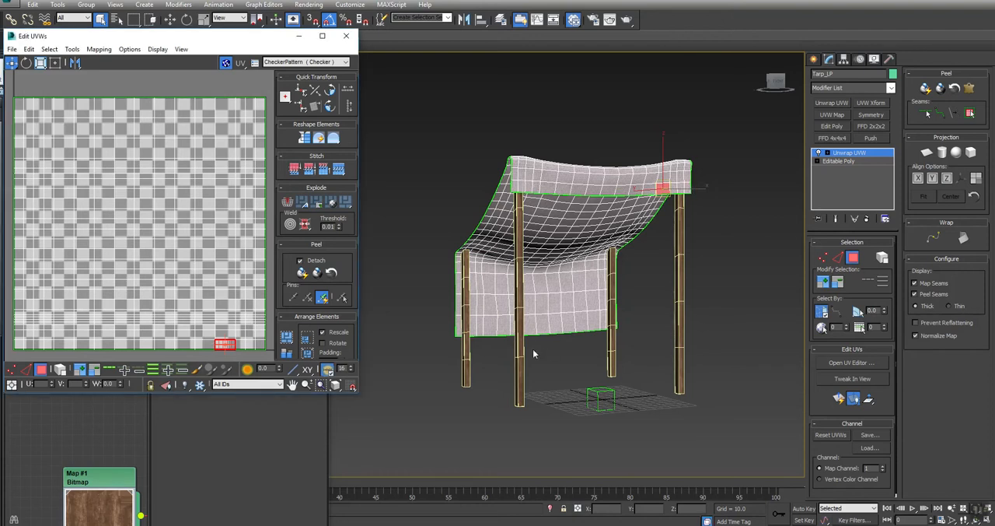
{"action": "left_click", "coordinate": [867, 219]}
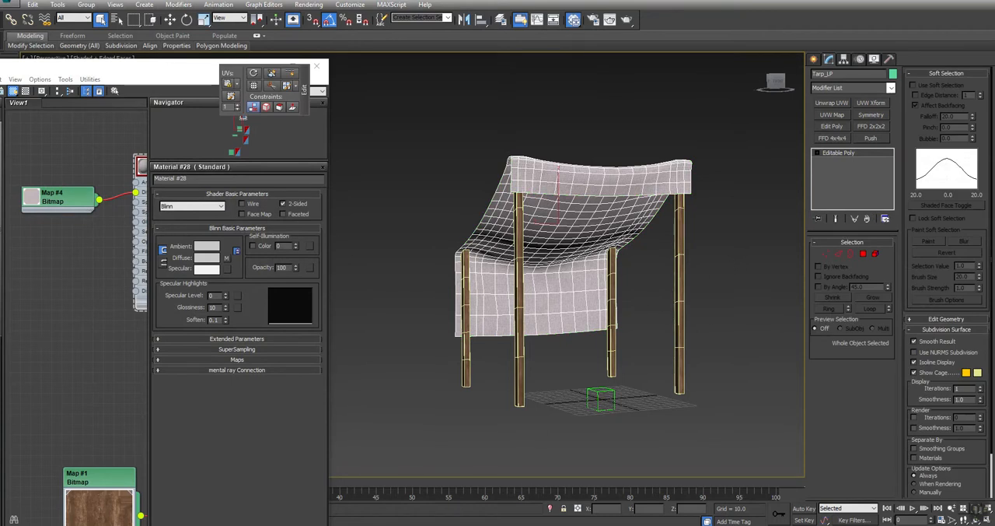
Step: Switch to Photoshop and examine the torn lower edge of the fabric image at 200% with the Lasso tool active
{"action": "mouse_move", "coordinate": [420, 525]}
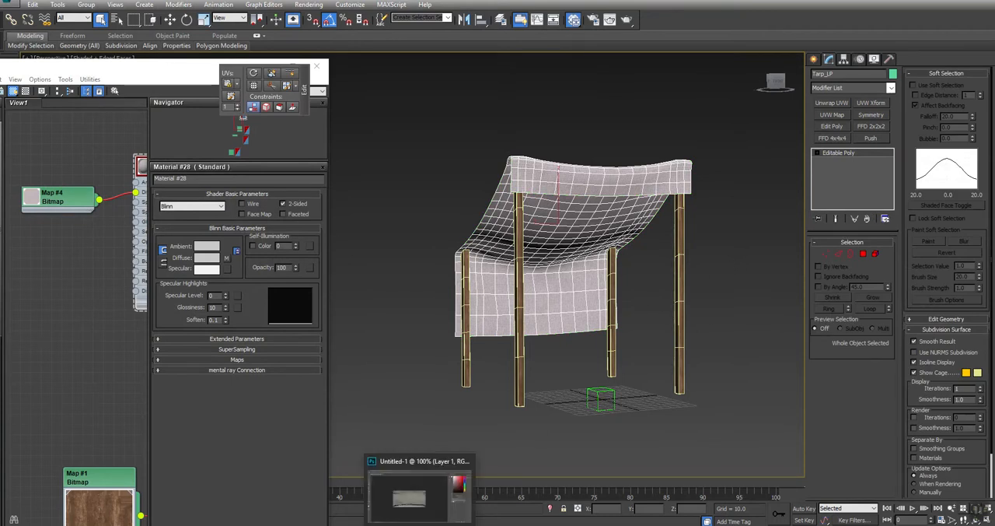
{"action": "left_click", "coordinate": [412, 491]}
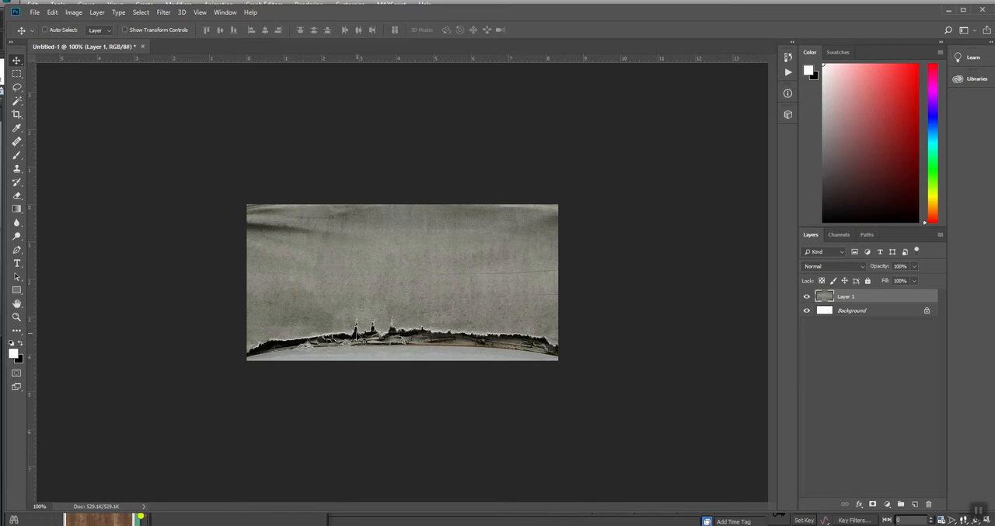
{"action": "key", "text": "ctrl+plus"}
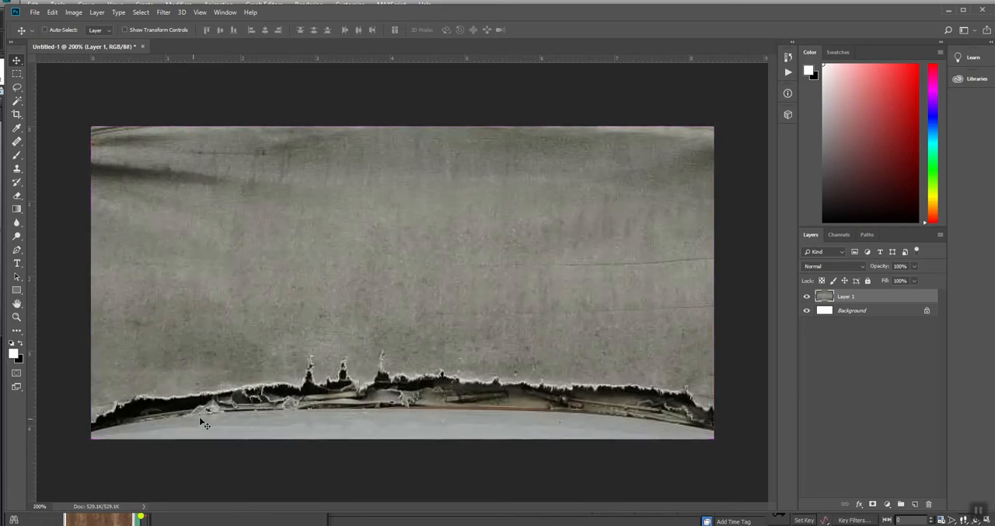
{"action": "key", "text": "l"}
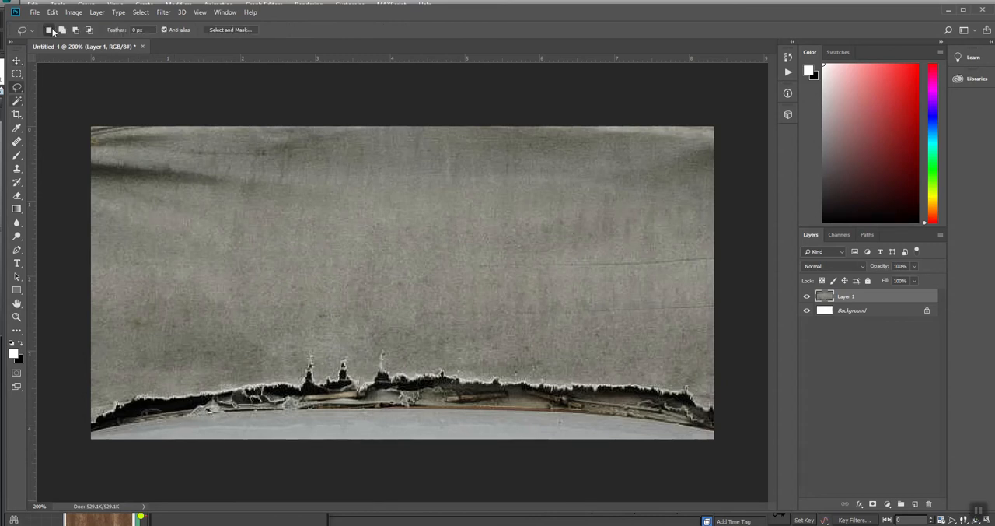
{"action": "left_click", "coordinate": [33, 13]}
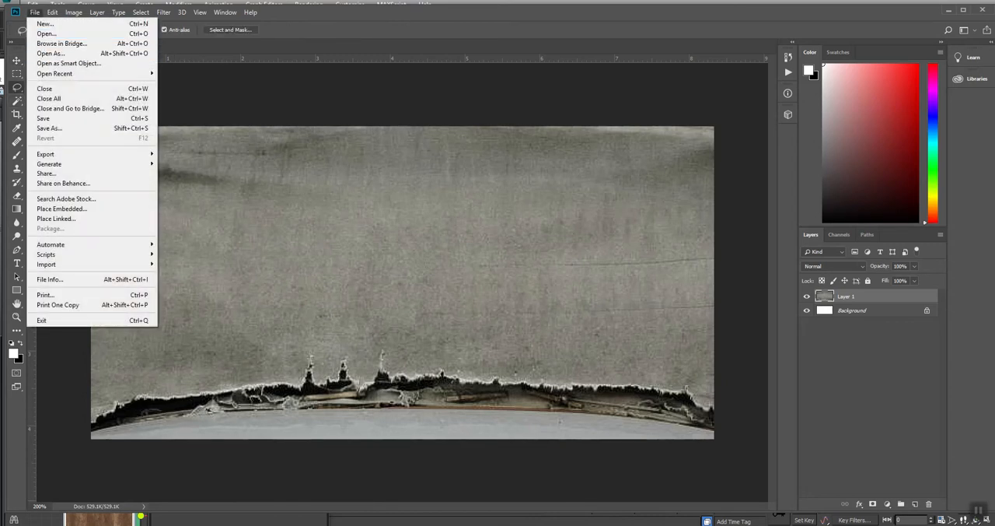
{"action": "left_click", "coordinate": [550, 418]}
Step: Open Tarp_LP_DefaultMaterial_BaseColor from the Post folder on the Desktop in Photoshop
{"action": "left_click", "coordinate": [337, 525]}
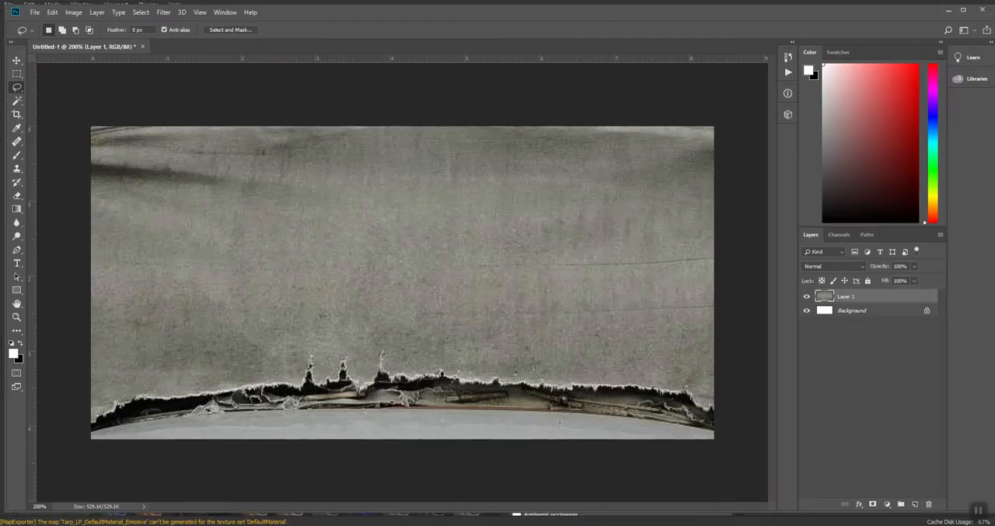
{"action": "key", "text": "super+e"}
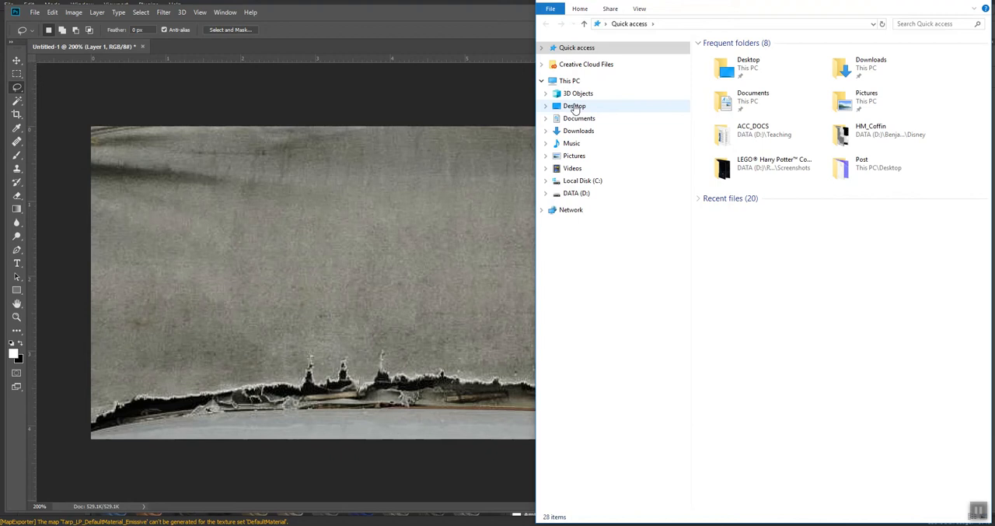
{"action": "left_click", "coordinate": [574, 106]}
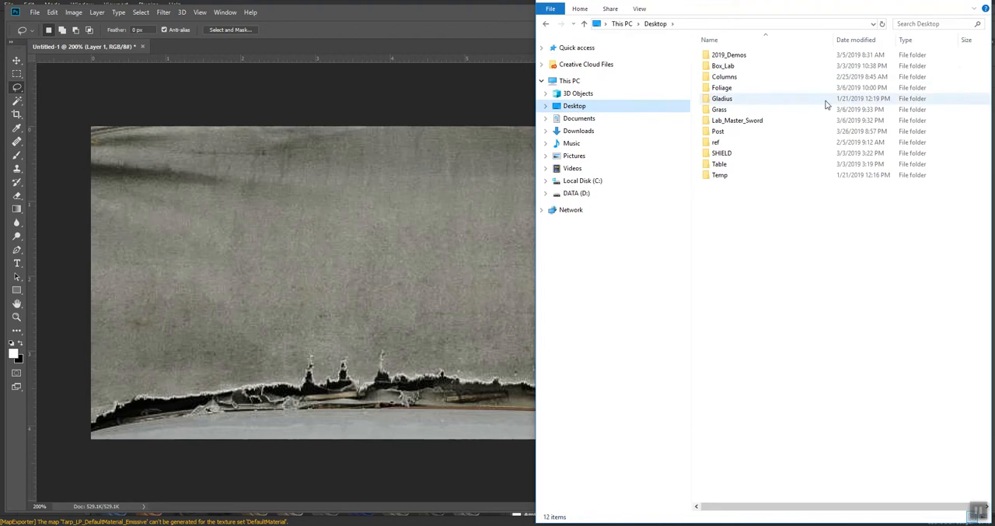
{"action": "double_click", "coordinate": [717, 131]}
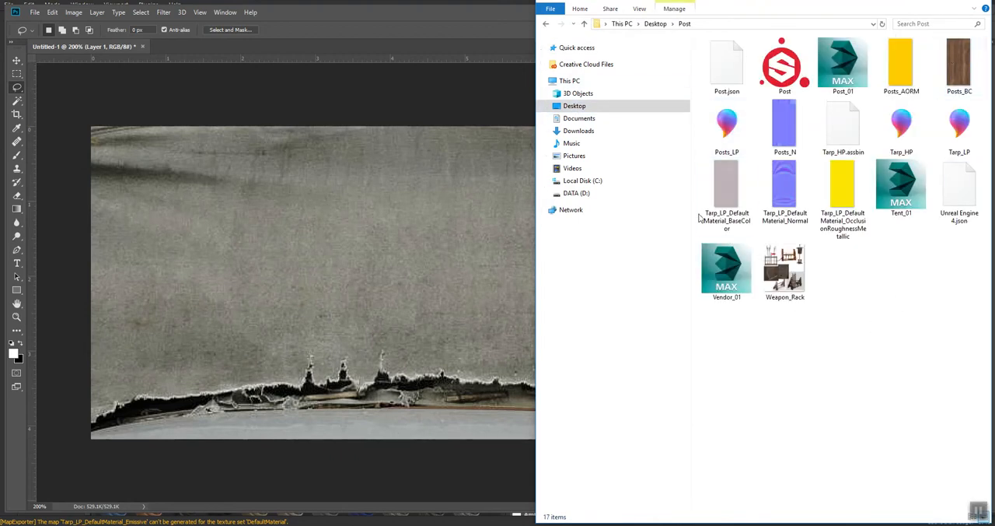
{"action": "right_click", "coordinate": [738, 173]}
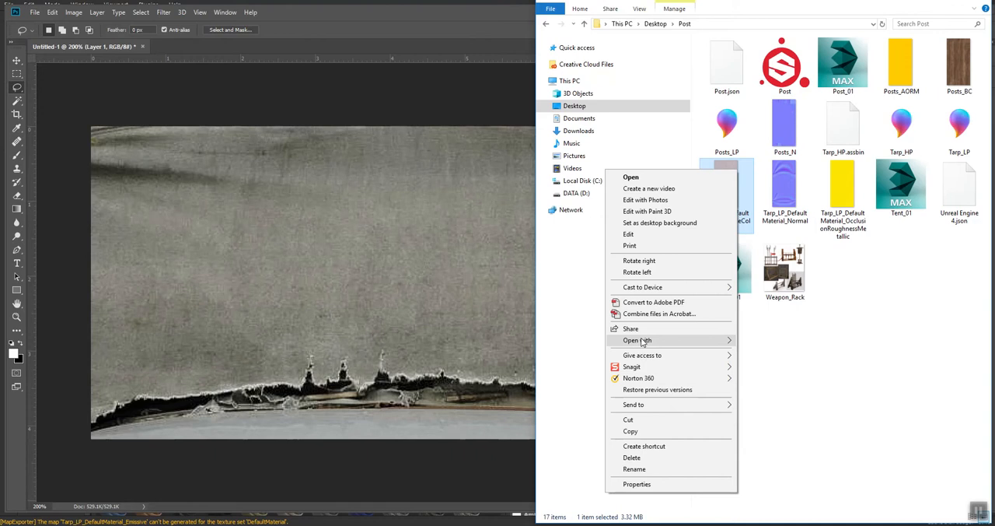
{"action": "mouse_move", "coordinate": [723, 340]}
{"action": "left_click", "coordinate": [790, 353]}
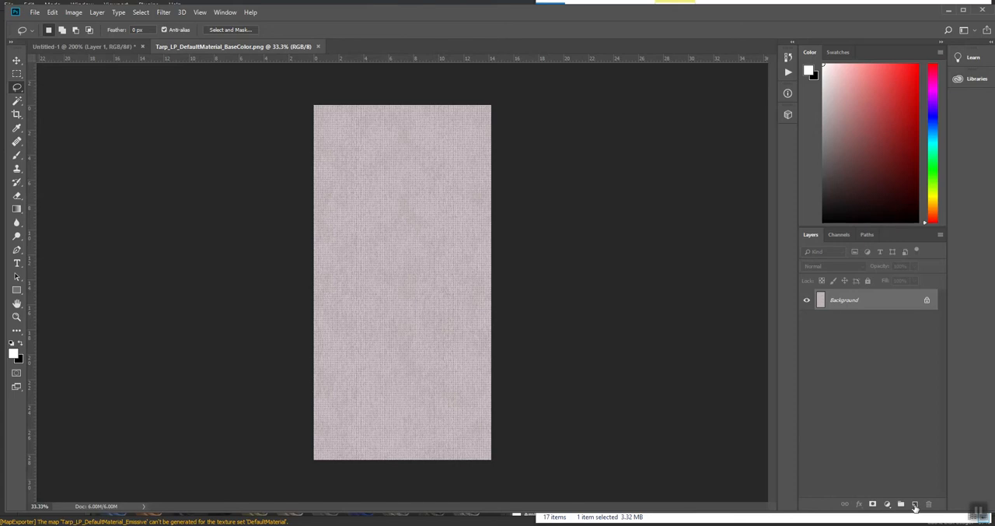
Step: Save the base colour texture as a Photoshop PSD file named Tarp_O in the Post folder
{"action": "left_click", "coordinate": [35, 13]}
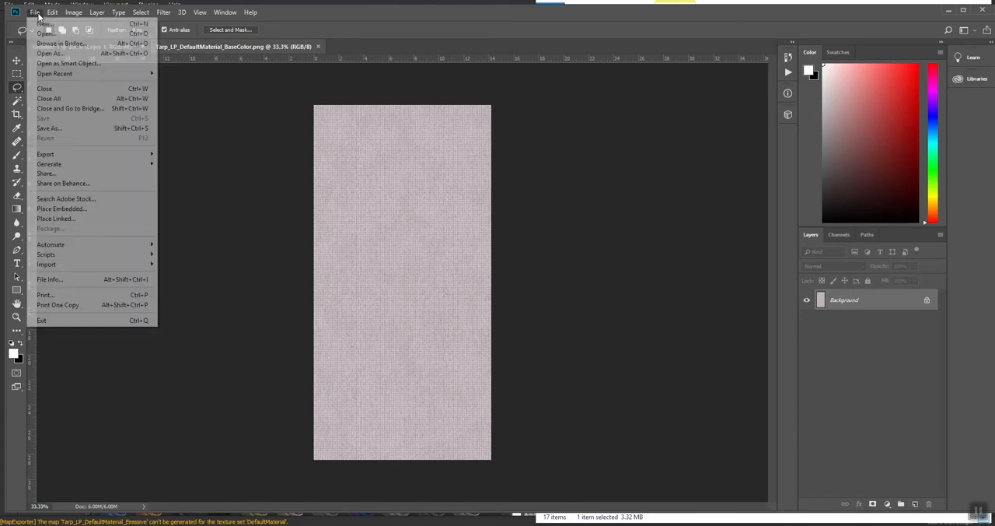
{"action": "left_click", "coordinate": [34, 129]}
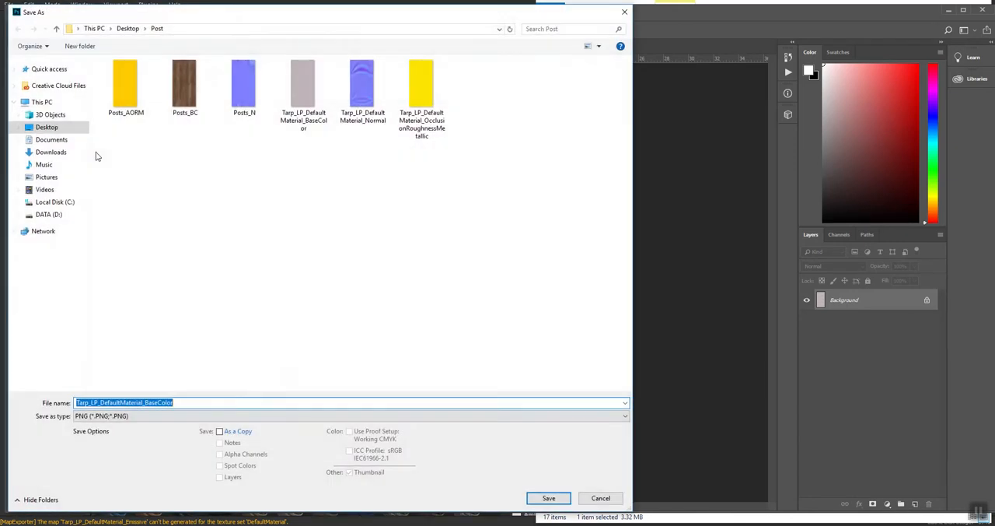
{"action": "key", "text": "Right"}
{"action": "key", "text": "shift+Left"}
{"action": "key", "text": "shift+Left"}
{"action": "key", "text": "shift+Left"}
{"action": "key", "text": "shift+Left"}
{"action": "key", "text": "shift+Left"}
{"action": "key", "text": "shift+Left"}
{"action": "key", "text": "shift+Left"}
{"action": "key", "text": "shift+Left"}
{"action": "key", "text": "shift+Left"}
{"action": "key", "text": "shift+Left"}
{"action": "key", "text": "shift+Left"}
{"action": "key", "text": "shift+Left"}
{"action": "key", "text": "shift+Left"}
{"action": "key", "text": "shift+Left"}
{"action": "key", "text": "shift+Left"}
{"action": "key", "text": "shift+Left"}
{"action": "type", "text": "O"}
{"action": "key", "text": "Tab"}
{"action": "key", "text": "Down"}
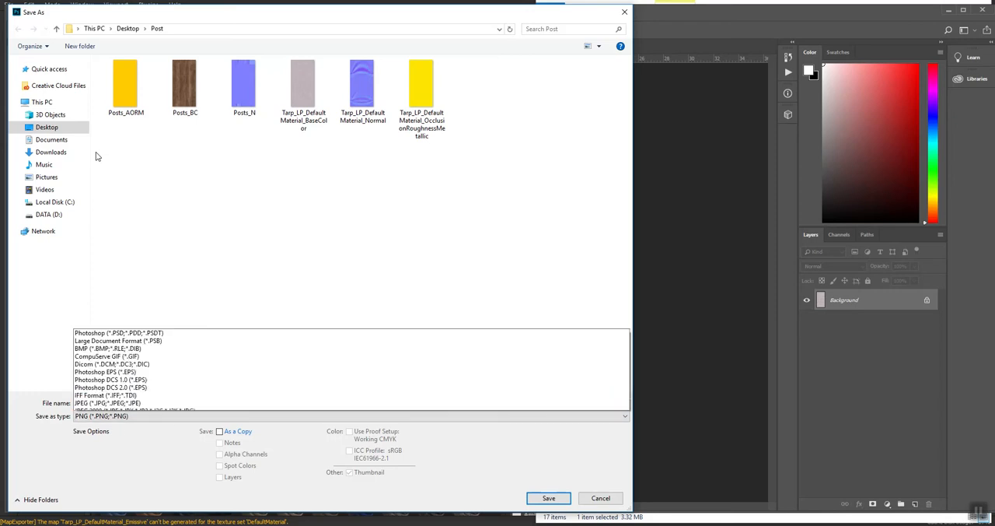
{"action": "key", "text": "End"}
{"action": "key", "text": "Home"}
{"action": "key", "text": "Return"}
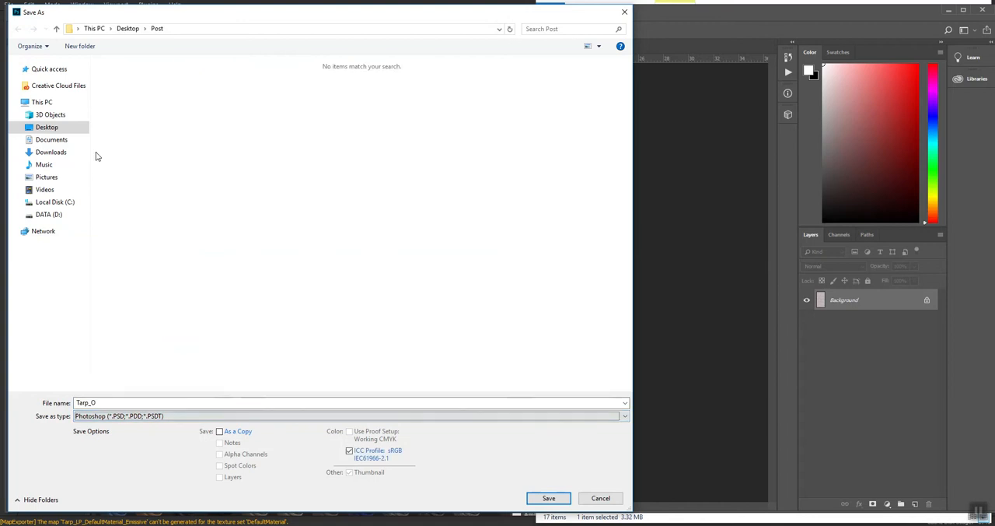
{"action": "key", "text": "Return"}
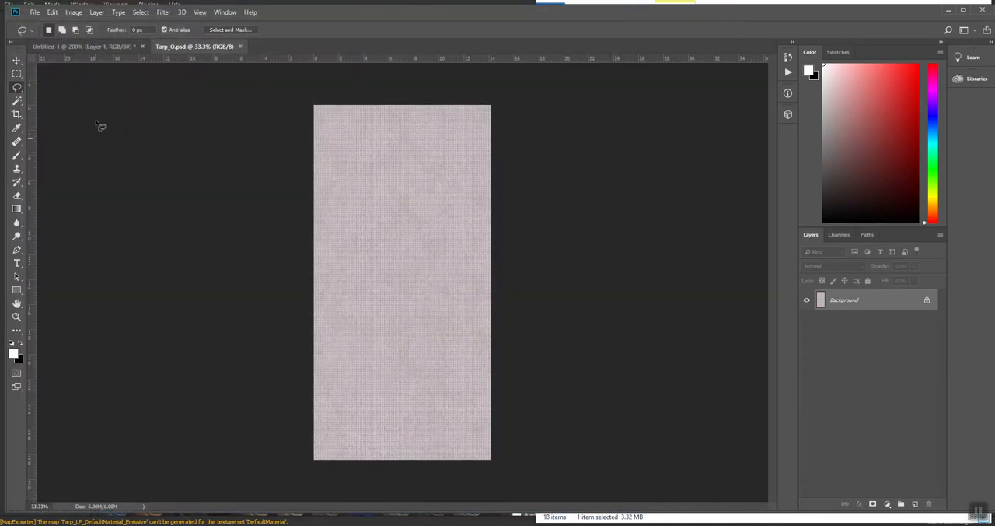
Step: Copy the whole torn fabric image from the untitled document and paste it into Tarp_O.psd
{"action": "left_click", "coordinate": [78, 47]}
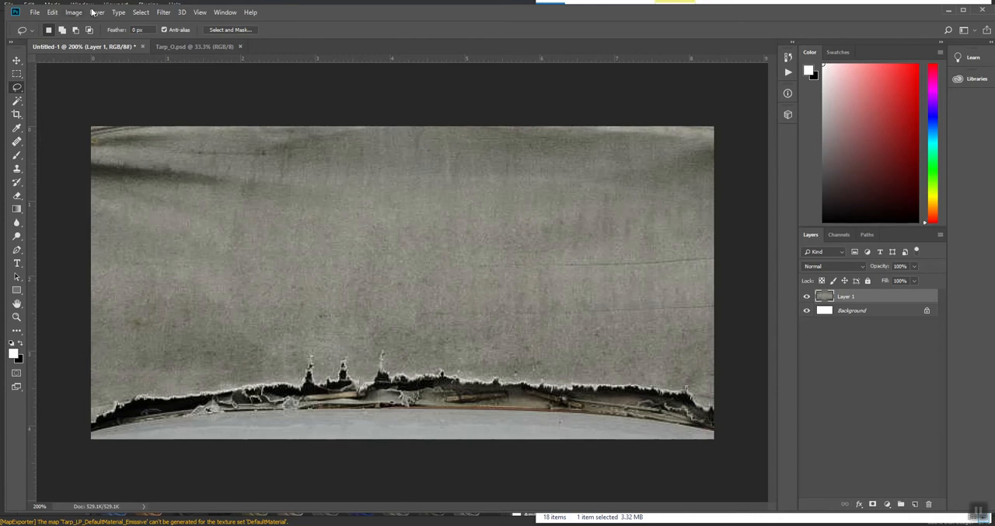
{"action": "left_click", "coordinate": [141, 12]}
{"action": "left_click", "coordinate": [148, 22]}
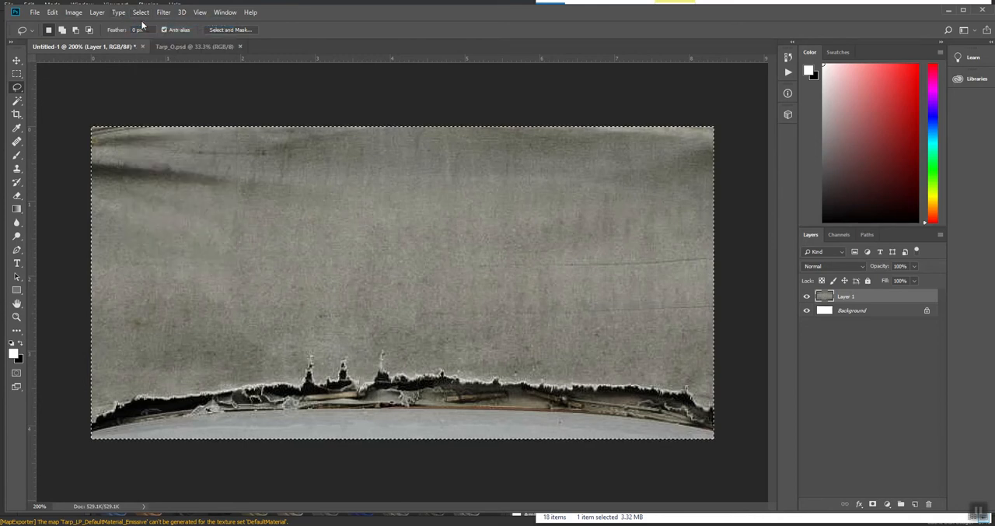
{"action": "left_click", "coordinate": [51, 12]}
{"action": "left_click", "coordinate": [70, 88]}
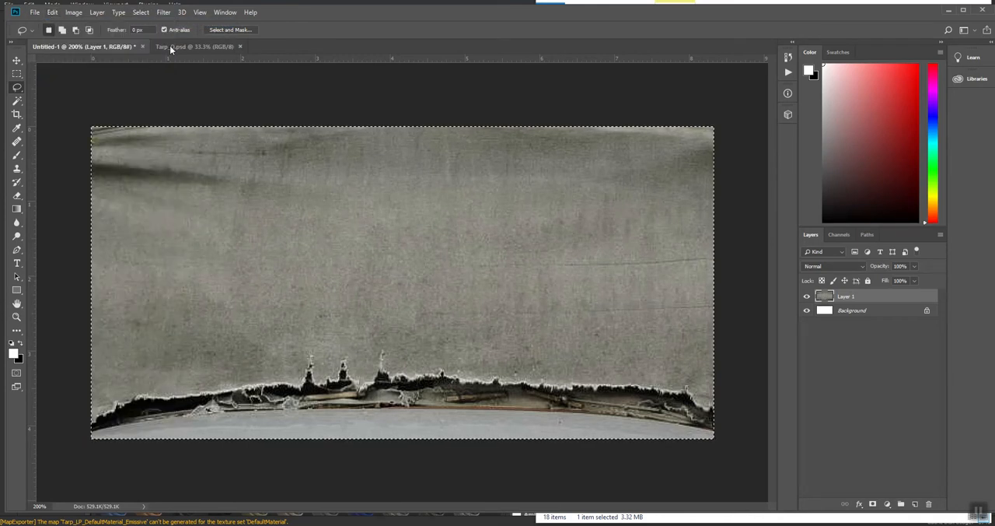
{"action": "left_click", "coordinate": [172, 46]}
{"action": "left_click", "coordinate": [51, 12]}
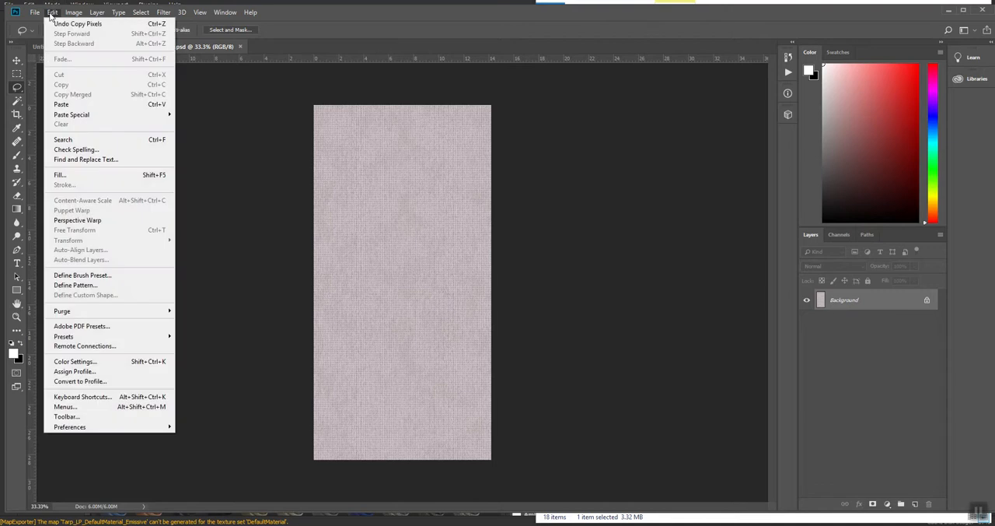
{"action": "left_click", "coordinate": [69, 104]}
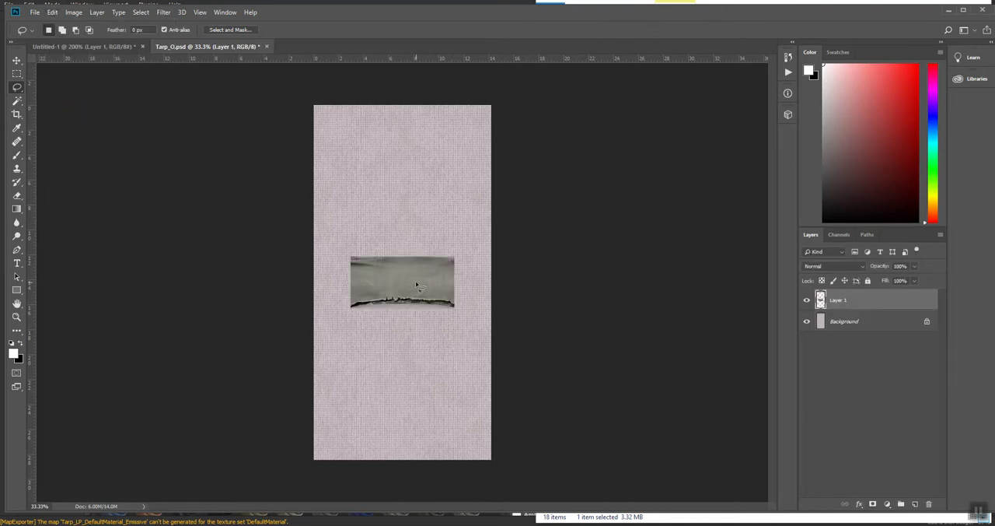
Step: Move the pasted fabric to the canvas's bottom-left corner and stretch its width to about 170.67% so it spans the canvas
{"action": "key", "text": "v"}
{"action": "mouse_move", "coordinate": [409, 285]}
{"action": "left_mouse_down"}
{"action": "mouse_move", "coordinate": [382, 437]}
{"action": "mouse_move", "coordinate": [371, 436]}
{"action": "left_mouse_up"}
{"action": "key", "text": "ctrl+t"}
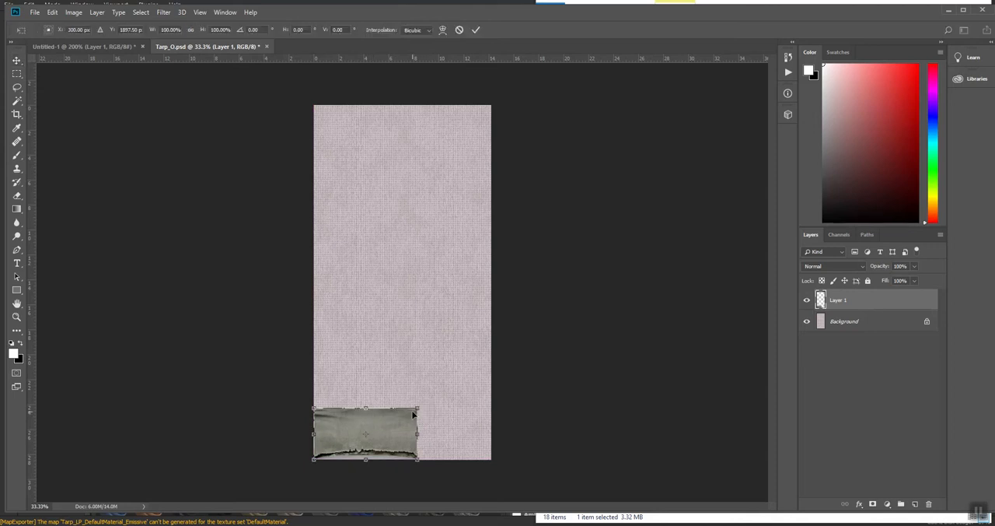
{"action": "left_click_drag", "start_coordinate": [418, 434], "coordinate": [487, 434]}
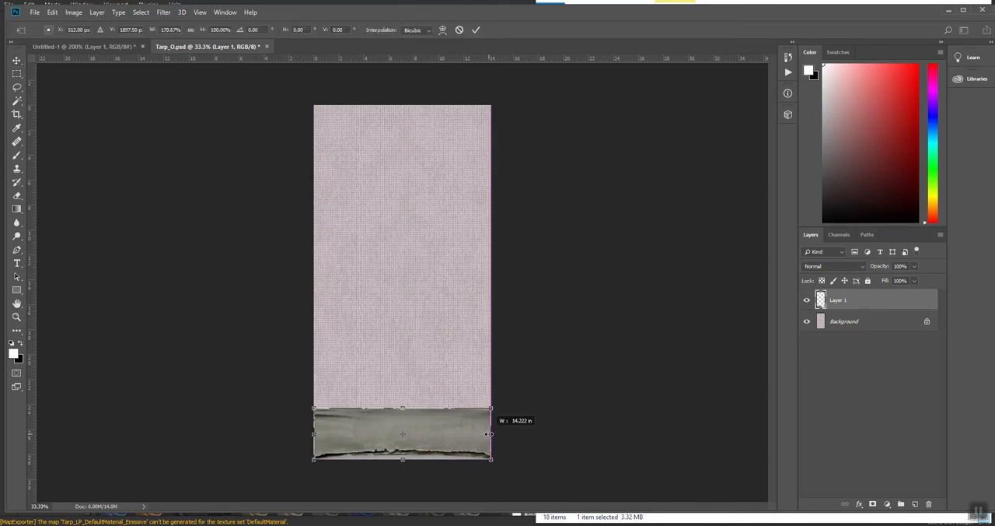
{"action": "key", "text": "Return"}
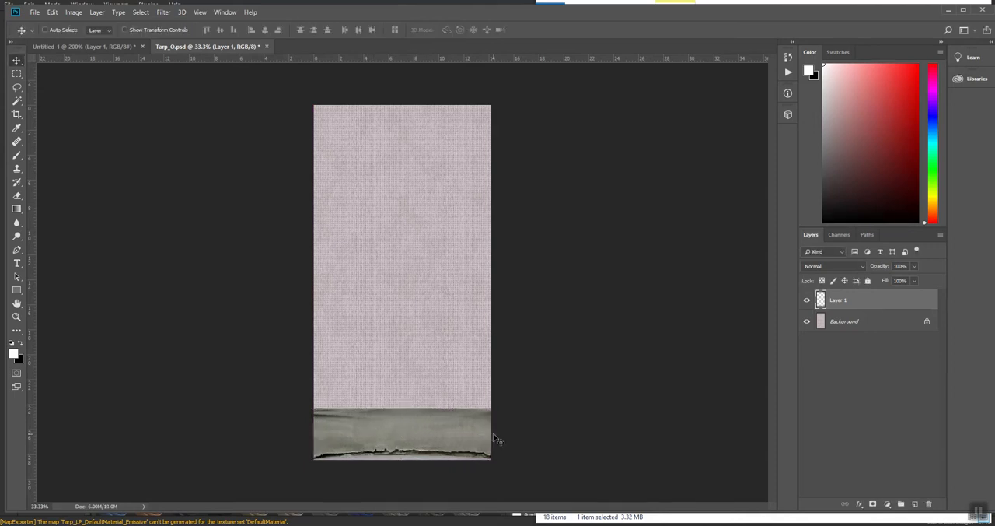
Step: Lasso the area below the fabric's torn edge, fill it with black, and deselect
{"action": "key", "text": "ctrl+plus"}
{"action": "key", "text": "ctrl+plus"}
{"action": "left_click_drag", "start_coordinate": [514, 466], "coordinate": [599, 86]}
{"action": "left_click_drag", "start_coordinate": [507, 420], "coordinate": [424, 337]}
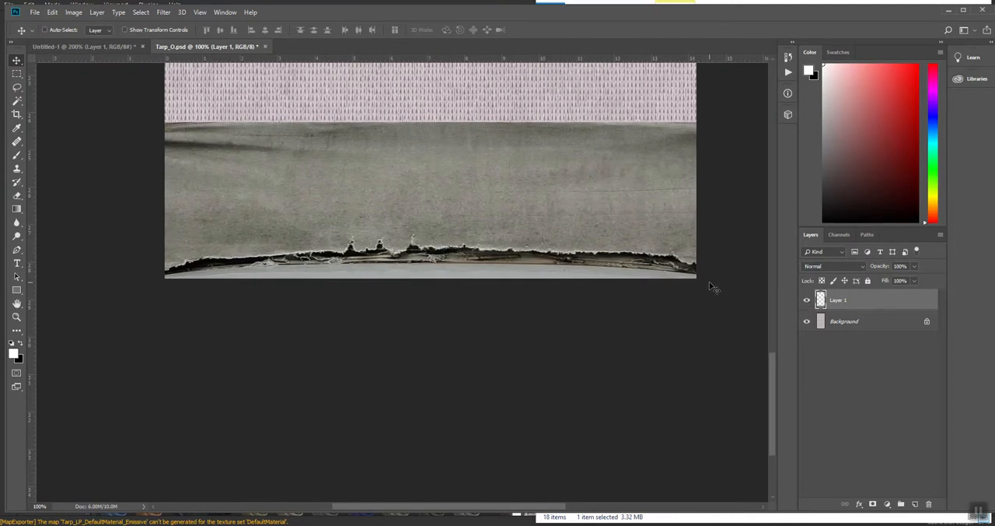
{"action": "key", "text": "l"}
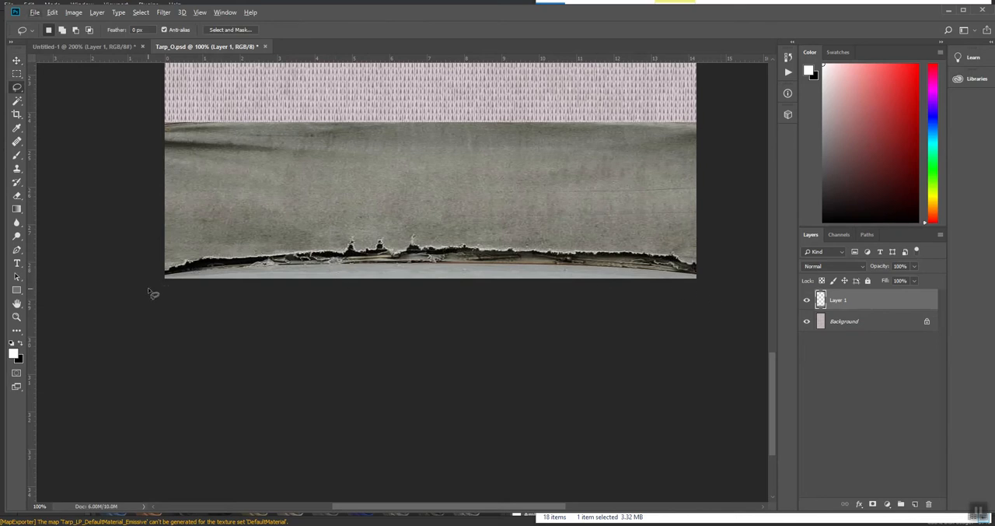
{"action": "mouse_move", "coordinate": [150, 290]}
{"action": "left_mouse_down"}
{"action": "mouse_move", "coordinate": [191, 269]}
{"action": "mouse_move", "coordinate": [412, 254]}
{"action": "mouse_move", "coordinate": [678, 266]}
{"action": "mouse_move", "coordinate": [710, 295]}
{"action": "mouse_move", "coordinate": [32, 322]}
{"action": "left_mouse_up"}
{"action": "left_click", "coordinate": [210, 287]}
{"action": "key", "text": "x"}
{"action": "key", "text": "alt+BackSpace"}
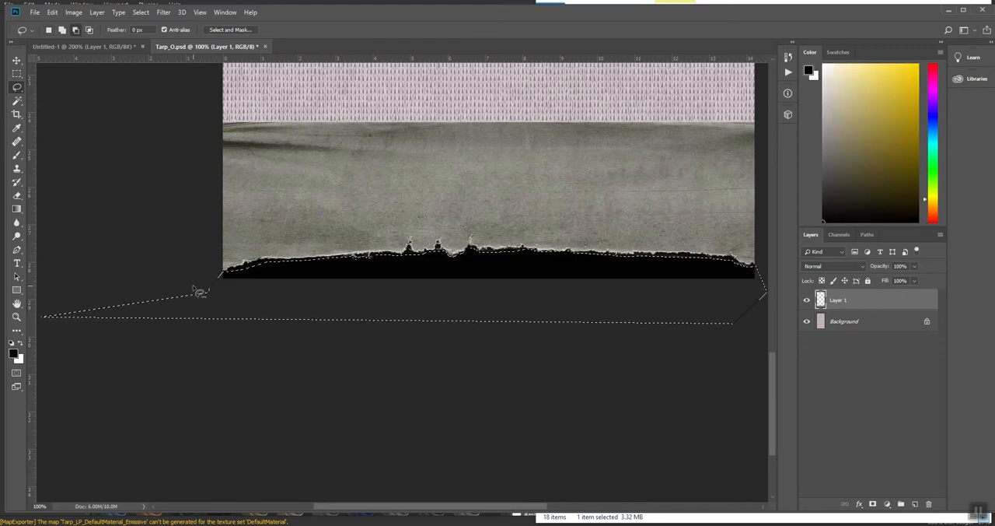
{"action": "key", "text": "ctrl+d"}
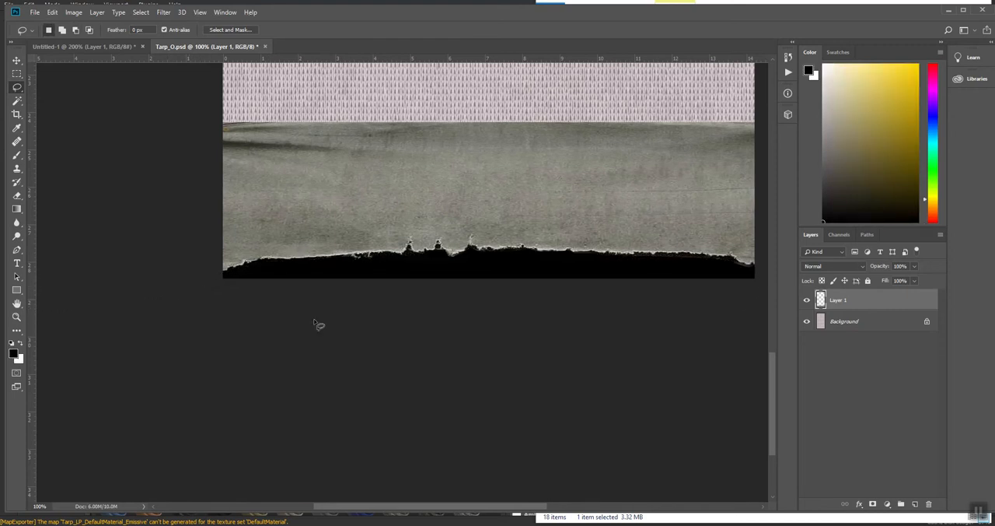
Step: Apply Levels to the fabric layer with a midtone of 0.76 and a white input level of 183
{"action": "key", "text": "ctrl+l"}
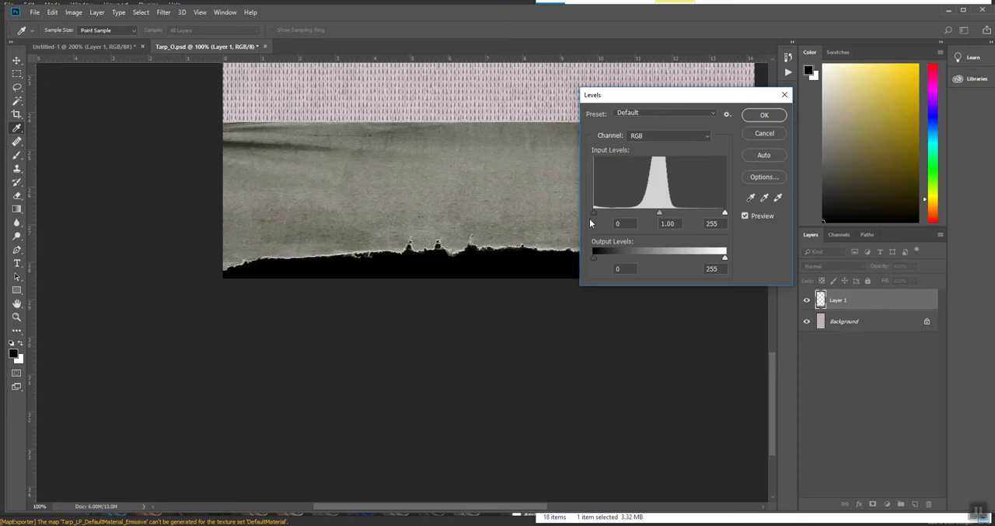
{"action": "left_click_drag", "start_coordinate": [660, 214], "coordinate": [688, 215]}
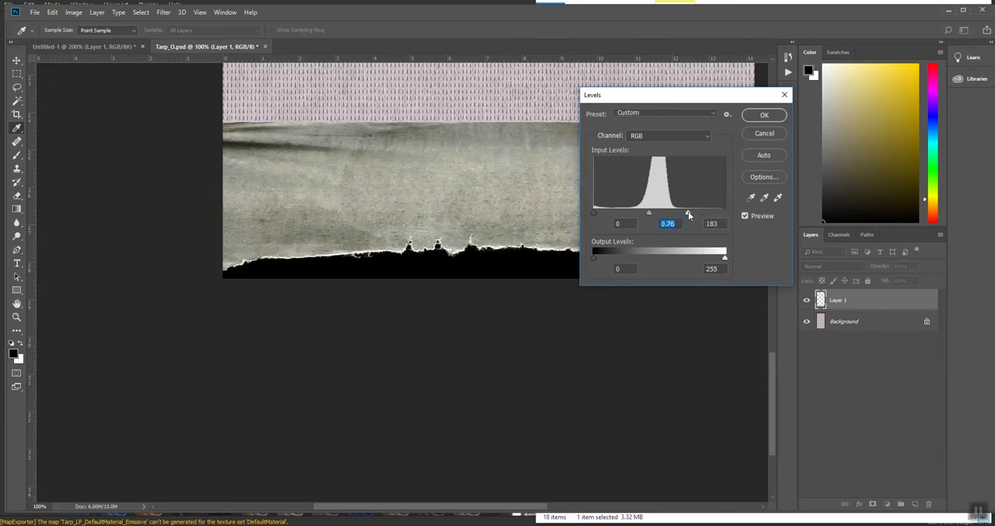
{"action": "left_click", "coordinate": [765, 114]}
Step: Select the grey fabric areas above the torn edge with the Magic Wand, fill them with white, and deselect
{"action": "key", "text": "w"}
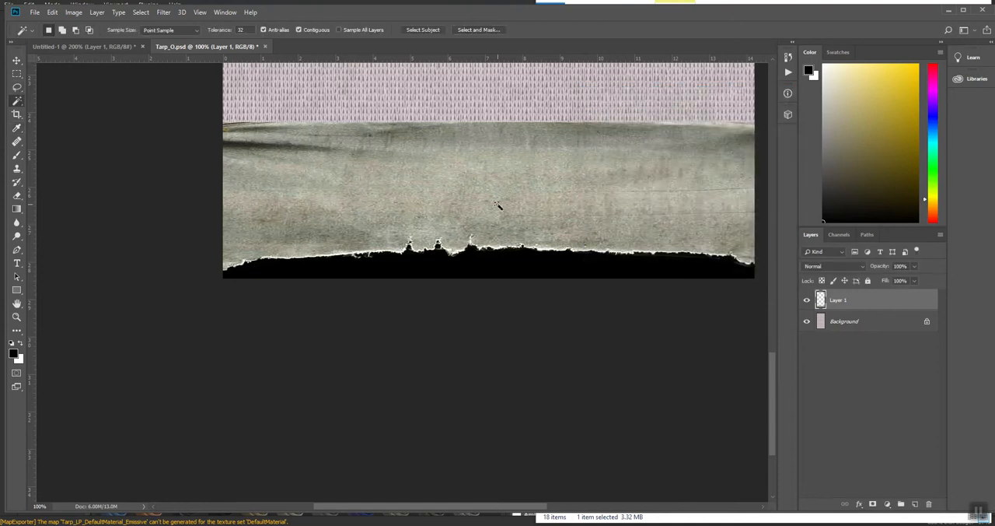
{"action": "left_click", "coordinate": [435, 197]}
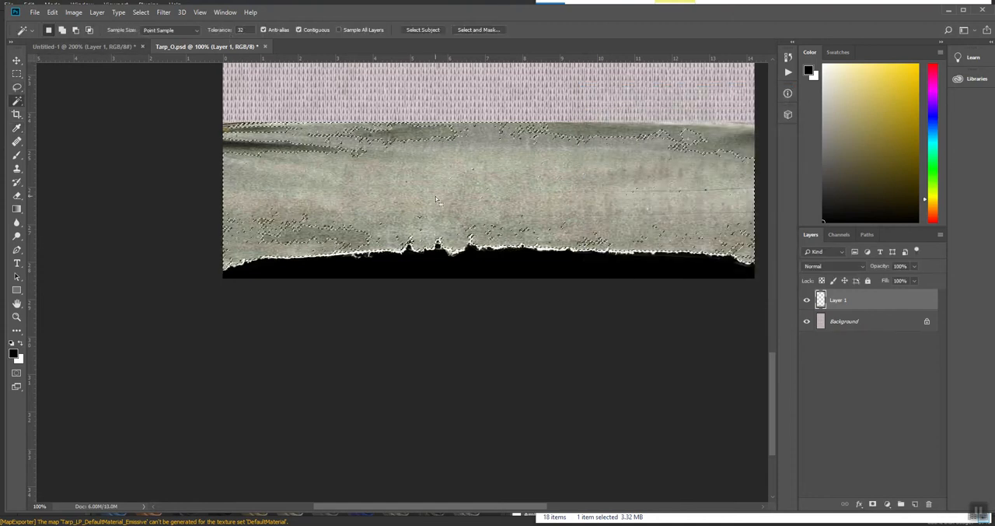
{"action": "left_click", "coordinate": [21, 345]}
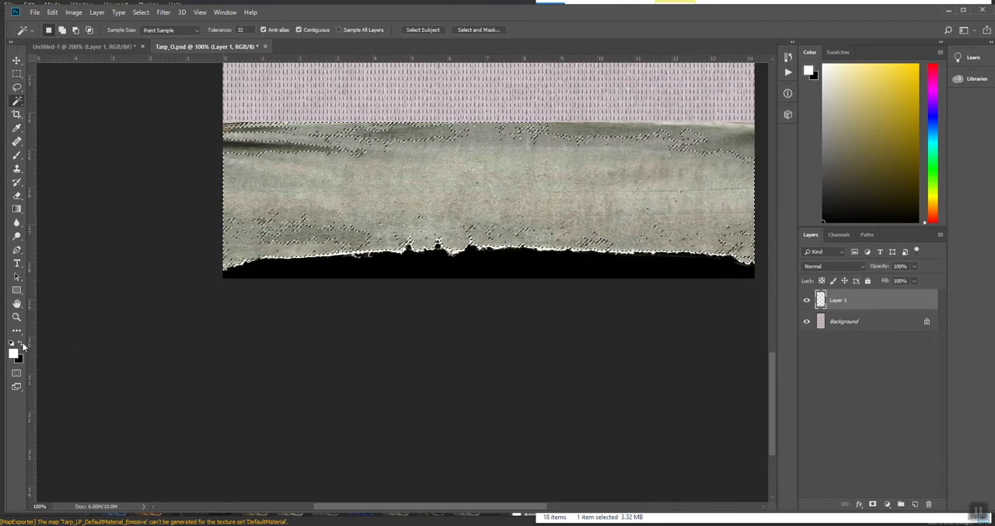
{"action": "key", "text": "alt+BackSpace"}
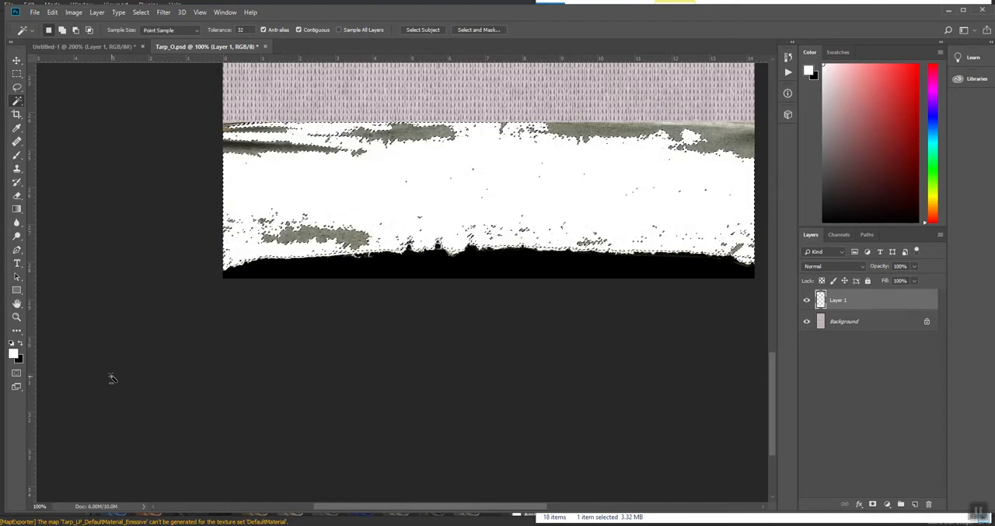
{"action": "left_click", "coordinate": [326, 236]}
{"action": "key", "text": "alt+BackSpace"}
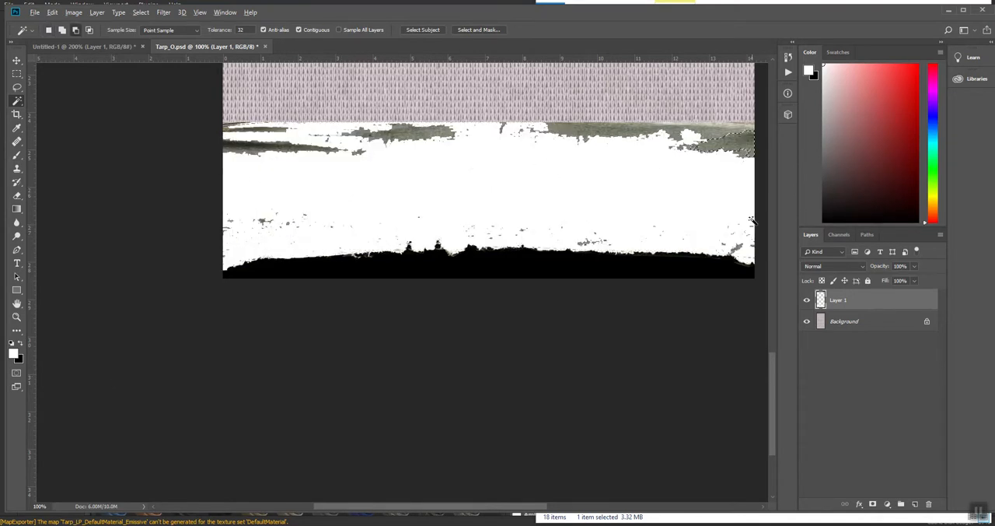
{"action": "left_click", "coordinate": [735, 247]}
{"action": "key", "text": "ctrl+d"}
Step: Marquee-select the canvas above the torn strip, fill it with white on Layer 1, and deselect
{"action": "key", "text": "ctrl+minus"}
{"action": "key", "text": "ctrl+minus"}
{"action": "key", "text": "ctrl+minus"}
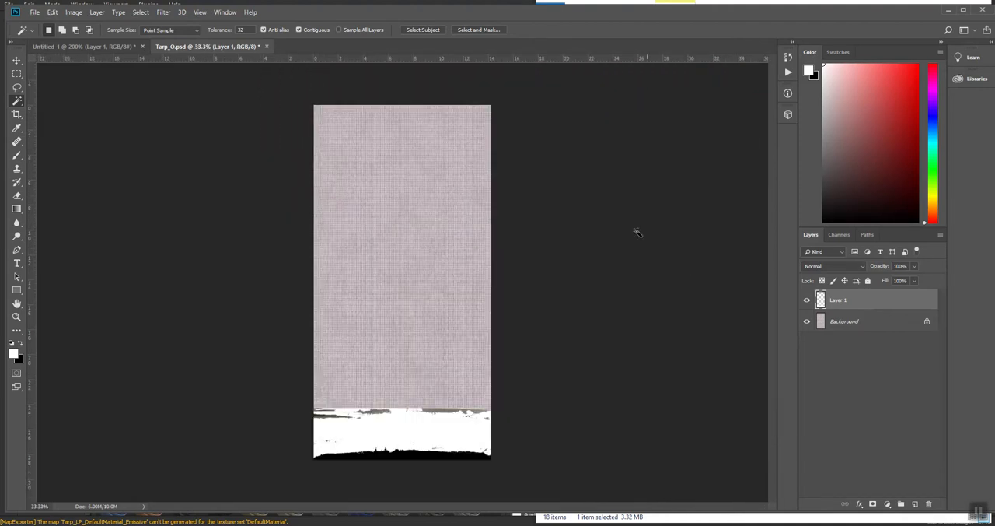
{"action": "key", "text": "m"}
{"action": "left_click_drag", "start_coordinate": [259, 86], "coordinate": [645, 421]}
{"action": "key", "text": "alt+BackSpace"}
{"action": "key", "text": "ctrl+d"}
Step: Paint white over the grey specks near the right end of the torn edge with a 15 px brush
{"action": "key", "text": "z"}
{"action": "left_click", "coordinate": [382, 451]}
{"action": "left_click", "coordinate": [383, 452]}
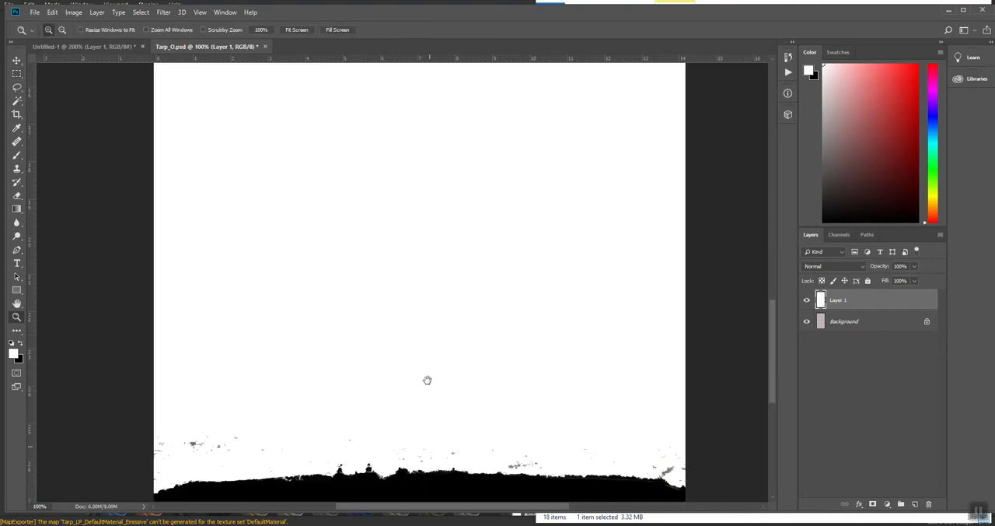
{"action": "scroll", "coordinate": [425, 334], "scroll_direction": "down", "scroll_amount": 2}
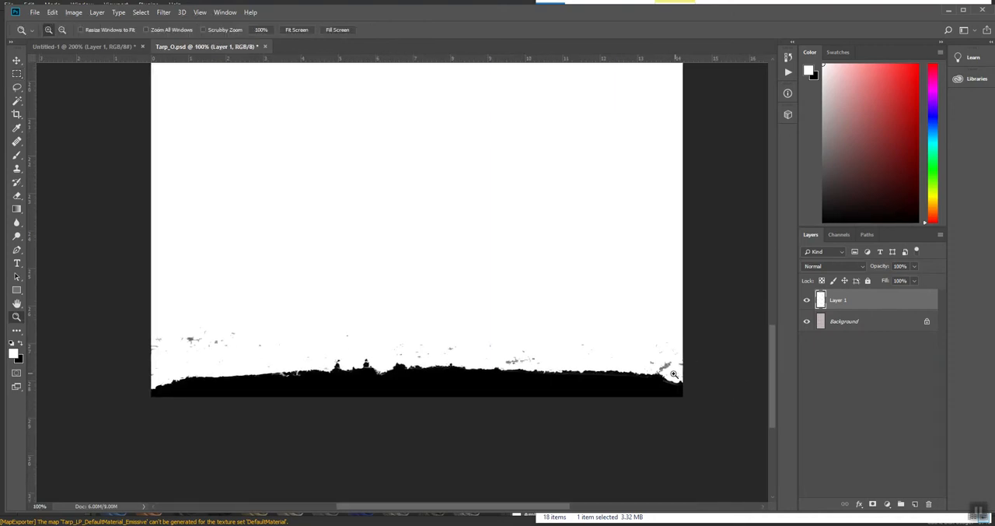
{"action": "key", "text": "b"}
{"action": "key", "text": "bracketright"}
{"action": "key", "text": "bracketright"}
{"action": "key", "text": "bracketright"}
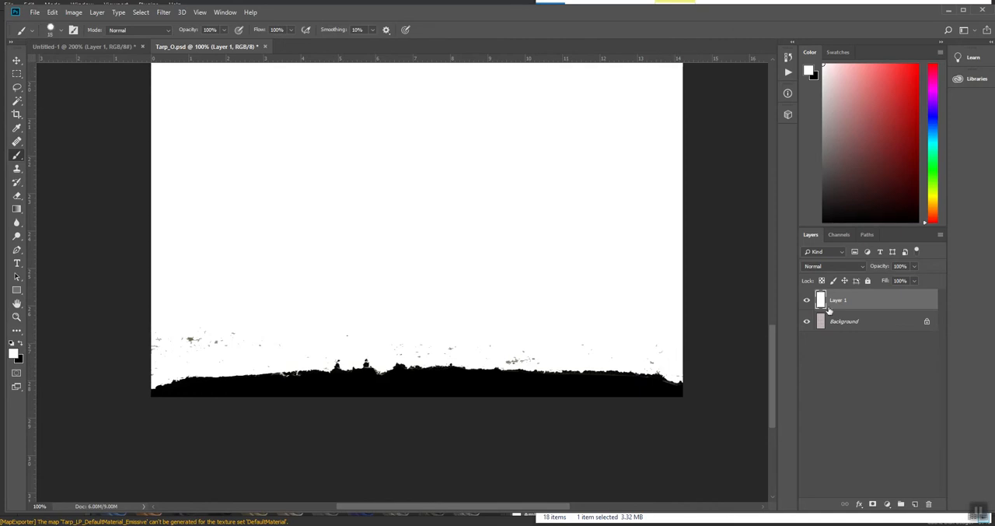
Step: Desaturate Layer 1 with Hue/Saturation and paint white over the remaining specks above the torn edge
{"action": "key", "text": "ctrl+u"}
{"action": "left_click_drag", "start_coordinate": [752, 220], "coordinate": [608, 226]}
{"action": "left_click", "coordinate": [869, 141]}
{"action": "left_click_drag", "start_coordinate": [508, 360], "coordinate": [536, 357]}
{"action": "key", "text": "ctrl+minus"}
{"action": "key", "text": "ctrl+minus"}
{"action": "key", "text": "ctrl+minus"}
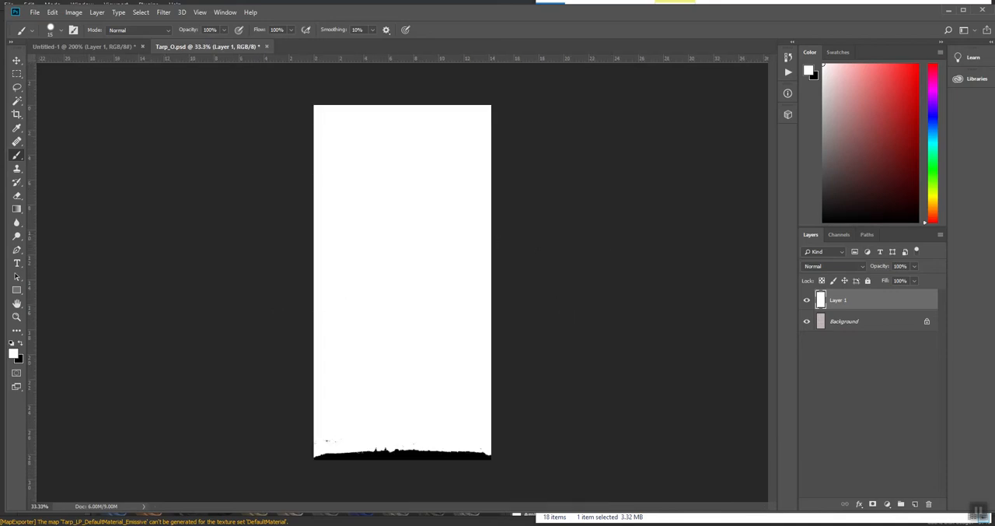
Step: Save Tarp_O.psd with Maximize Compatibility enabled
{"action": "left_click", "coordinate": [34, 12]}
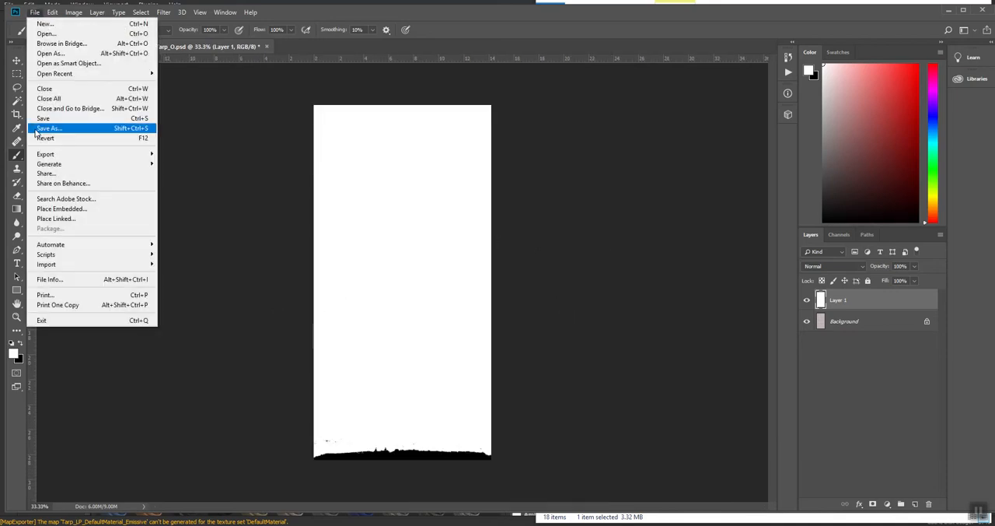
{"action": "left_click", "coordinate": [43, 120]}
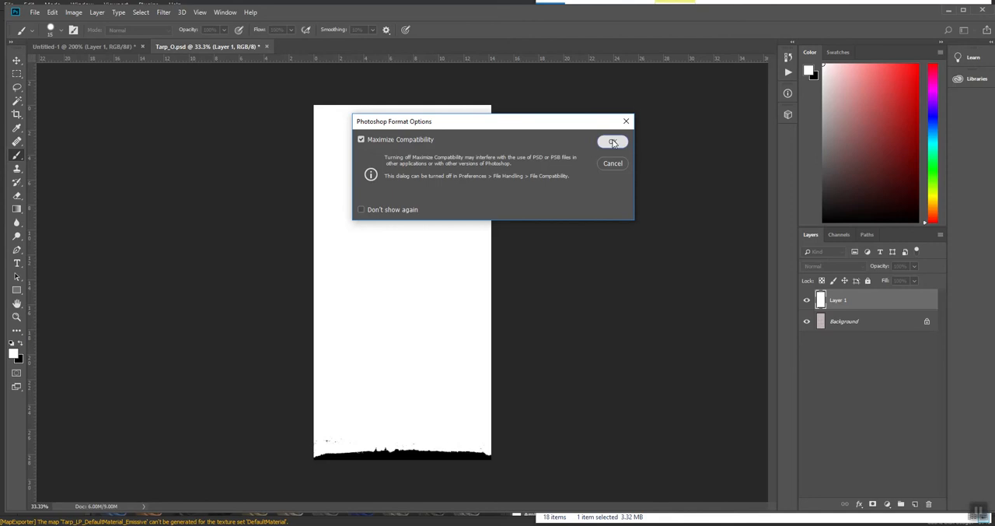
{"action": "left_click", "coordinate": [613, 142]}
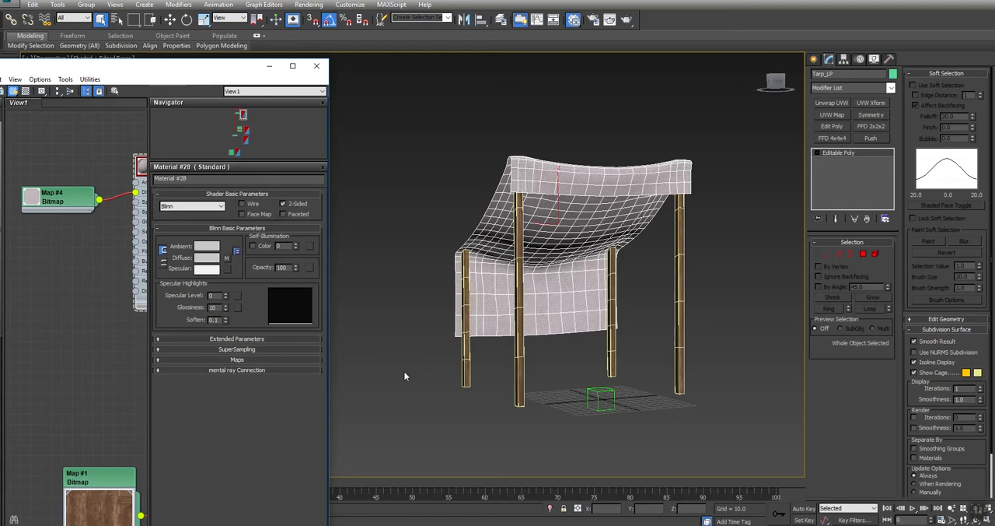
Step: Switch to 3ds Max, bring Tarp_O.psd in as a bitmap node, and connect it to the tarp material's Opacity
{"action": "key", "text": "alt+Tab"}
{"action": "key", "text": "alt+Tab"}
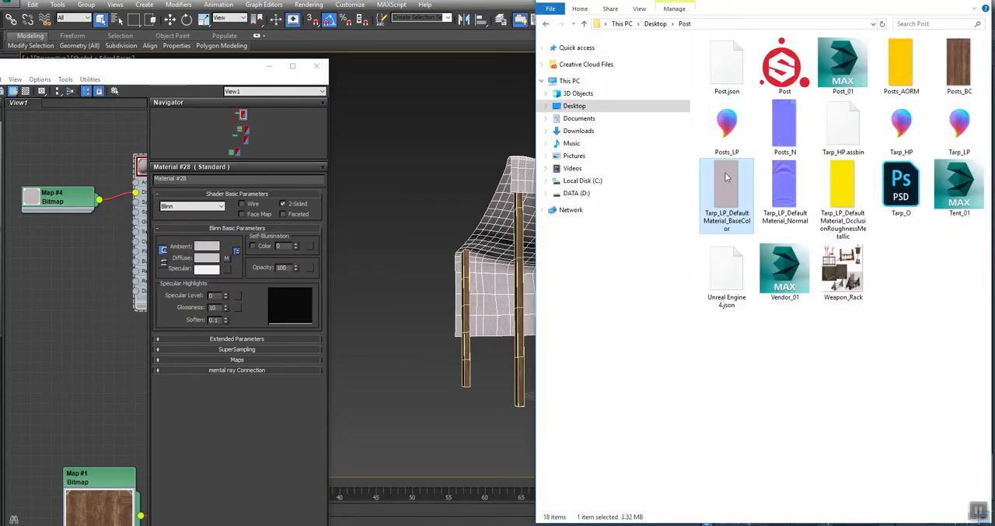
{"action": "left_click_drag", "start_coordinate": [901, 187], "coordinate": [16, 250]}
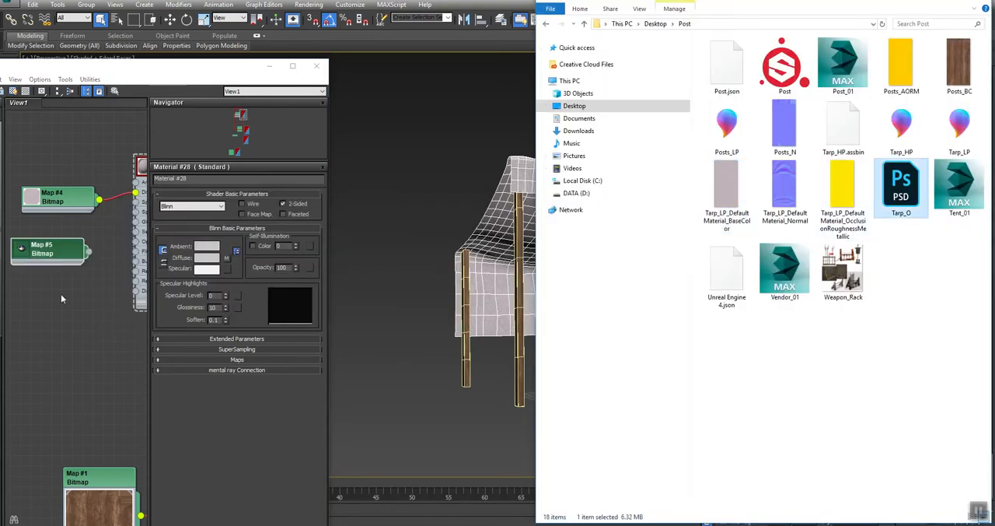
{"action": "left_click", "coordinate": [62, 296]}
{"action": "middle_click_drag", "start_coordinate": [100, 280], "coordinate": [72, 291]}
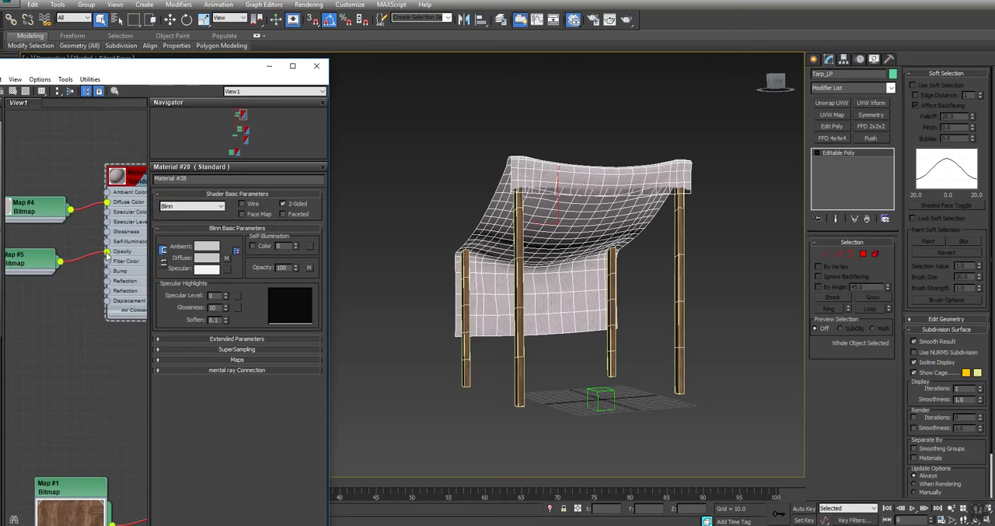
Step: Deselect the tarp, turn off edged faces in the viewport, and check its torn edge near the front post
{"action": "mouse_move", "coordinate": [624, 227]}
{"action": "middle_mouse_down"}
{"action": "mouse_move", "coordinate": [596, 276]}
{"action": "mouse_move", "coordinate": [544, 263]}
{"action": "mouse_move", "coordinate": [466, 263]}
{"action": "mouse_move", "coordinate": [511, 260]}
{"action": "mouse_move", "coordinate": [520, 262]}
{"action": "mouse_move", "coordinate": [406, 270]}
{"action": "mouse_move", "coordinate": [435, 329]}
{"action": "mouse_move", "coordinate": [517, 260]}
{"action": "middle_mouse_up"}
{"action": "scroll", "coordinate": [629, 227], "scroll_direction": "up", "scroll_amount": 5}
{"action": "left_click", "coordinate": [632, 306]}
{"action": "key", "text": "F4"}
{"action": "scroll", "coordinate": [628, 208], "scroll_direction": "up", "scroll_amount": 3}
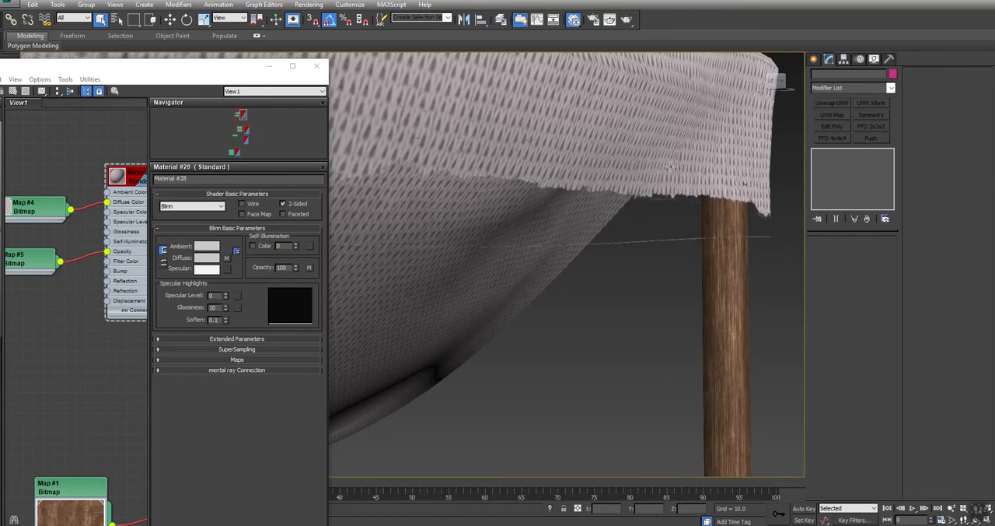
Step: Select the tarp to check its edge, open the Tarp_O.psd bitmap's parameters, and deselect the tarp
{"action": "left_click", "coordinate": [699, 169]}
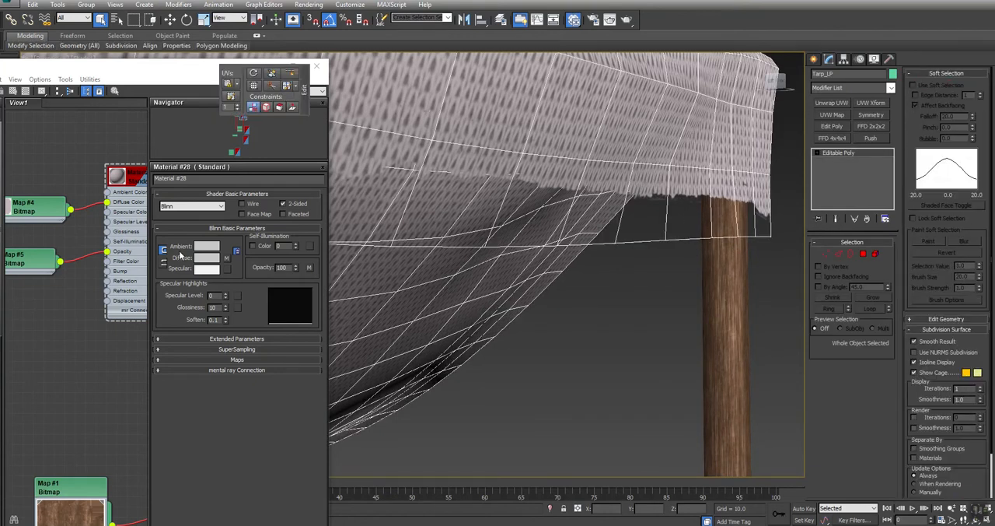
{"action": "double_click", "coordinate": [45, 256]}
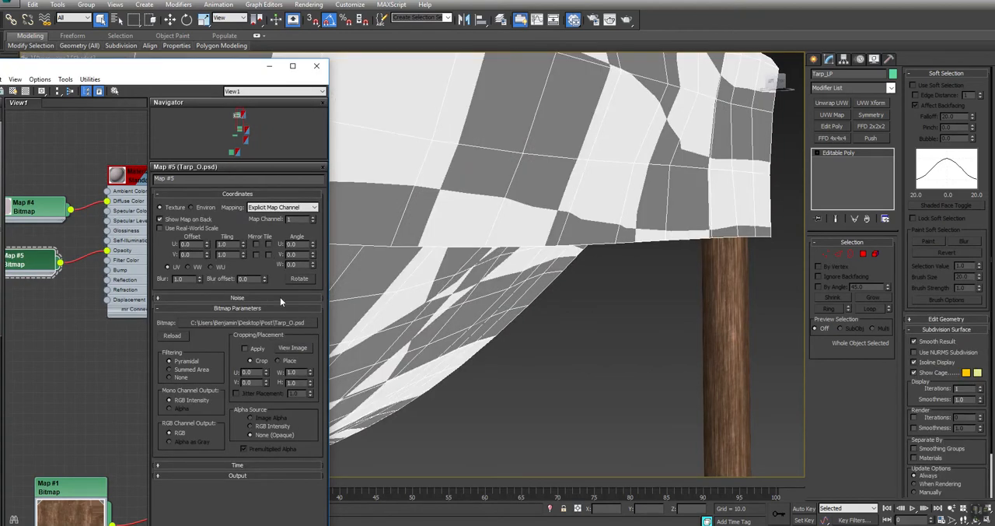
{"action": "left_click", "coordinate": [622, 343]}
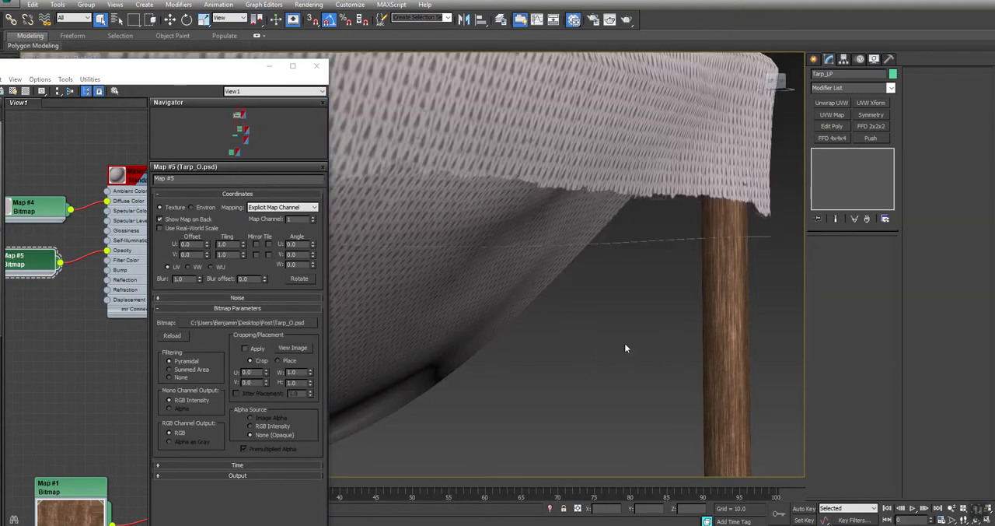
Step: Add an Unwrap UVW modifier to the tarp, open the UV editor, and select all of its UV polygons
{"action": "left_click", "coordinate": [686, 177]}
{"action": "left_click", "coordinate": [832, 102]}
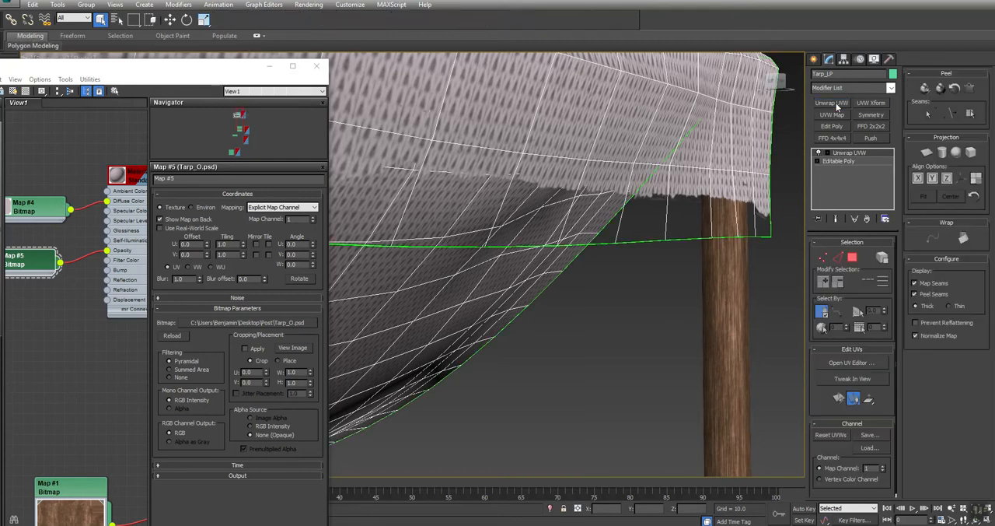
{"action": "left_click", "coordinate": [853, 363]}
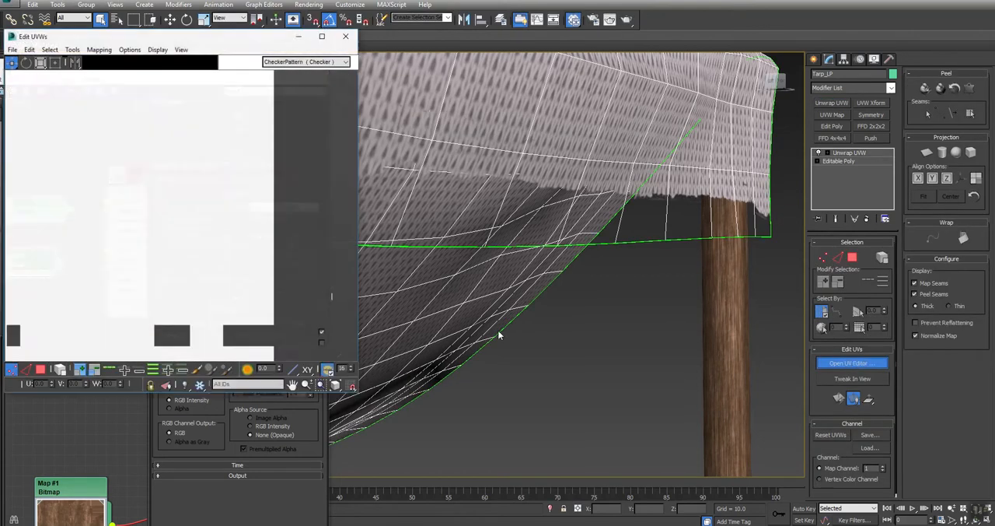
{"action": "left_click", "coordinate": [41, 370]}
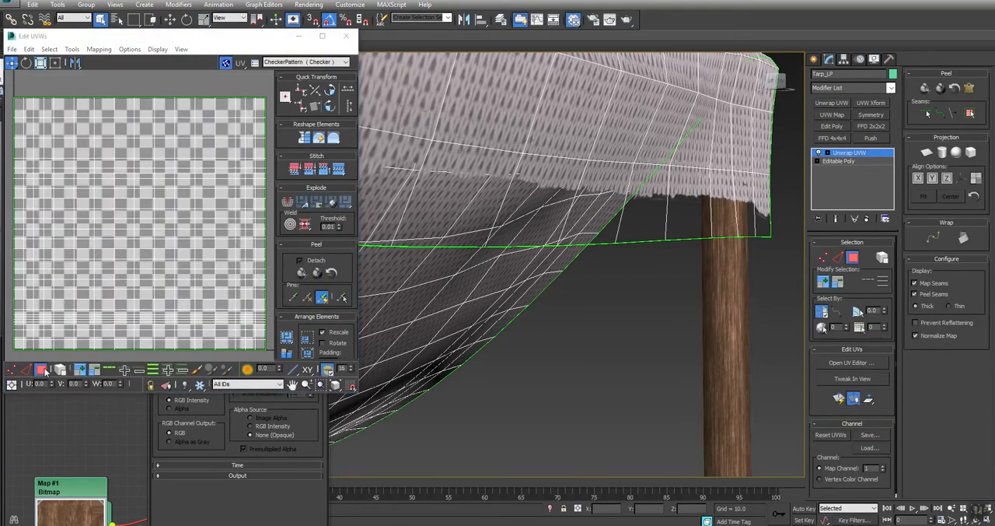
{"action": "key", "text": "ctrl+a"}
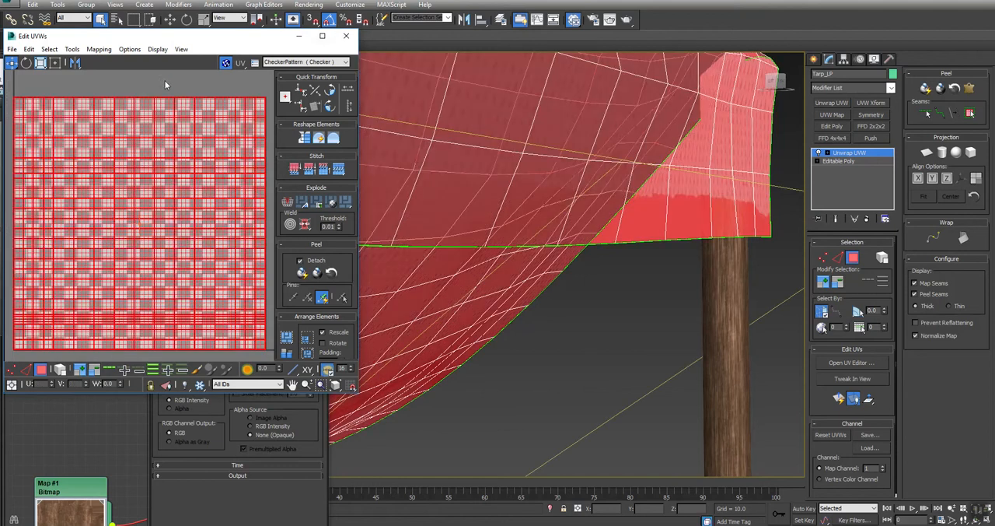
Step: Shrink the tarp's UV shell slightly inward from its upper-right and lower-left corners in Freeform mode
{"action": "left_click", "coordinate": [55, 63]}
{"action": "scroll", "coordinate": [263, 98], "scroll_direction": "up", "scroll_amount": 4}
{"action": "middle_click_drag", "start_coordinate": [270, 124], "coordinate": [227, 144]}
{"action": "scroll", "coordinate": [227, 134], "scroll_direction": "up", "scroll_amount": 3}
{"action": "scroll", "coordinate": [225, 134], "scroll_direction": "down", "scroll_amount": 4}
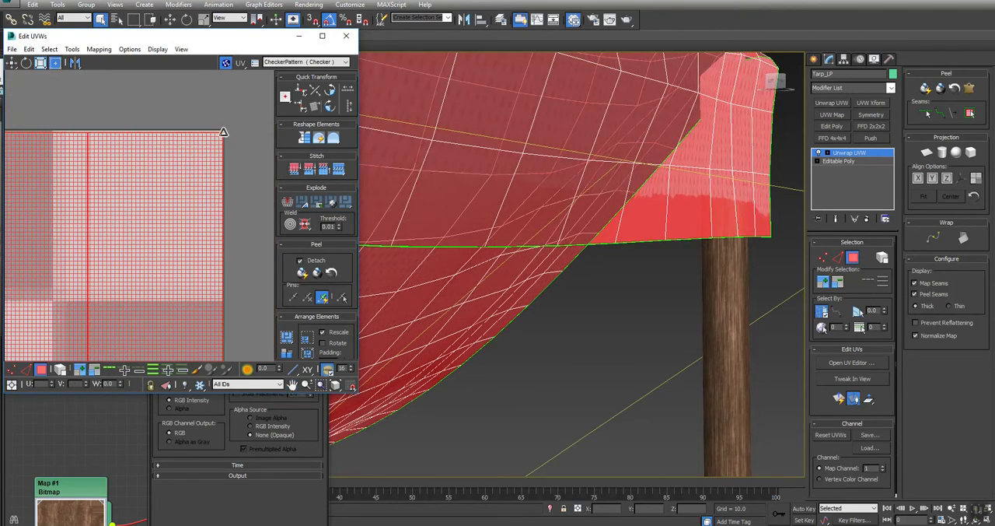
{"action": "middle_click_drag", "start_coordinate": [144, 210], "coordinate": [165, 168]}
{"action": "scroll", "coordinate": [164, 190], "scroll_direction": "down", "scroll_amount": 4}
{"action": "middle_click_drag", "start_coordinate": [67, 307], "coordinate": [162, 226]}
{"action": "scroll", "coordinate": [123, 249], "scroll_direction": "up", "scroll_amount": 4}
{"action": "scroll", "coordinate": [129, 205], "scroll_direction": "up", "scroll_amount": 4}
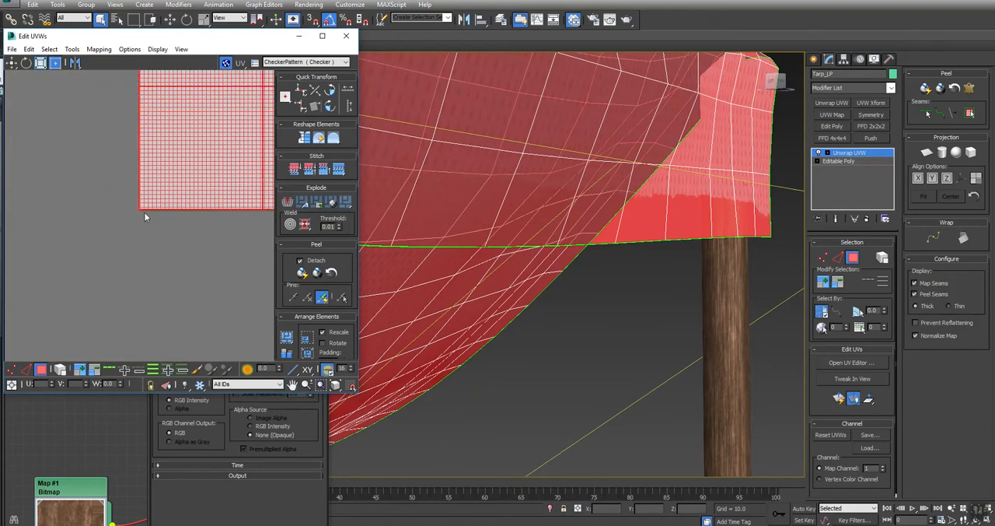
{"action": "left_click_drag", "start_coordinate": [140, 210], "coordinate": [142, 208]}
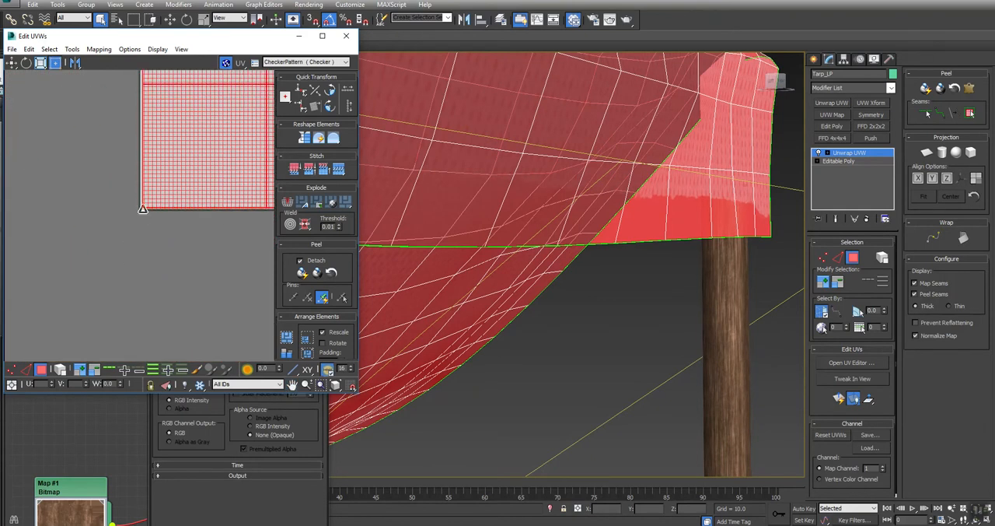
Step: Convert the tarp to Editable Poly, deselect it, and examine its torn edges
{"action": "right_click", "coordinate": [625, 140]}
{"action": "mouse_move", "coordinate": [677, 228]}
{"action": "left_click", "coordinate": [713, 244]}
{"action": "scroll", "coordinate": [603, 294], "scroll_direction": "down", "scroll_amount": 2}
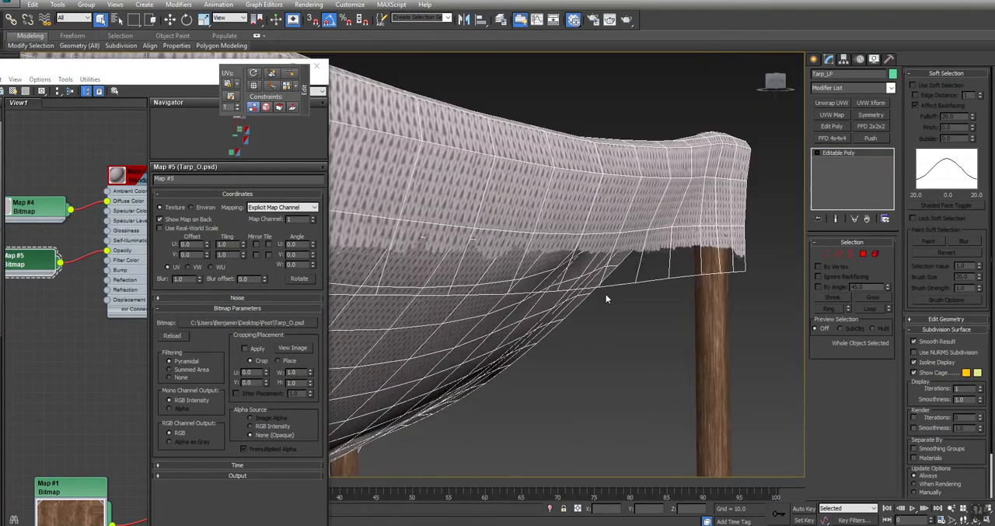
{"action": "left_click", "coordinate": [624, 329]}
{"action": "scroll", "coordinate": [614, 319], "scroll_direction": "down", "scroll_amount": 3}
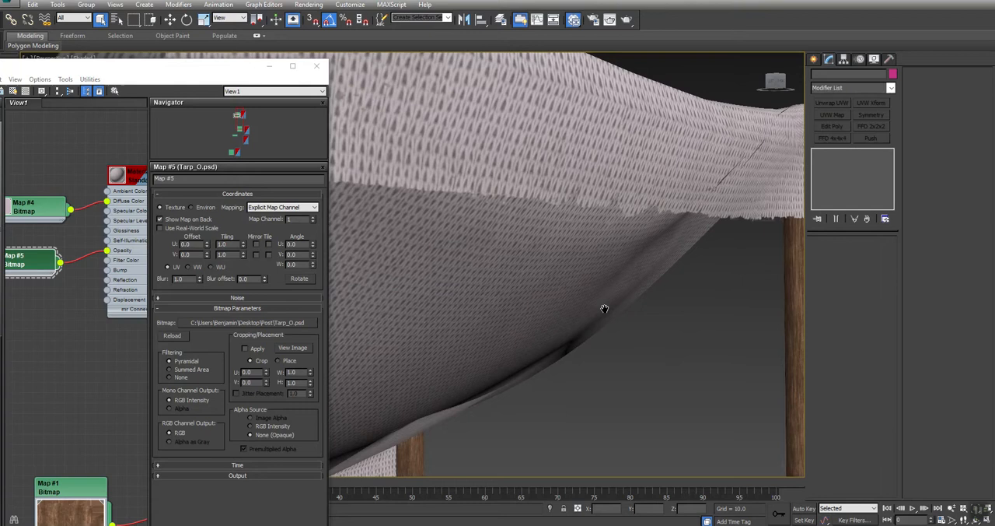
{"action": "middle_click_drag", "start_coordinate": [604, 307], "coordinate": [510, 305], "text": "alt"}
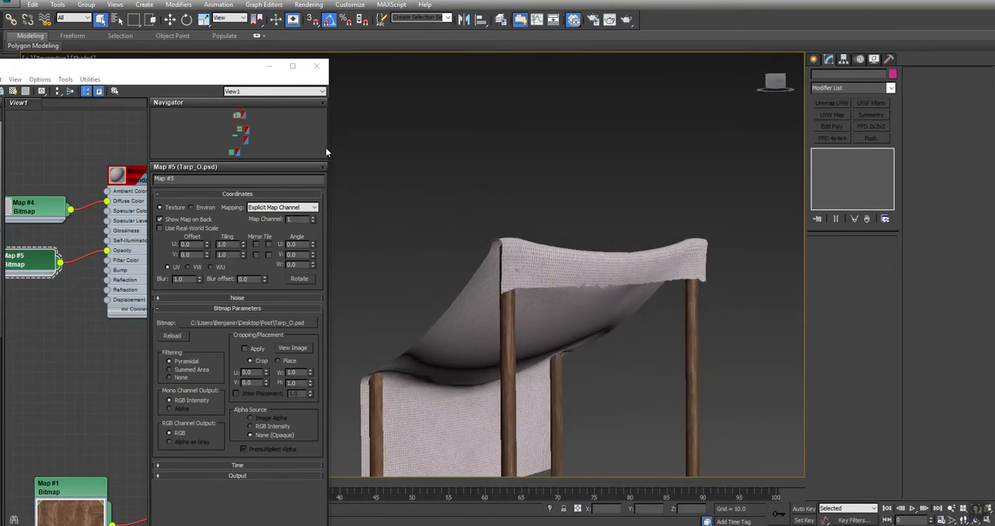
Step: Switch to Photoshop, duplicate Layer 1, rotate the copy 180°, and set its blend mode to Multiply
{"action": "key", "text": "alt+Tab"}
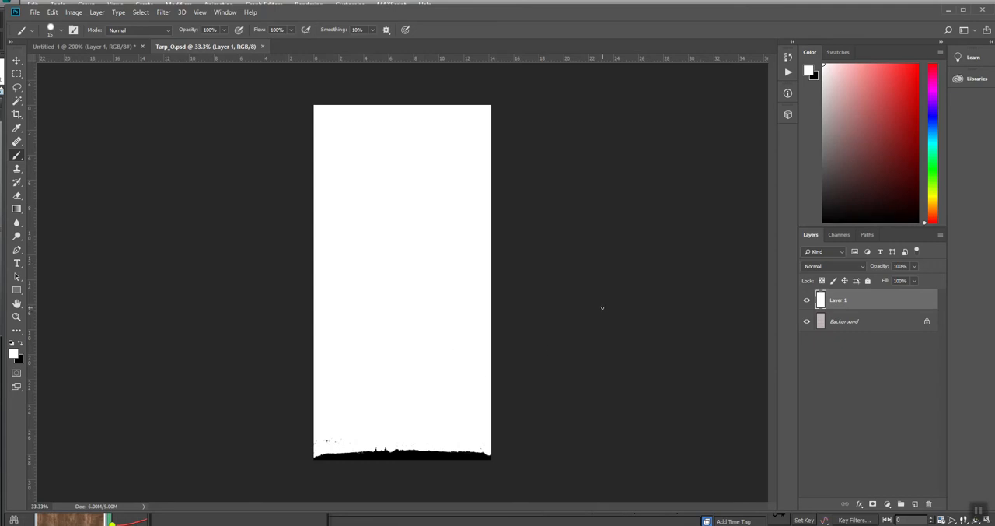
{"action": "left_click_drag", "start_coordinate": [896, 302], "coordinate": [912, 504]}
{"action": "left_click", "coordinate": [51, 13]}
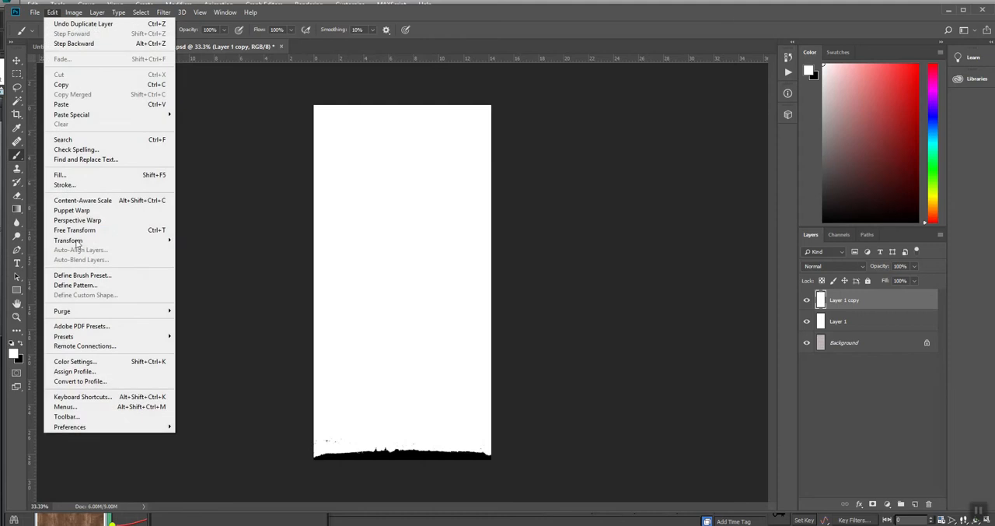
{"action": "mouse_move", "coordinate": [116, 240]}
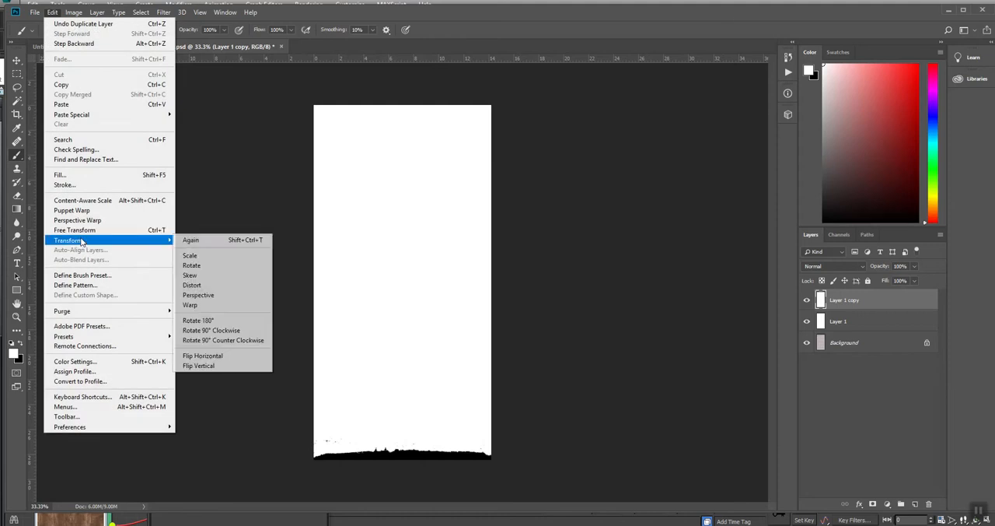
{"action": "left_click", "coordinate": [199, 319]}
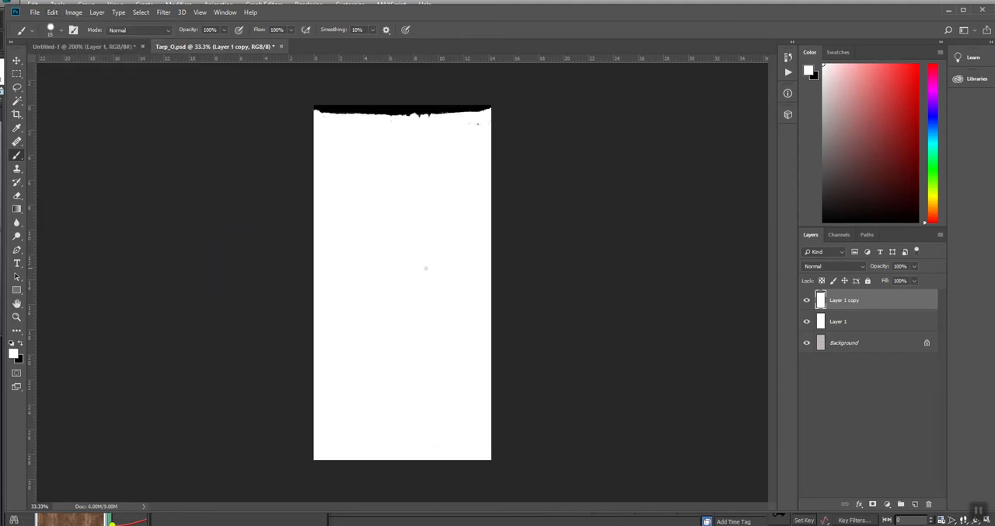
{"action": "left_click", "coordinate": [836, 266]}
{"action": "left_click", "coordinate": [815, 307]}
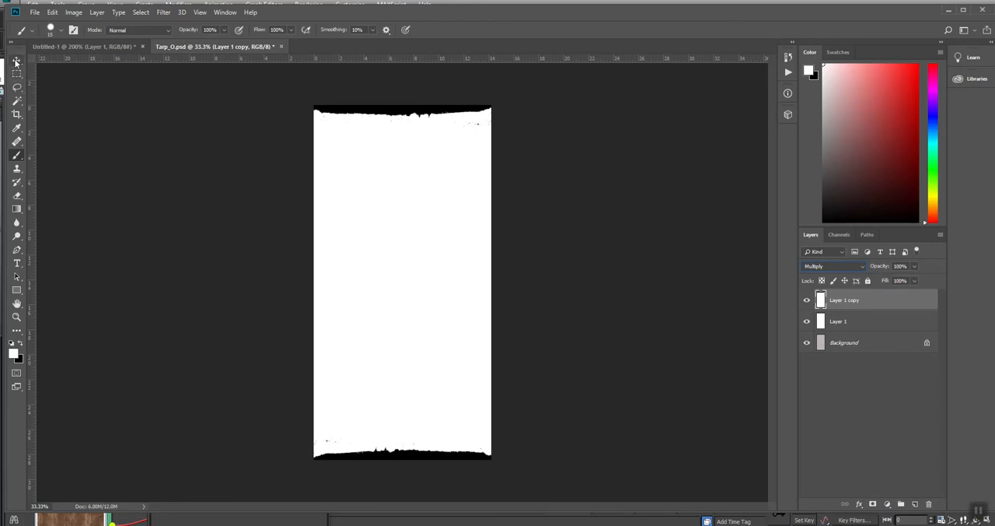
Step: Flatten the opacity mask into a single Background layer
{"action": "left_click", "coordinate": [17, 62]}
{"action": "key", "text": "alt+l"}
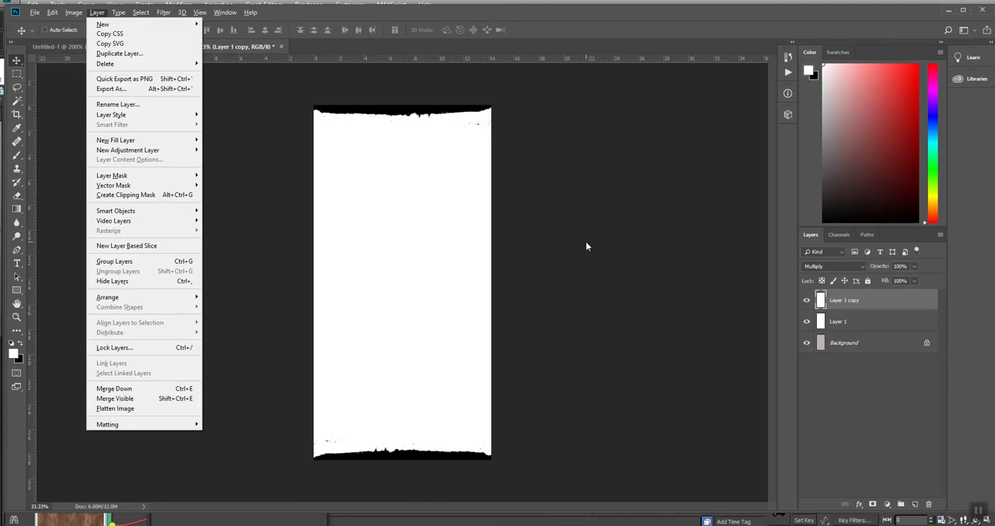
{"action": "key", "text": "f"}
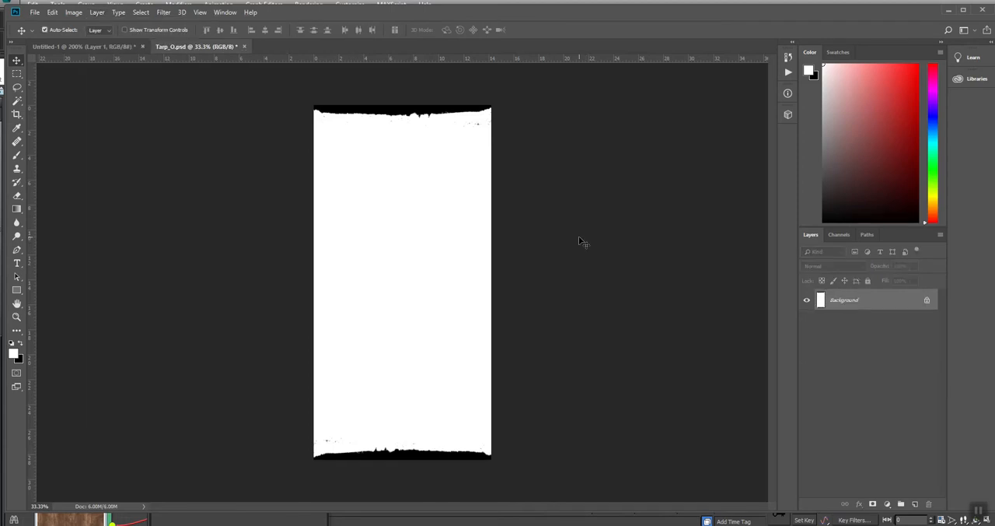
Step: Save the flattened mask as Tarp_O in PNG format with the large file size option
{"action": "left_click", "coordinate": [38, 13]}
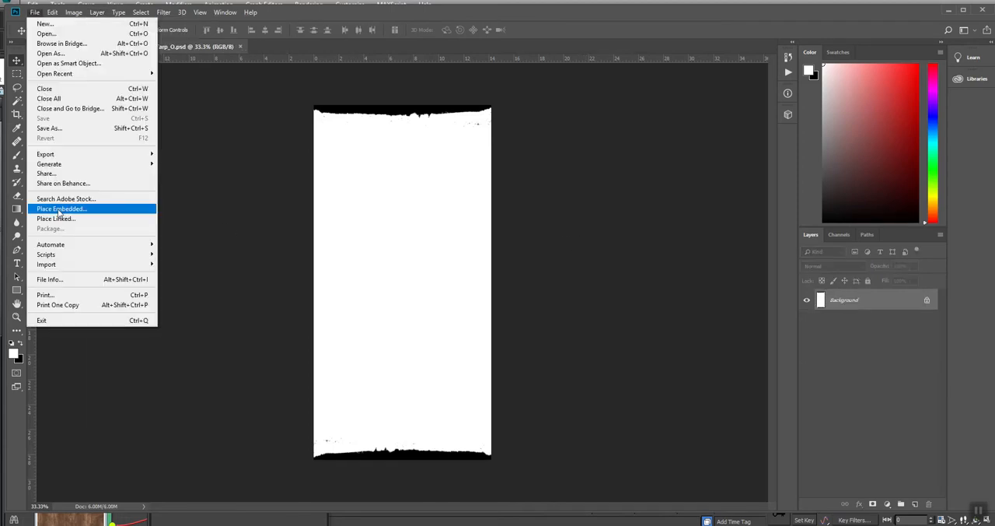
{"action": "left_click", "coordinate": [51, 132]}
{"action": "left_click", "coordinate": [153, 417]}
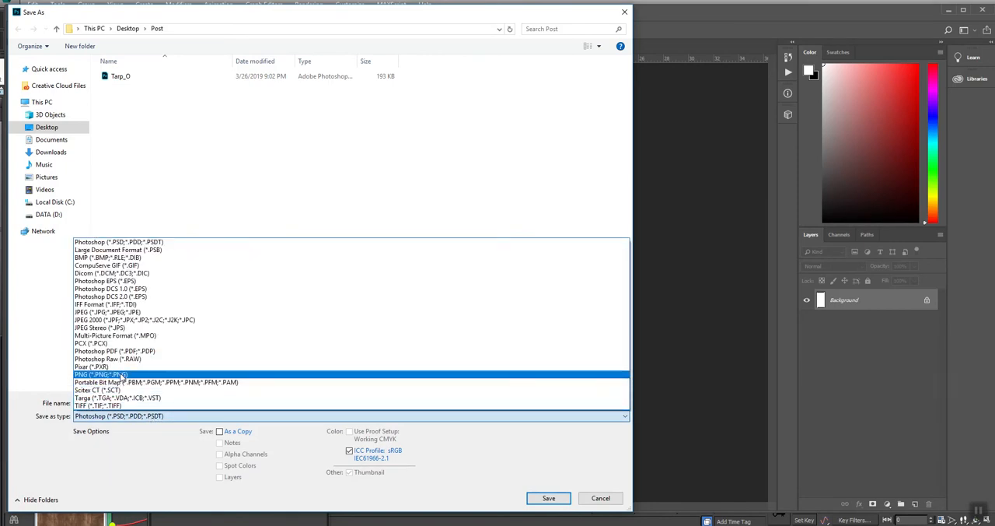
{"action": "left_click", "coordinate": [122, 374]}
{"action": "left_click", "coordinate": [551, 496]}
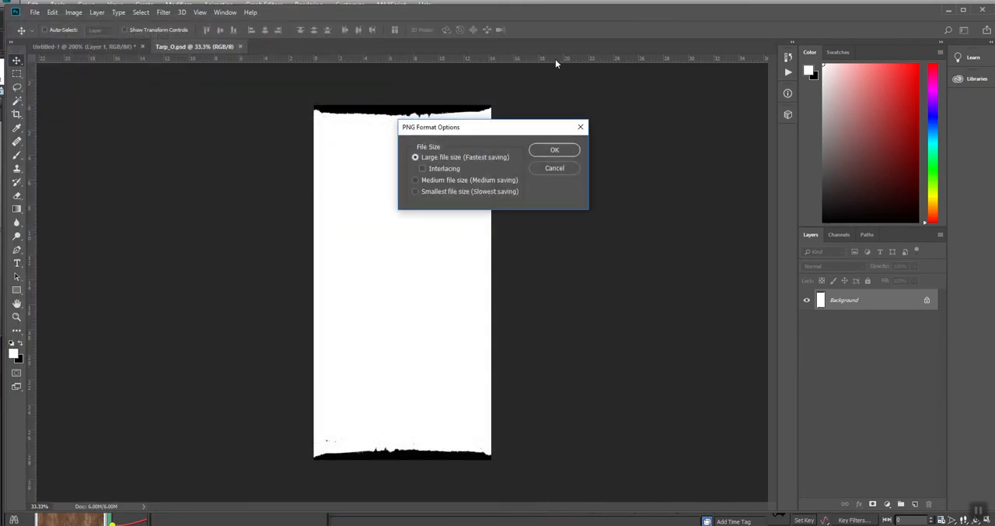
{"action": "left_click", "coordinate": [561, 150]}
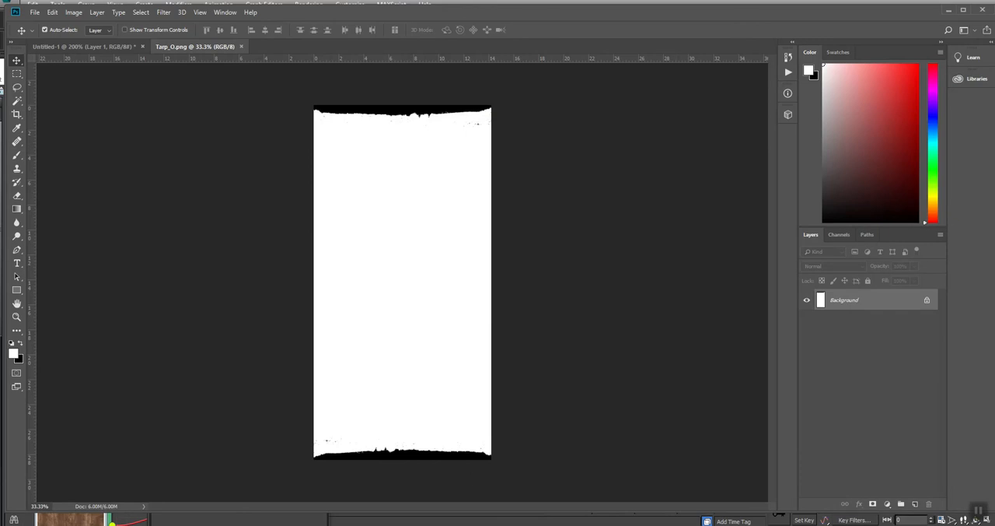
Step: Switch to 3ds Max and scale the two short rear posts thinner in X and Y, W_Beam004 to about 47%
{"action": "key", "text": "alt+Tab"}
{"action": "middle_click_drag", "start_coordinate": [451, 382], "coordinate": [680, 293], "text": "alt"}
{"action": "left_click", "coordinate": [425, 307]}
{"action": "key", "text": "r"}
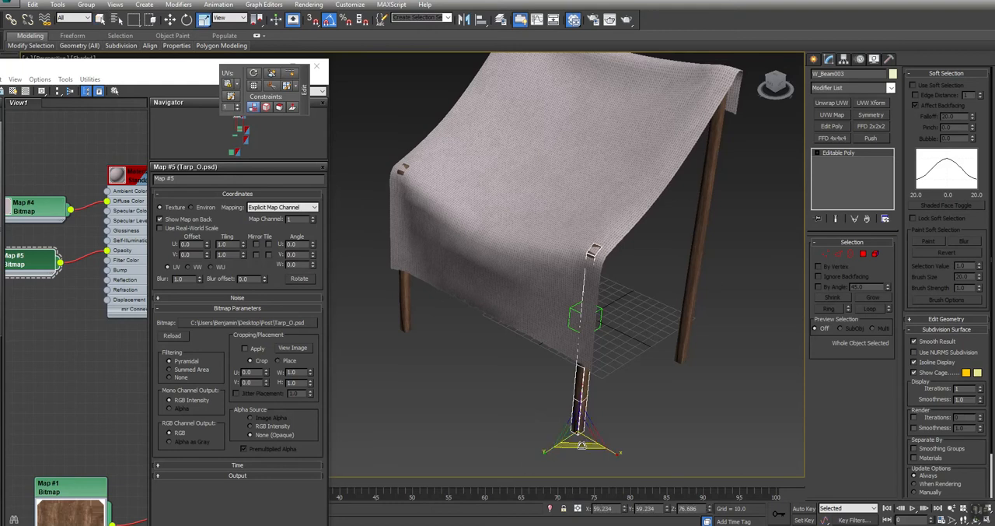
{"action": "left_click_drag", "start_coordinate": [581, 446], "coordinate": [581, 457]}
{"action": "left_click", "coordinate": [405, 311]}
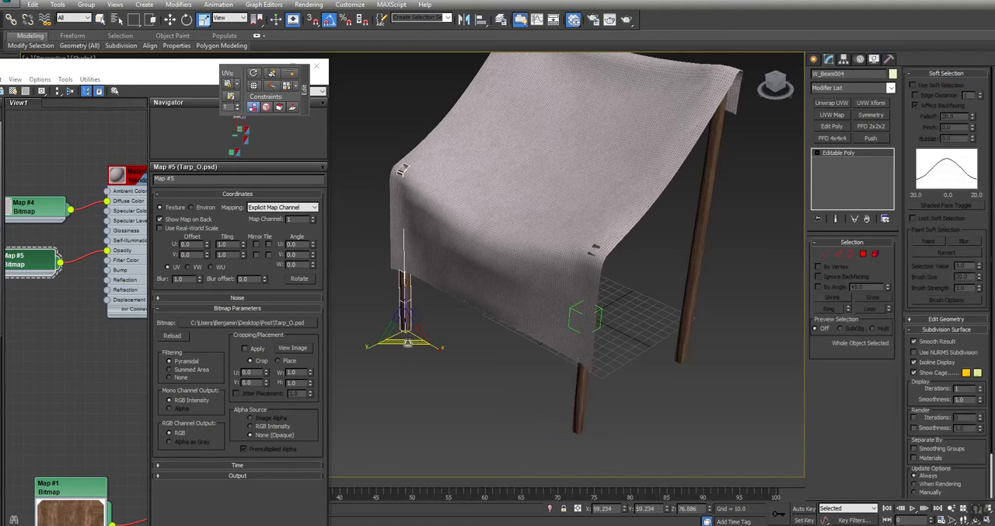
{"action": "left_click_drag", "start_coordinate": [405, 331], "coordinate": [623, 353]}
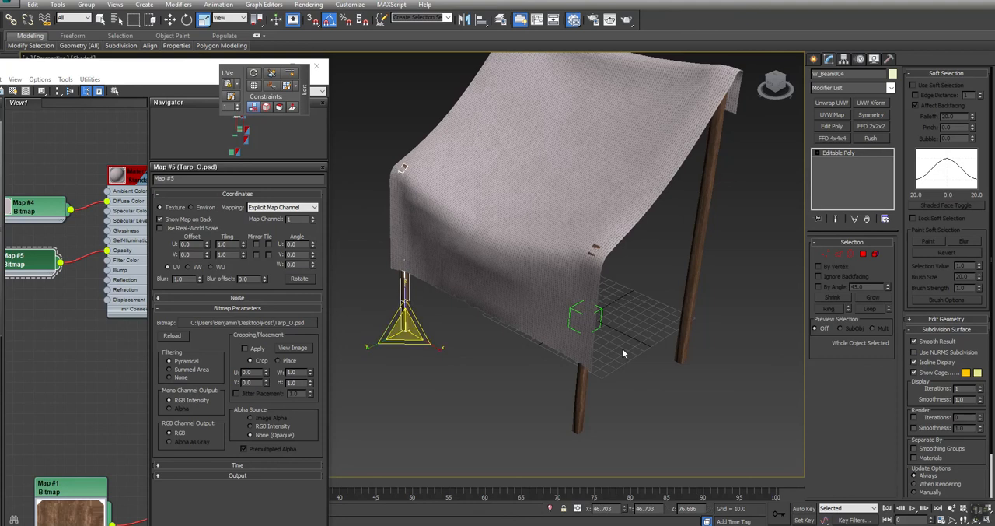
Step: Select both rear posts, set the reference coordinate system to View, and move them slightly inward under the tarp
{"action": "left_click", "coordinate": [585, 383], "text": "ctrl"}
{"action": "key", "text": "w"}
{"action": "left_click_drag", "start_coordinate": [382, 340], "coordinate": [377, 343]}
{"action": "key", "text": "ctrl+z"}
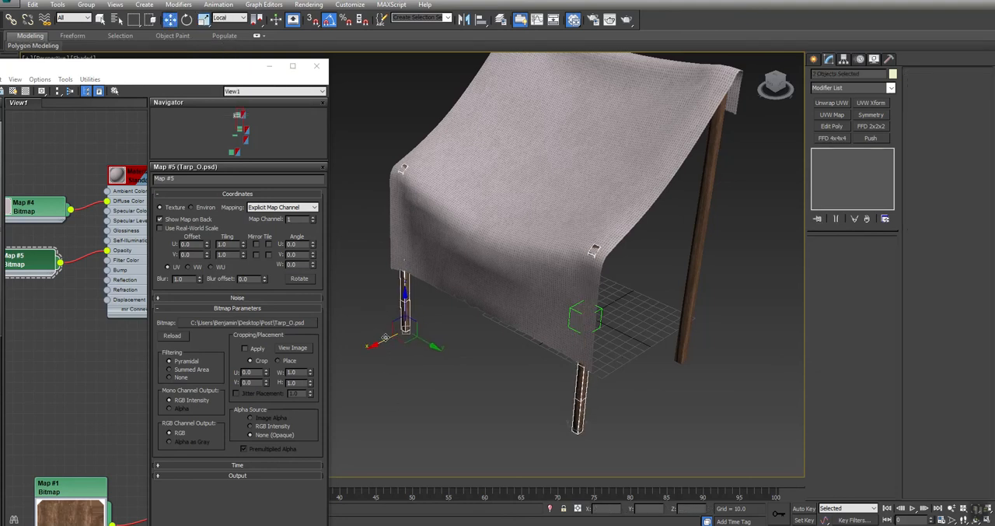
{"action": "left_click", "coordinate": [229, 18]}
{"action": "left_click", "coordinate": [227, 26]}
{"action": "middle_click_drag", "start_coordinate": [404, 311], "coordinate": [441, 298], "text": "alt"}
{"action": "left_click", "coordinate": [605, 292]}
{"action": "scroll", "coordinate": [597, 280], "scroll_direction": "down", "scroll_amount": 3}
{"action": "middle_click_drag", "start_coordinate": [545, 294], "coordinate": [506, 300], "text": "alt"}
{"action": "middle_click_drag", "start_coordinate": [545, 339], "coordinate": [558, 296]}
{"action": "right_click", "coordinate": [557, 295]}
{"action": "left_click", "coordinate": [566, 242]}
{"action": "middle_click_drag", "start_coordinate": [565, 245], "coordinate": [600, 259], "text": "alt"}
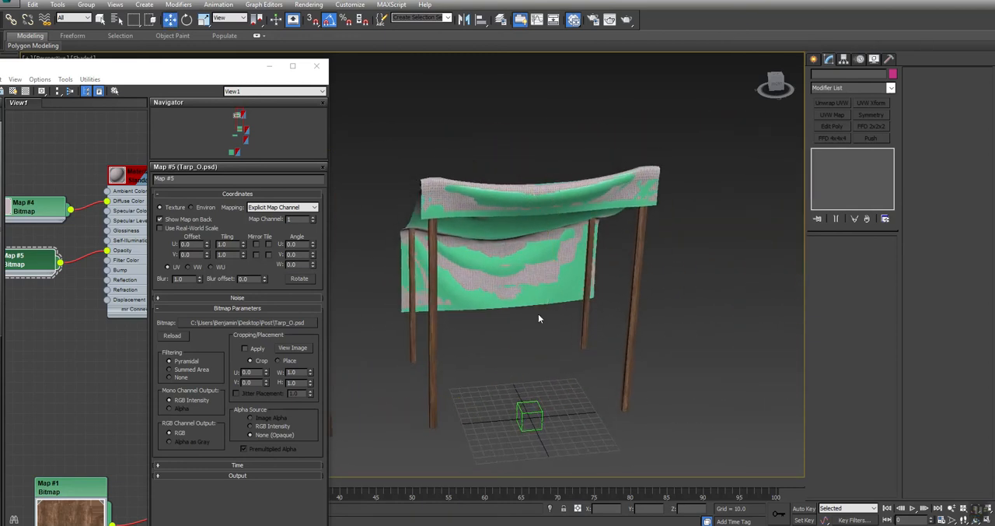
{"action": "key", "text": "ctrl+z"}
Step: Select the tarp
{"action": "middle_click_drag", "start_coordinate": [506, 348], "coordinate": [461, 297], "text": "alt"}
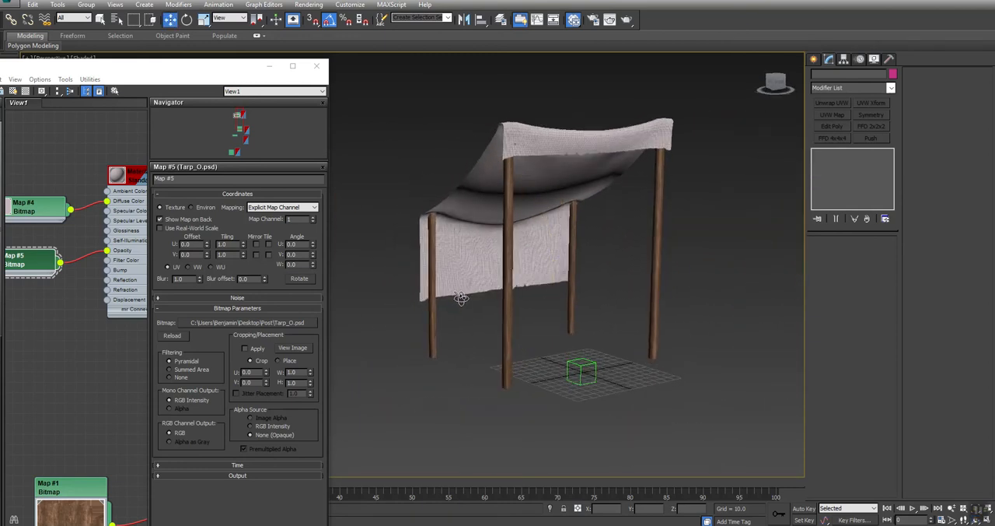
{"action": "left_click", "coordinate": [481, 186]}
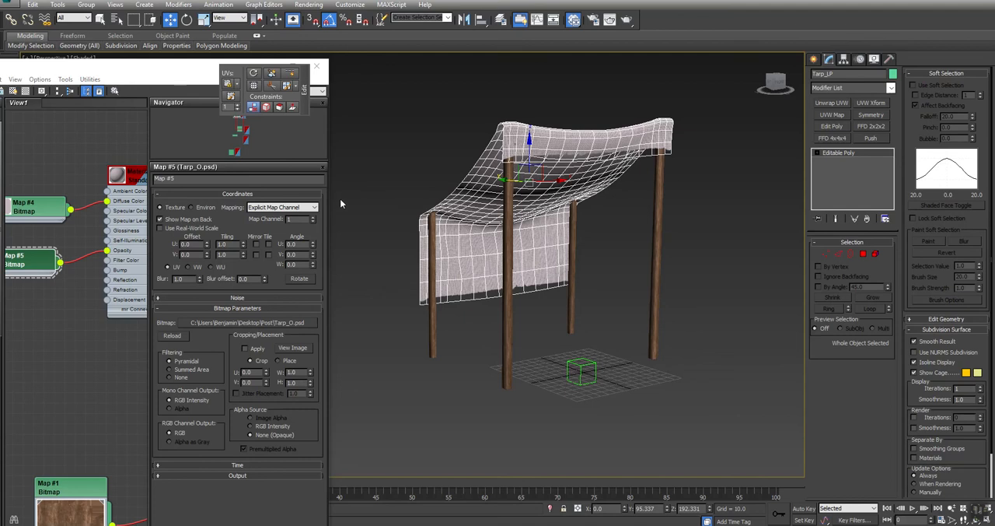